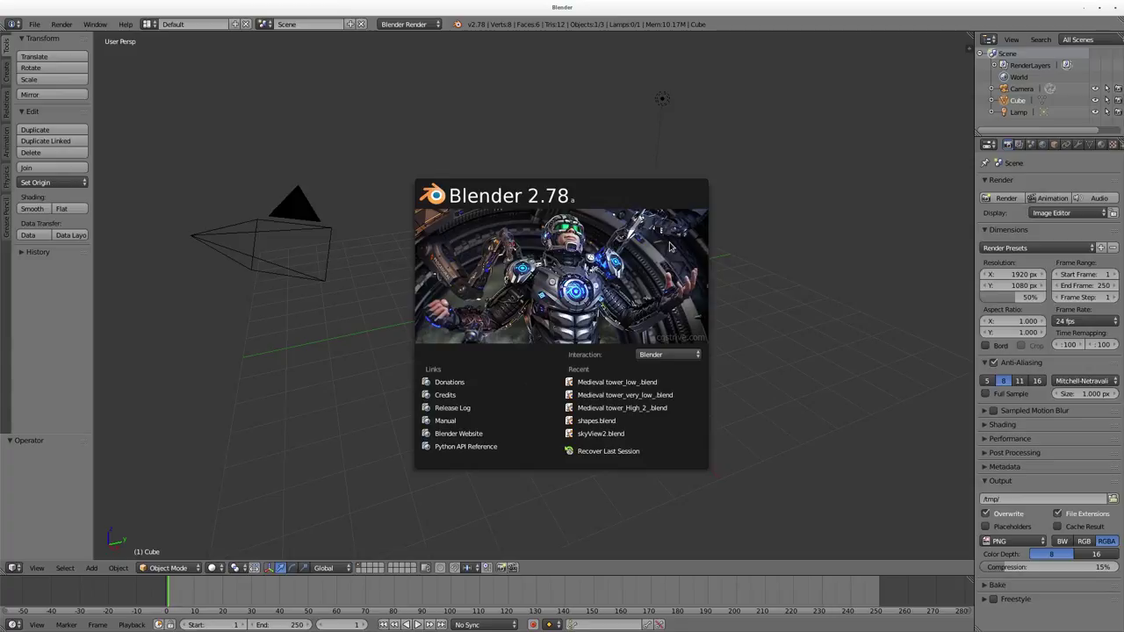
# Step: Dismiss the splash screen and align the camera to the front view of the cube
pyautogui.click(597, 132)
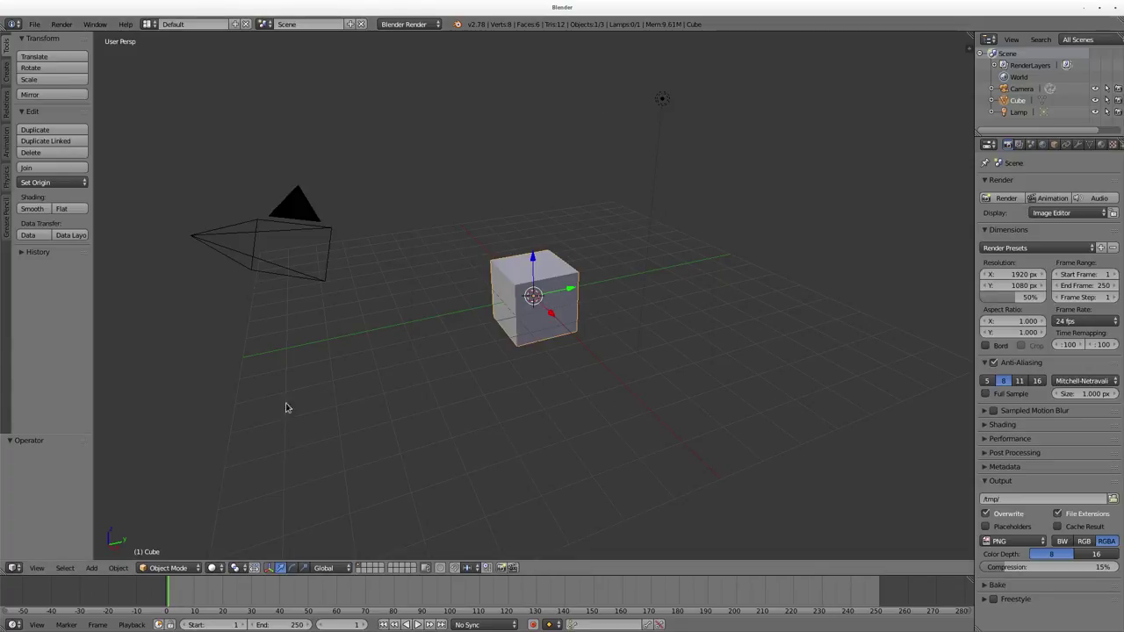
pyautogui.press('KP_4')
pyautogui.press('KP_1')
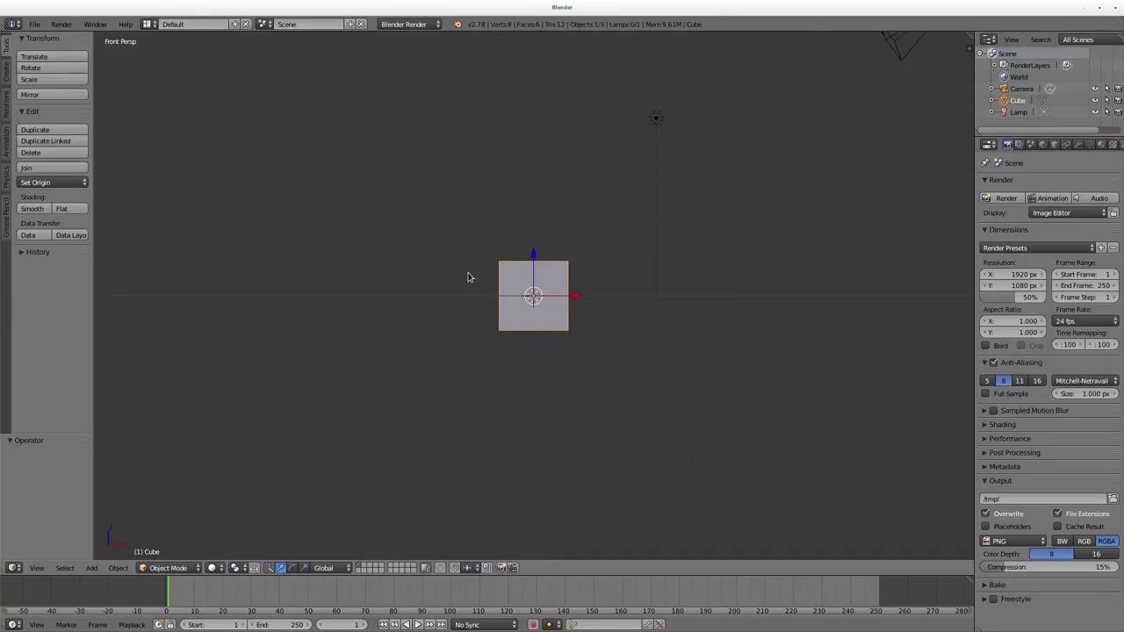
pyautogui.press('ctrl+alt+KP_0')
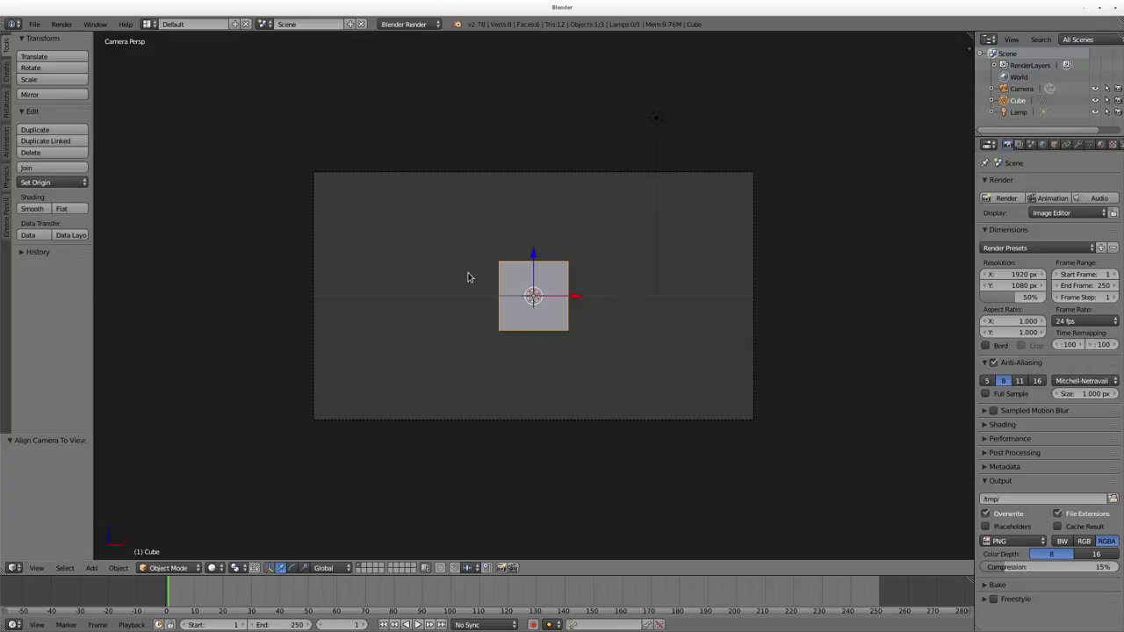
pyautogui.press('n')
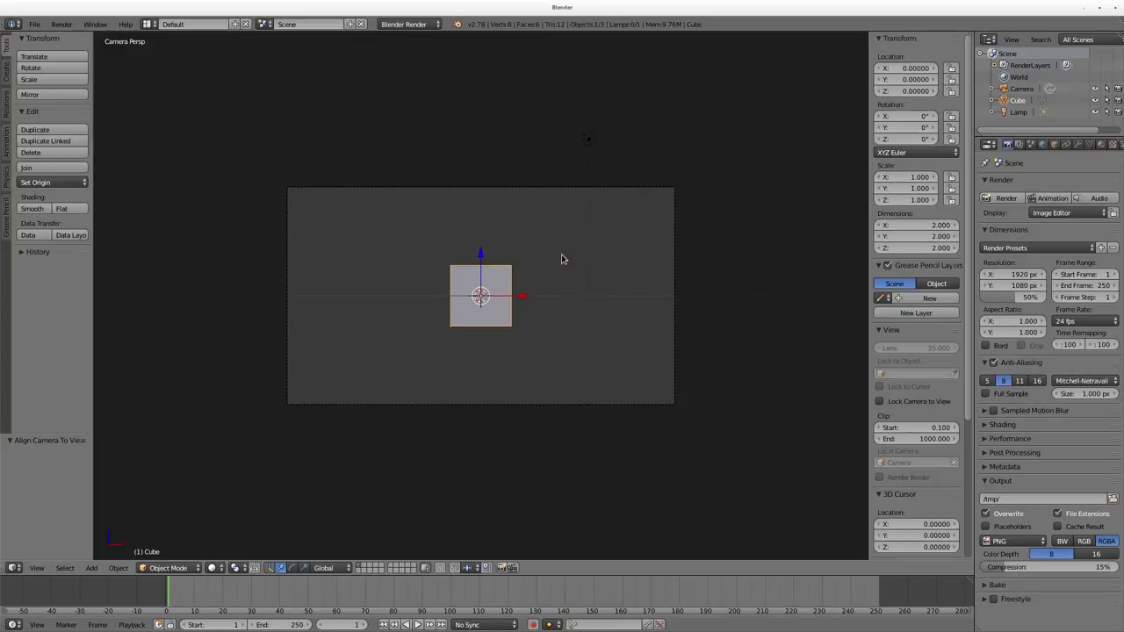
pyautogui.press('n')
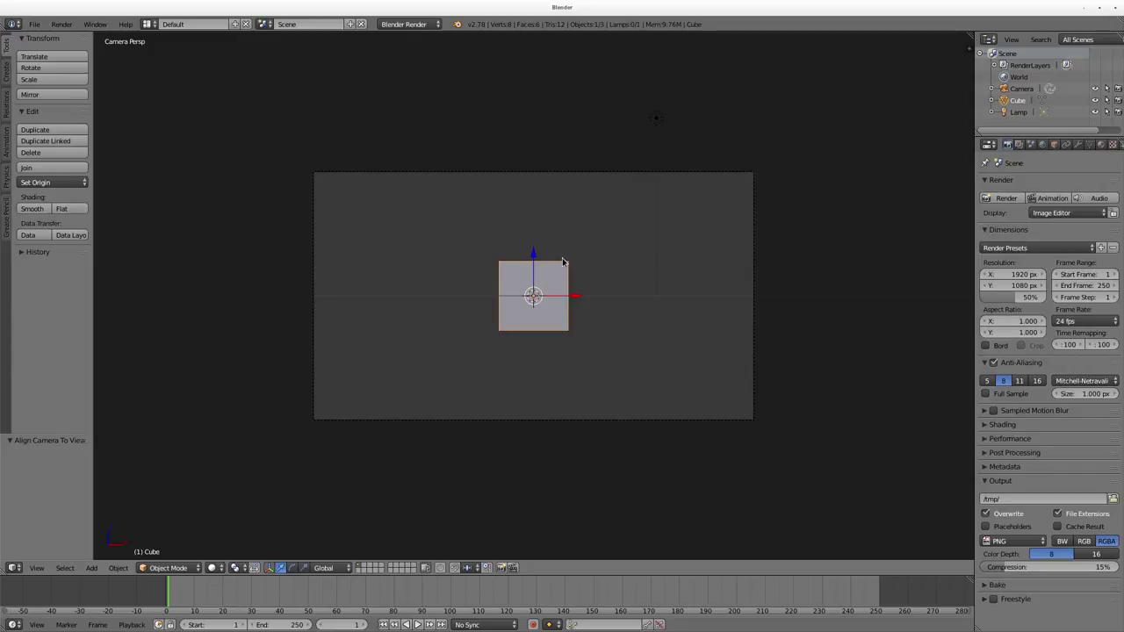
# Step: Set the render frame rate to 30 fps
pyautogui.click(1073, 321)
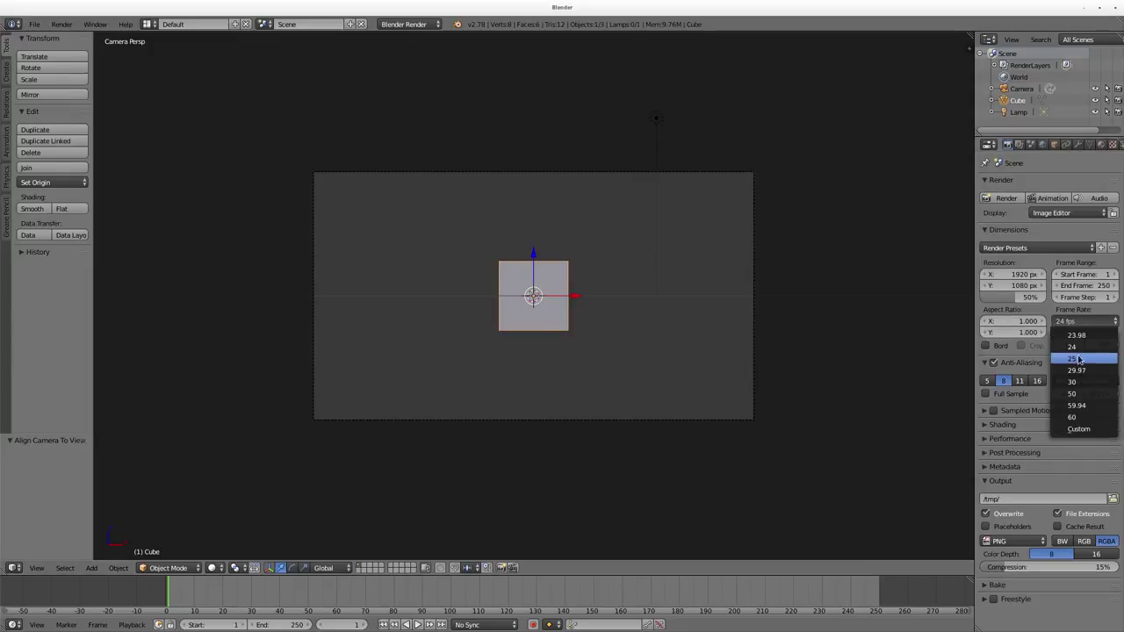
pyautogui.click(1076, 382)
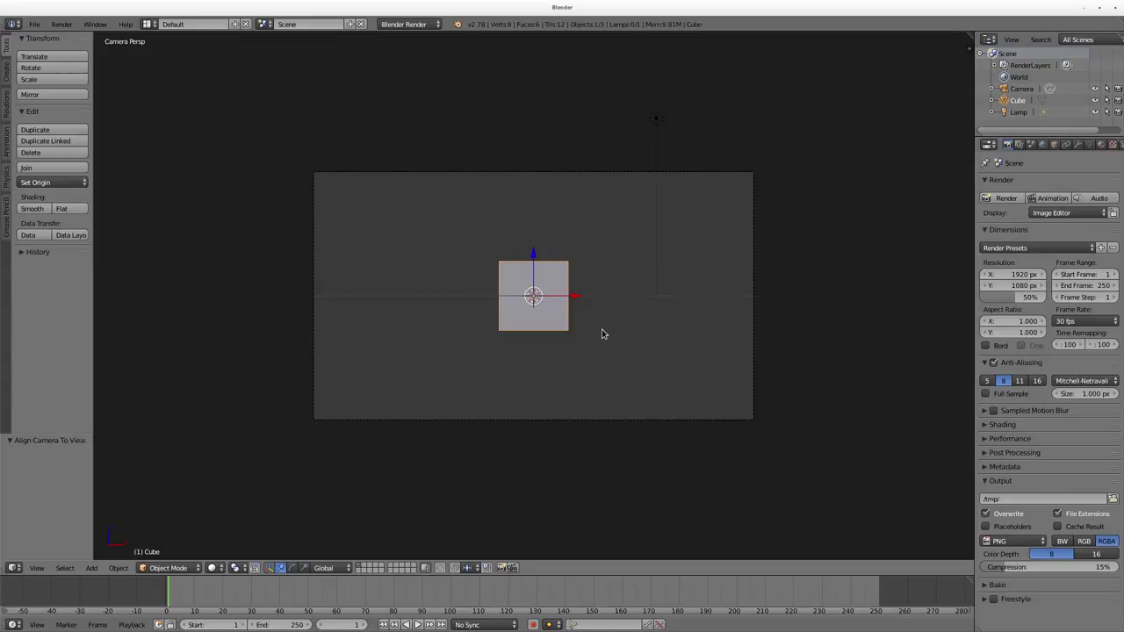
pyautogui.click(1085, 322)
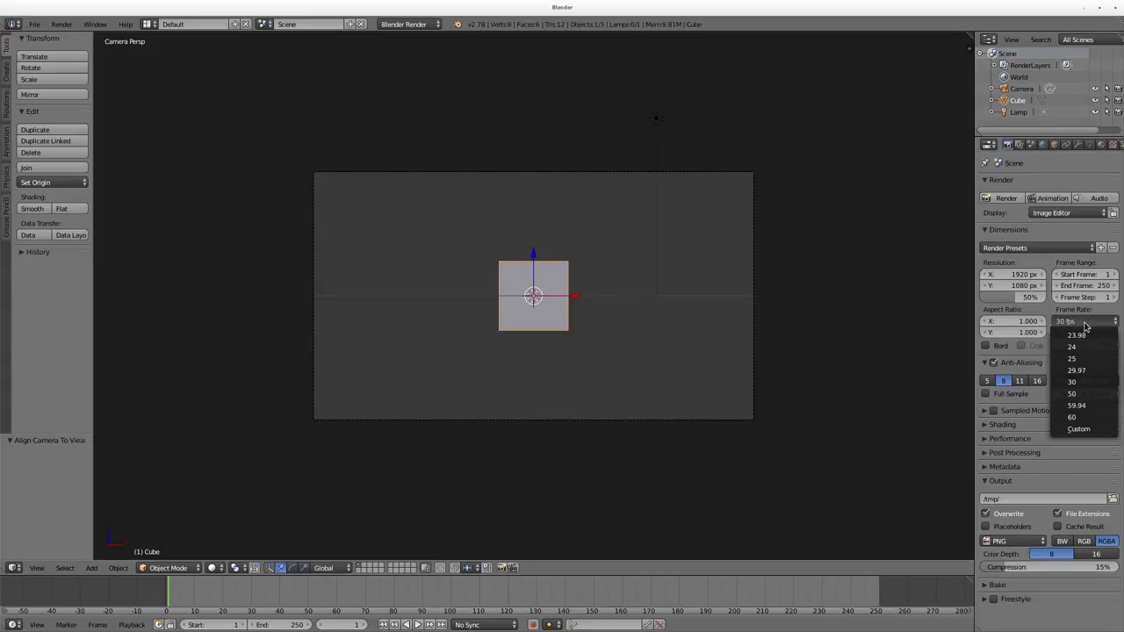
pyautogui.click(1080, 382)
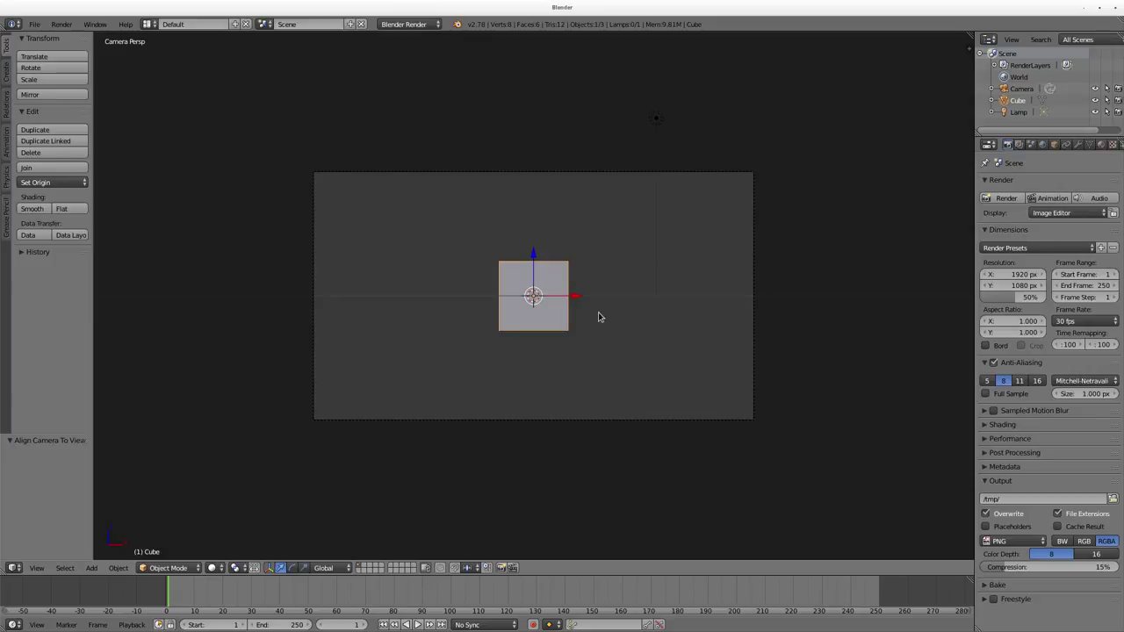
# Step: Enable background images for the 3D view and add a new background image entry
pyautogui.press('n')
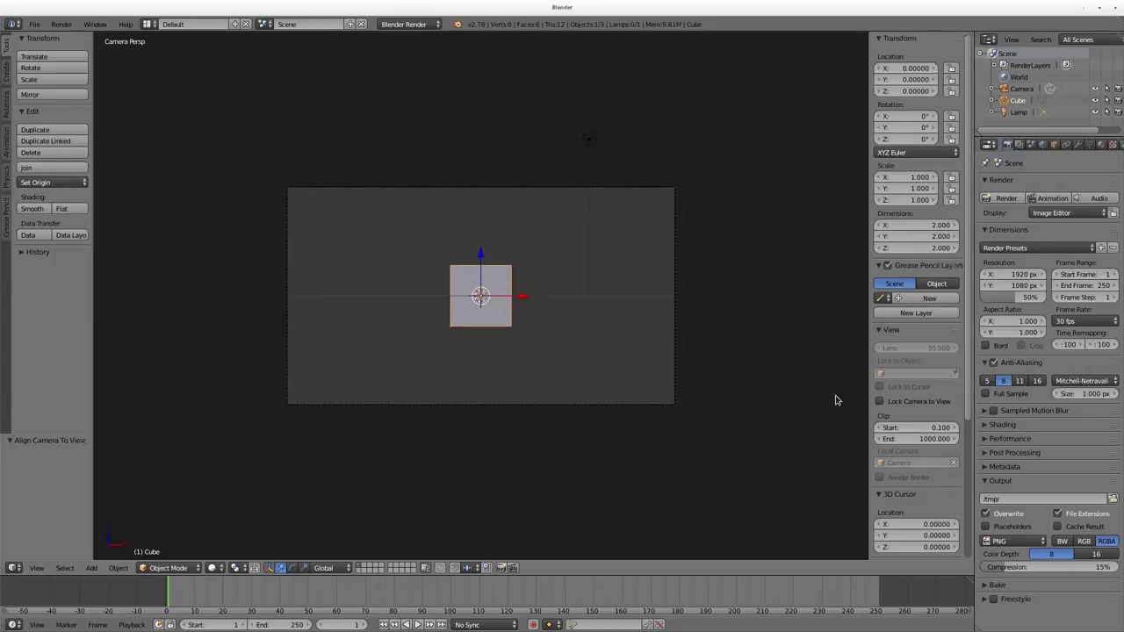
pyautogui.scroll(-5, 900, 378)
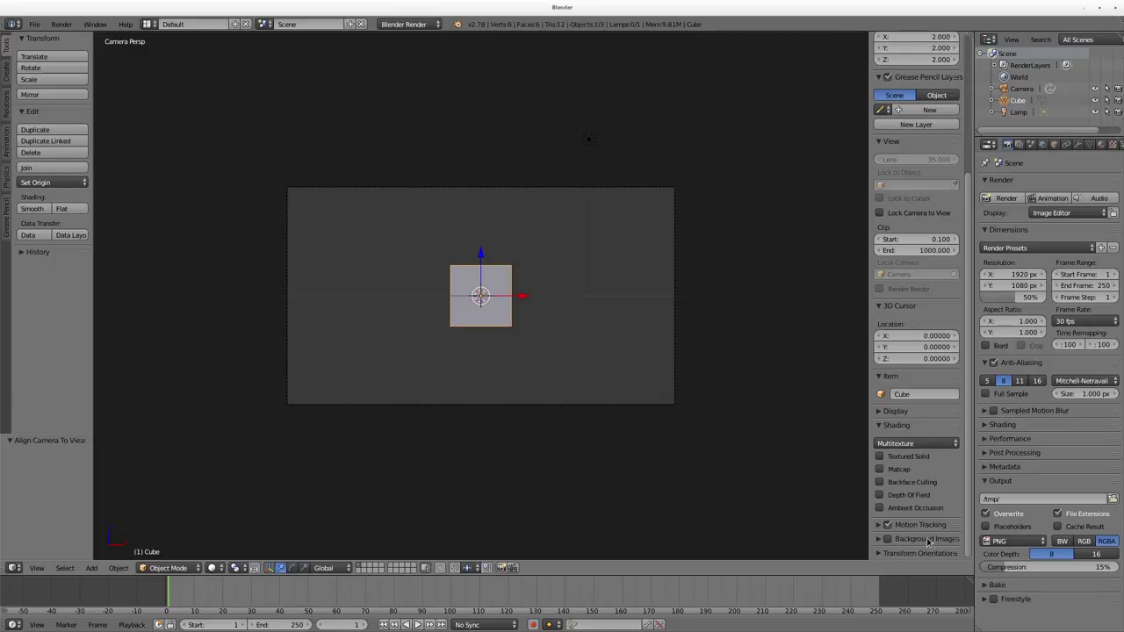
pyautogui.click(887, 539)
pyautogui.click(905, 540)
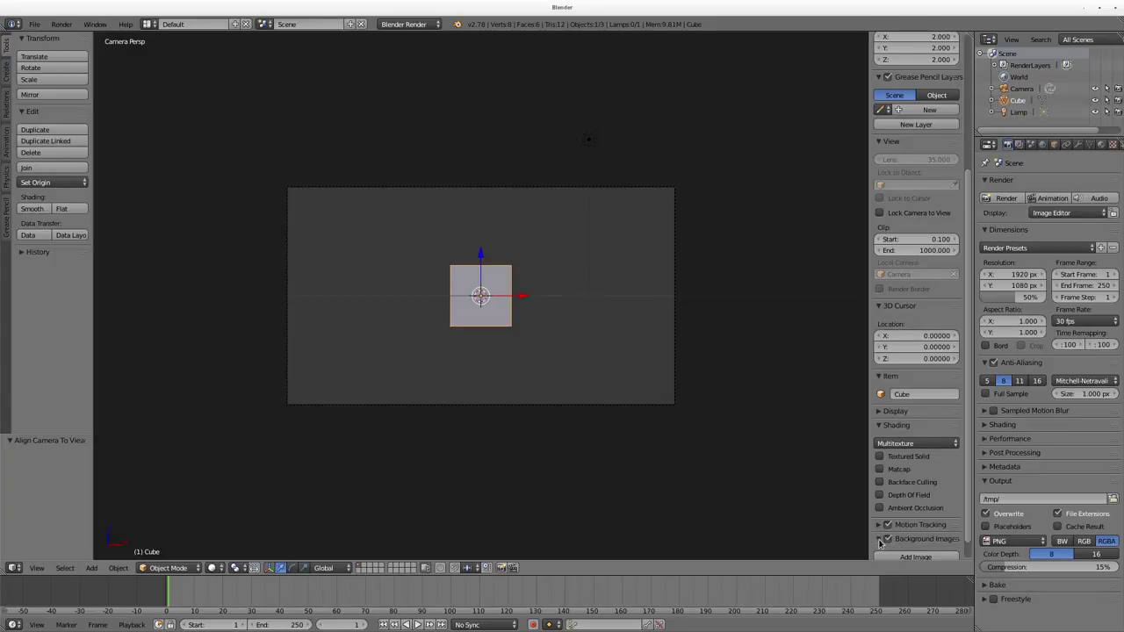
pyautogui.scroll(-1, 891, 540)
pyautogui.click(918, 537)
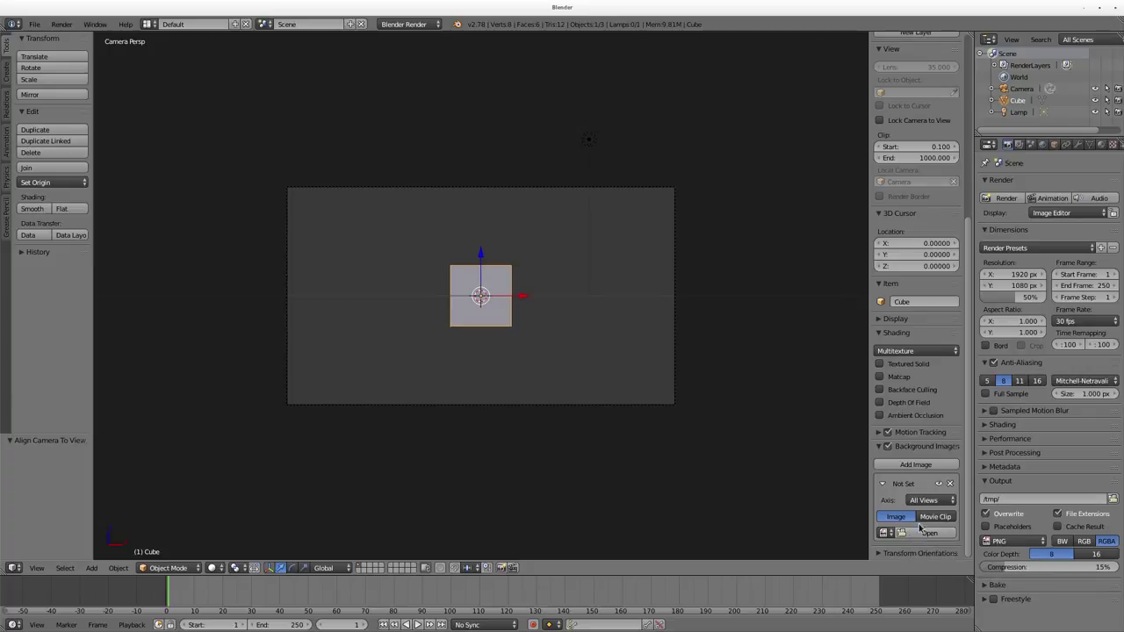
# Step: Load the movie clip MVI_6171.MOV from the overlay1 folder as the background, with Camera Clip turned off
pyautogui.click(935, 516)
pyautogui.click(925, 551)
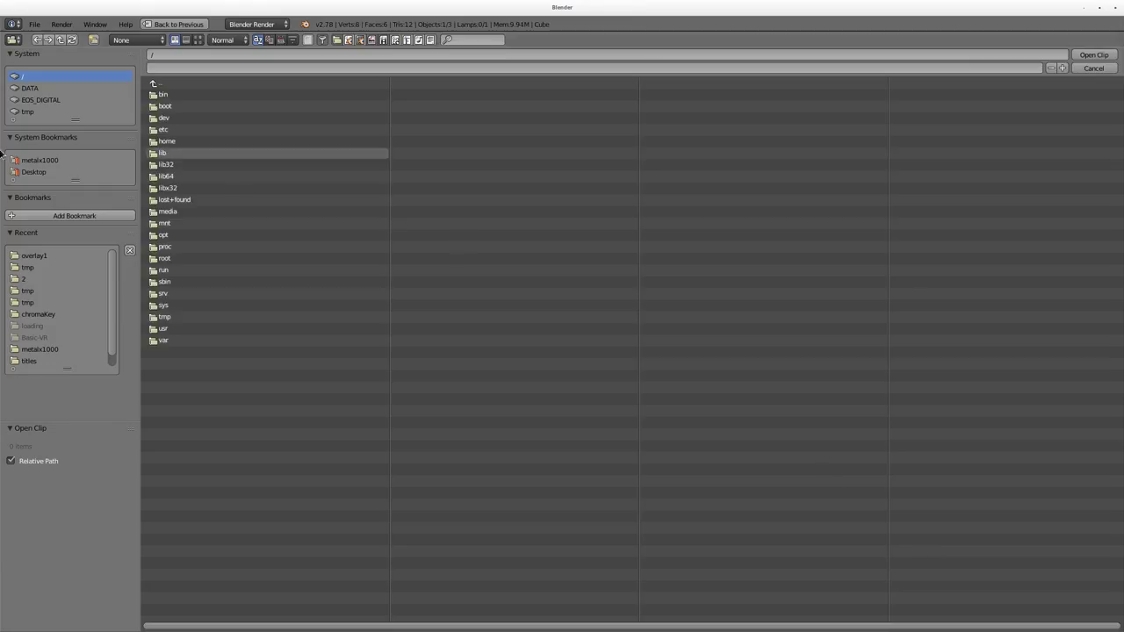
pyautogui.click(36, 256)
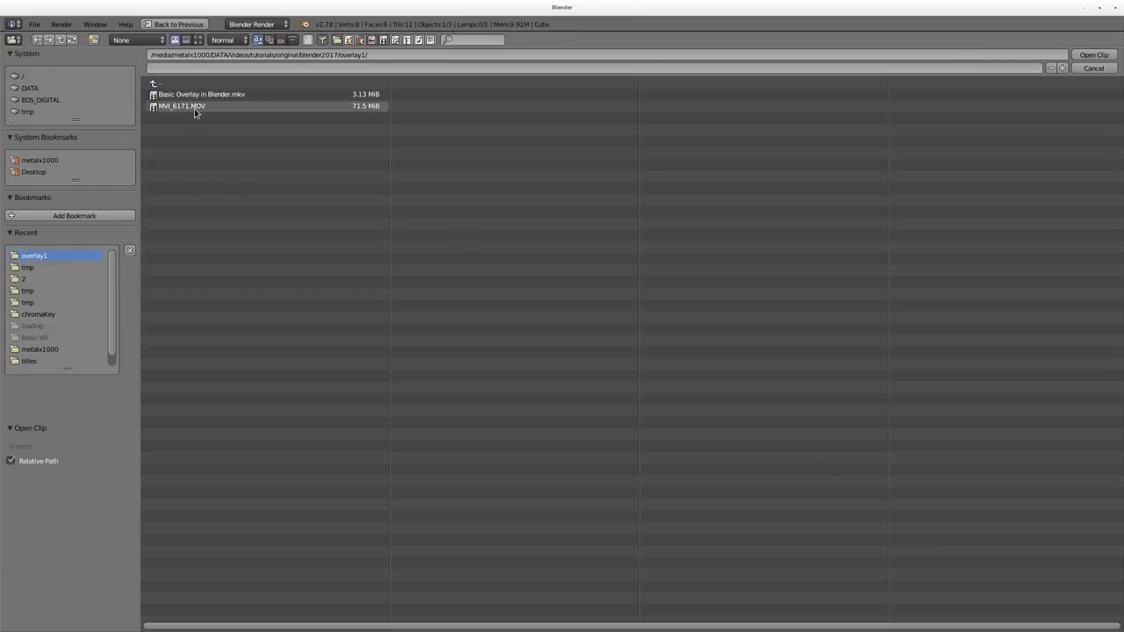
pyautogui.click(191, 107)
pyautogui.click(1094, 55)
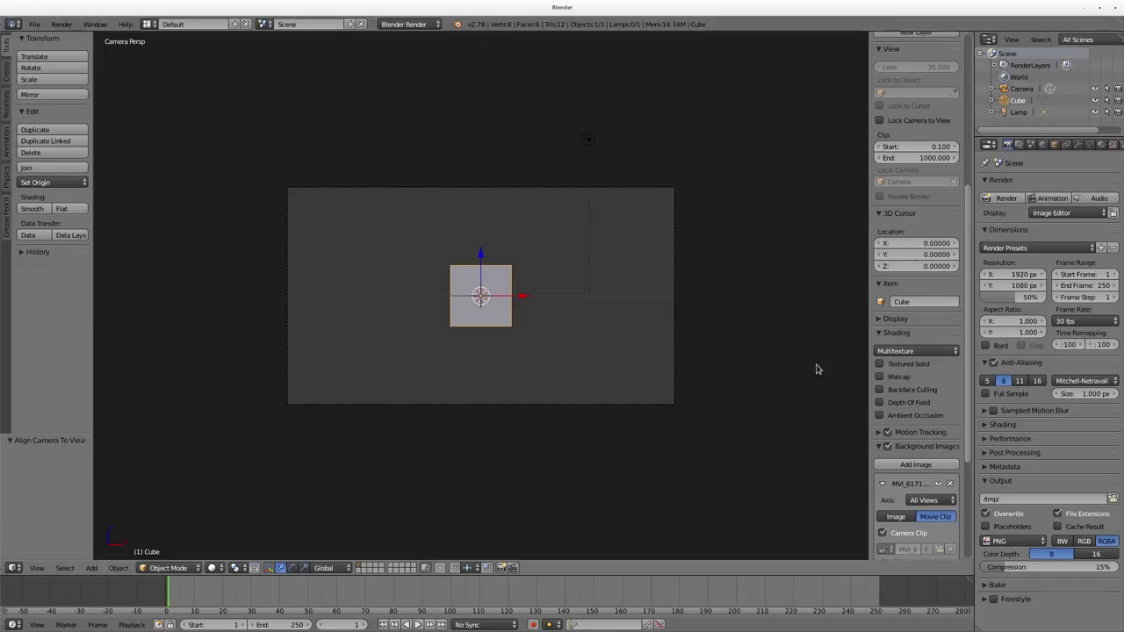
pyautogui.scroll(-5, 883, 448)
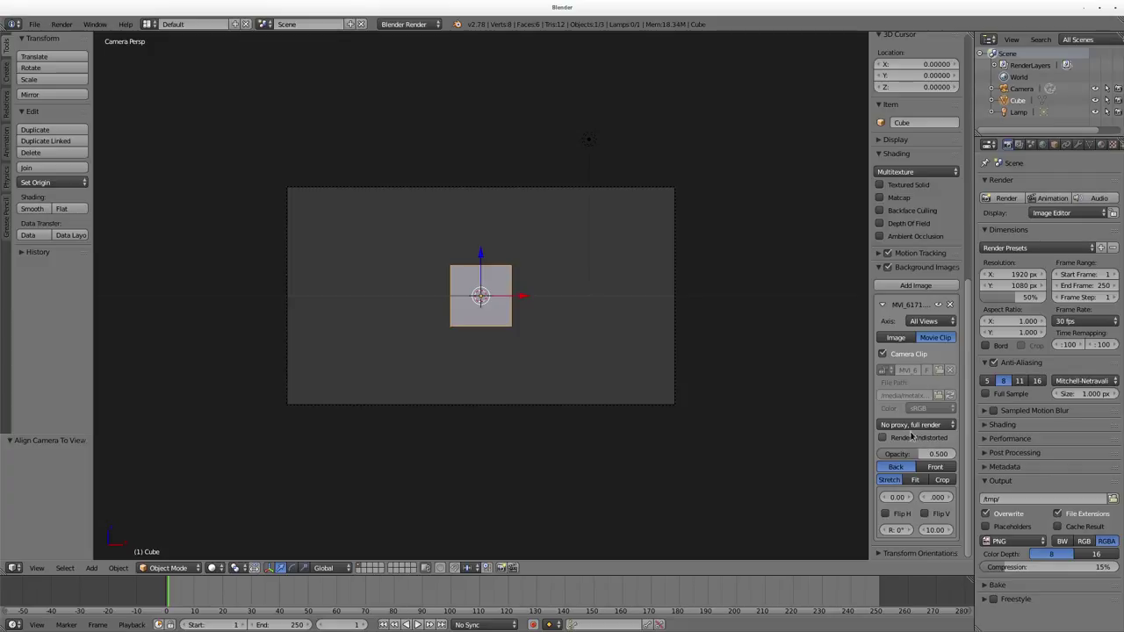
pyautogui.click(887, 355)
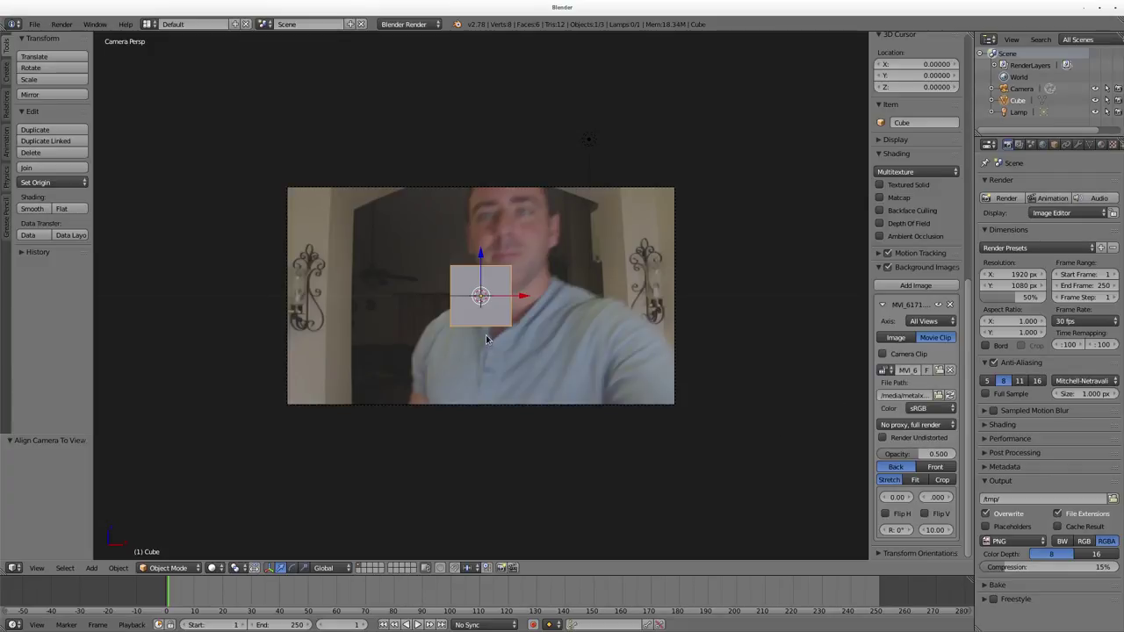
# Step: Move the cube out of the camera frame, about 9.3 along X and -2.05 along Z
pyautogui.press('g')
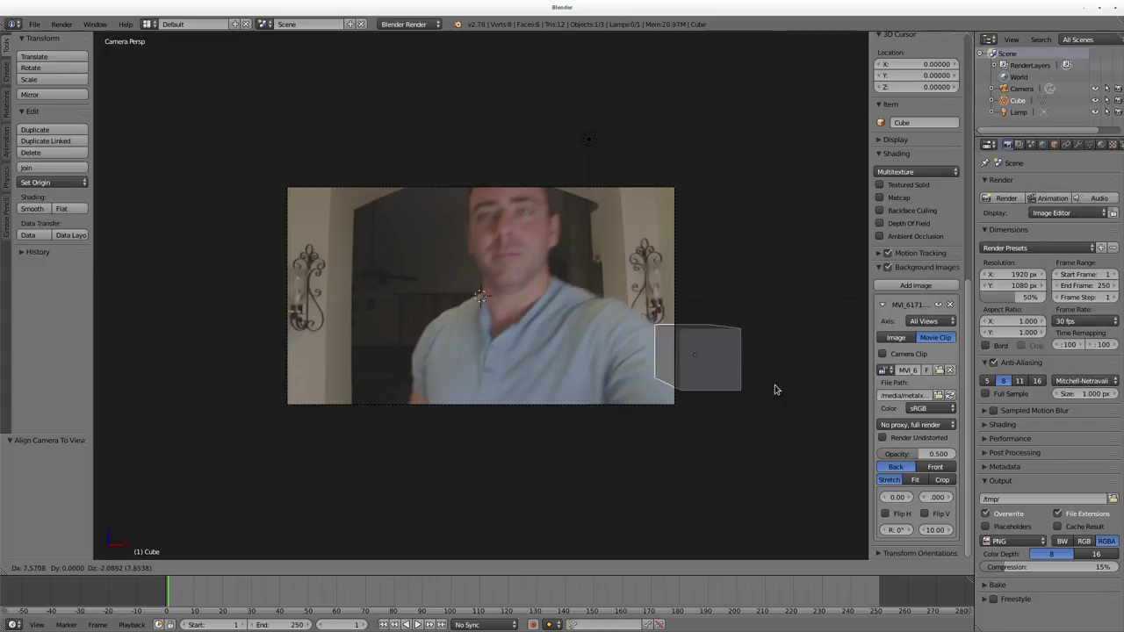
pyautogui.click(745, 365)
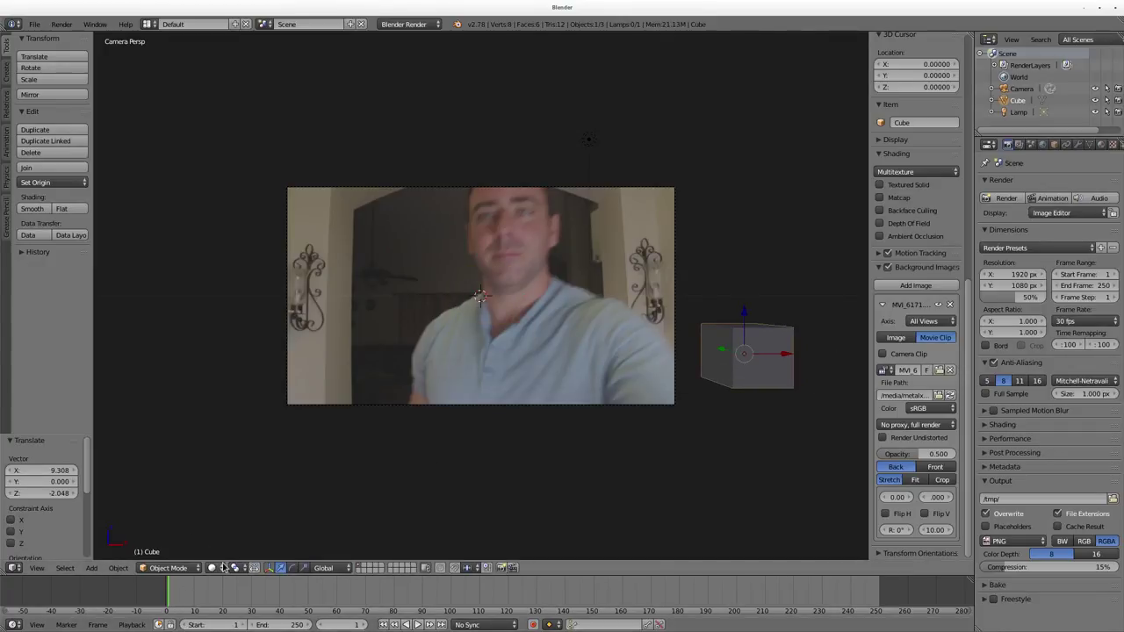
# Step: Scrub the footage to frame 30 and set the animation's start frame to 30
pyautogui.click(188, 602)
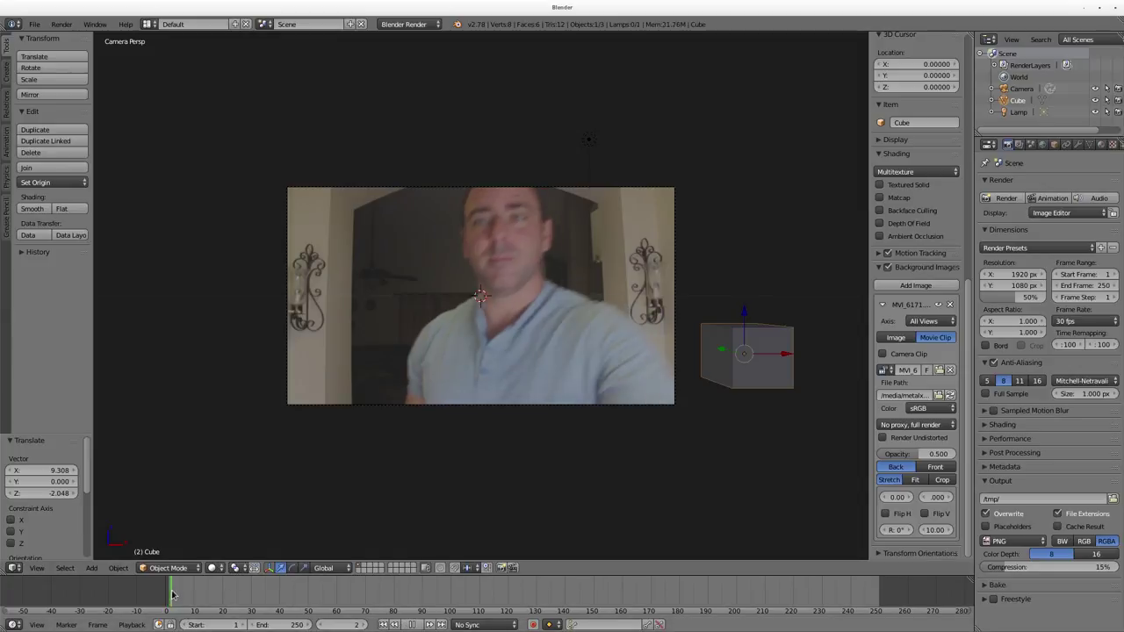
pyautogui.moveTo(222, 599); pyautogui.dragTo(252, 593)
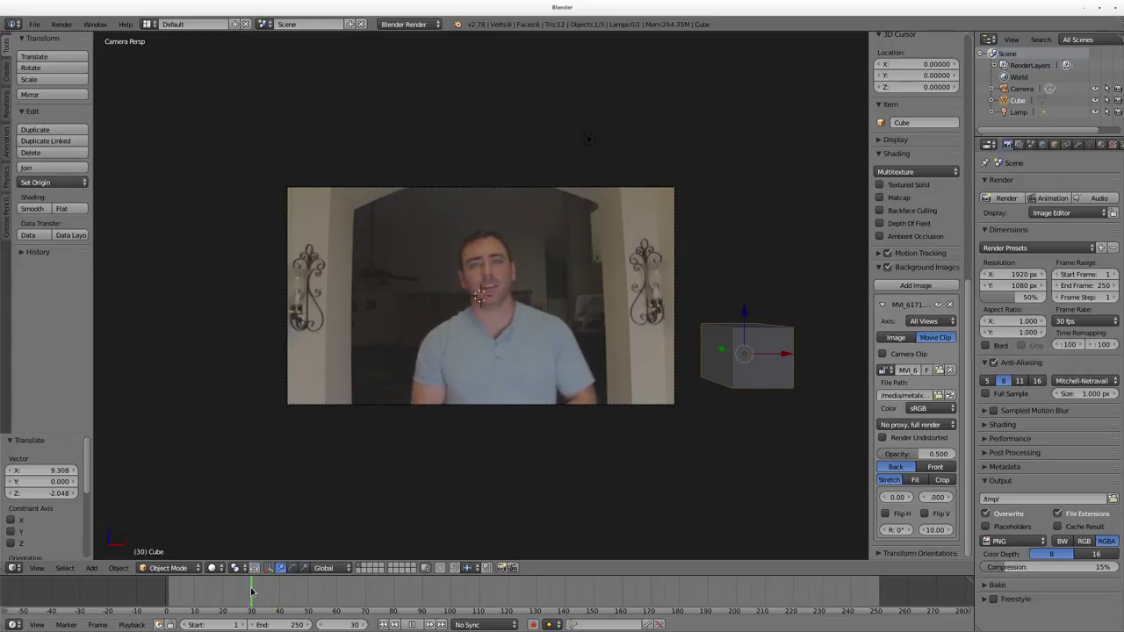
pyautogui.click(209, 625)
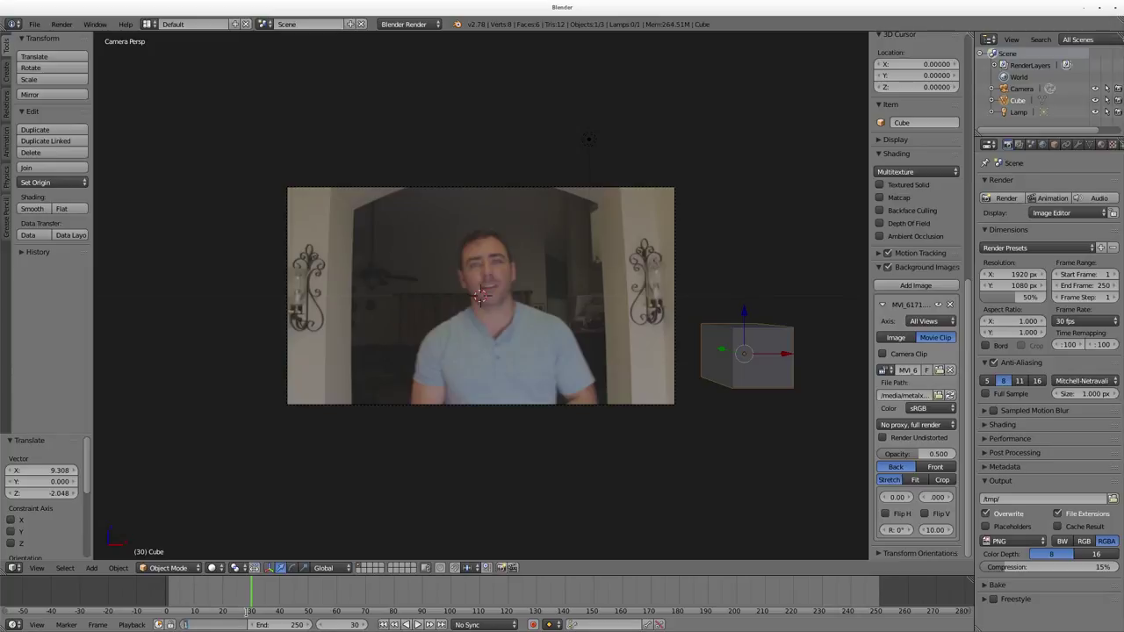
pyautogui.write('30')
pyautogui.press('Return')
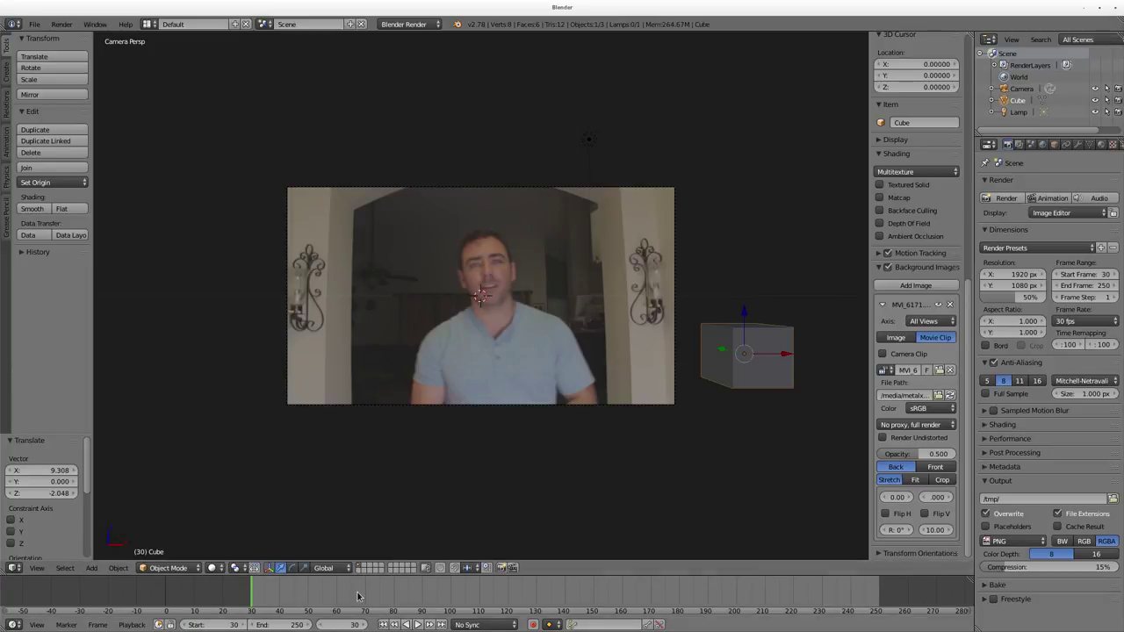
# Step: Scrub toward the end of the footage and set the animation's end frame to 330
pyautogui.scroll(-3, 357, 596)
pyautogui.scroll(-2, 358, 595)
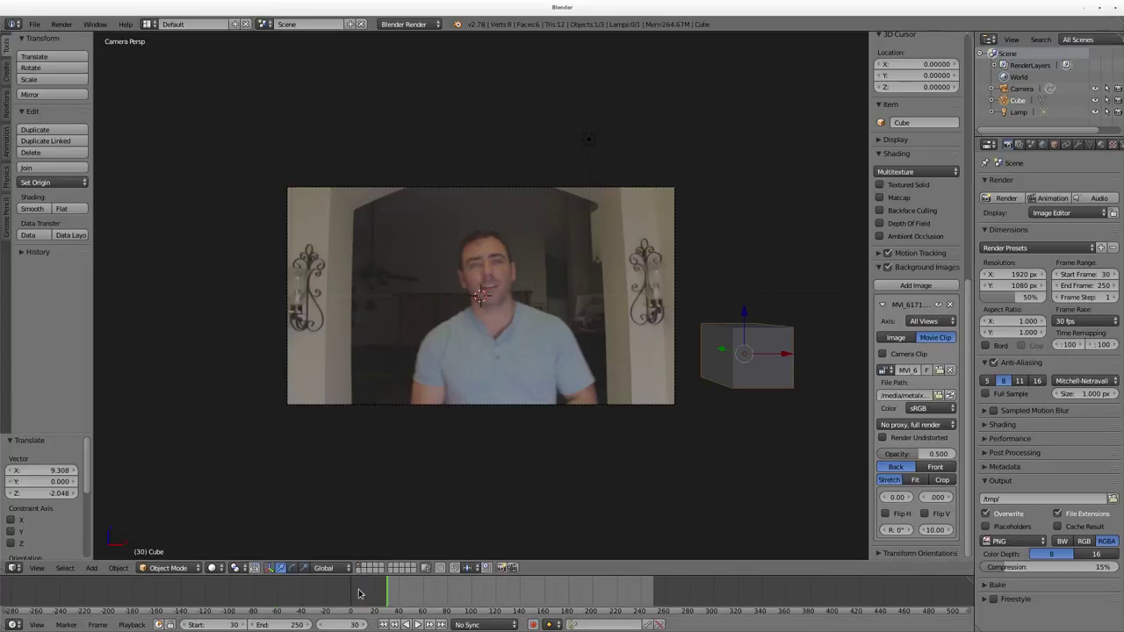
pyautogui.click(635, 597)
pyautogui.moveTo(665, 603); pyautogui.dragTo(712, 599)
pyautogui.click(303, 625)
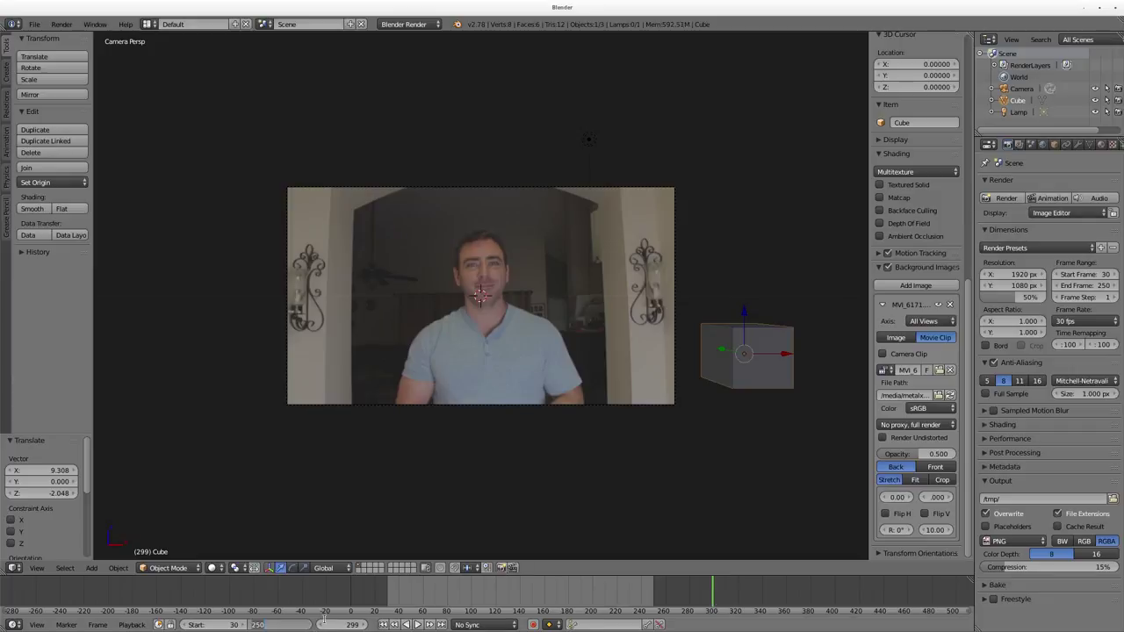
pyautogui.write('330')
pyautogui.press('Return')
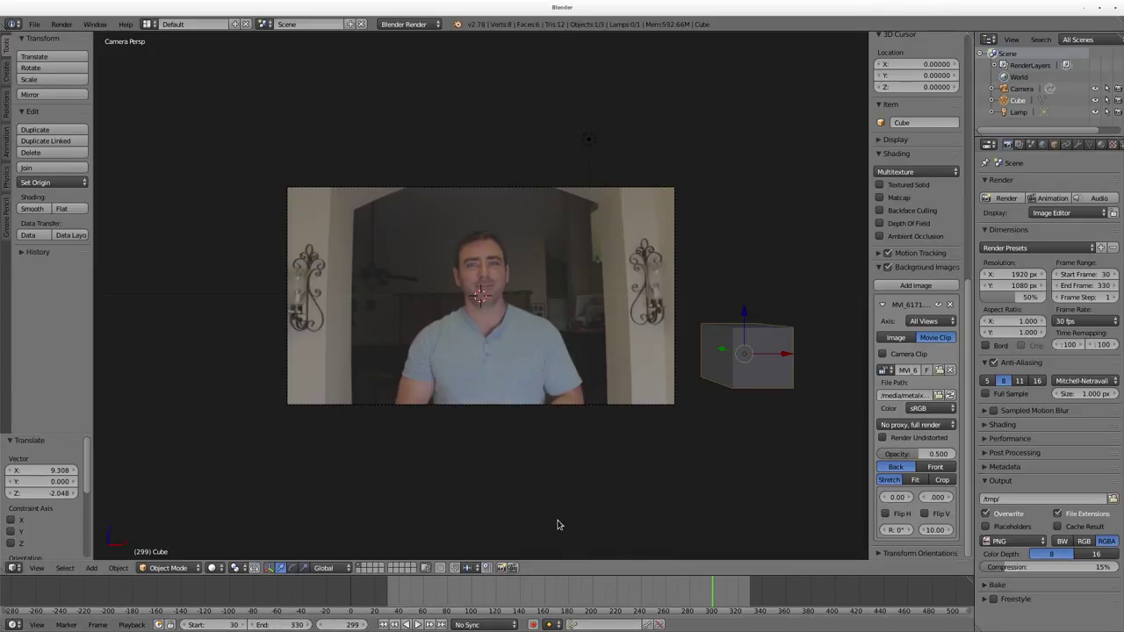
# Step: At frame 30, move the cube back over the man's chest, about -8.25 along X and 0.29 along Z, and test-render the frame
pyautogui.moveTo(394, 595); pyautogui.dragTo(513, 595)
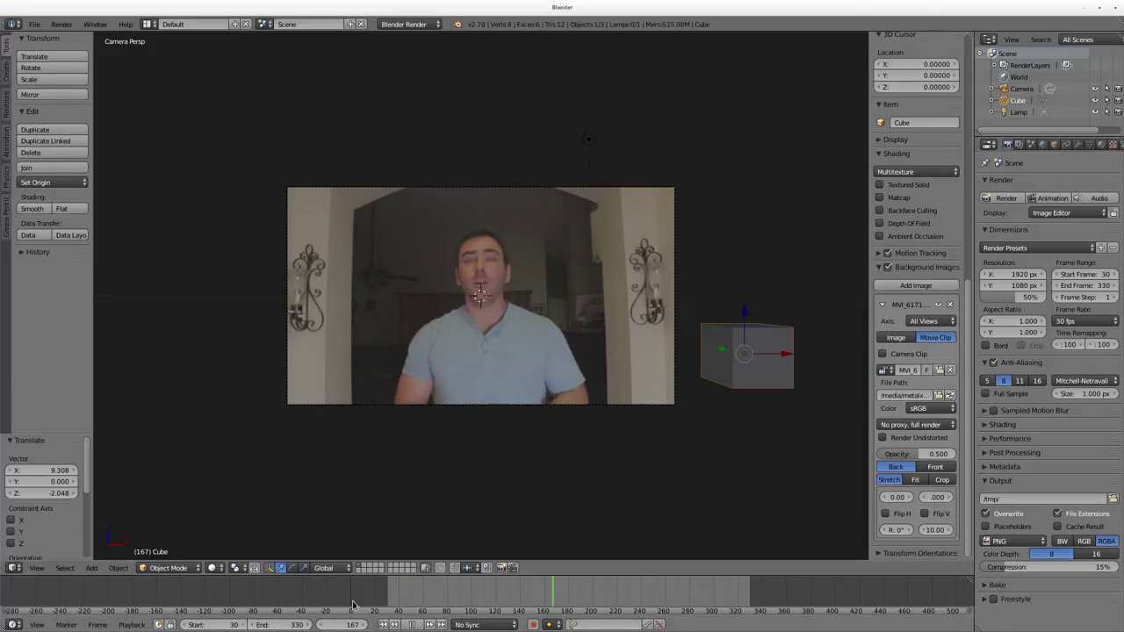
pyautogui.moveTo(415, 597); pyautogui.dragTo(388, 598)
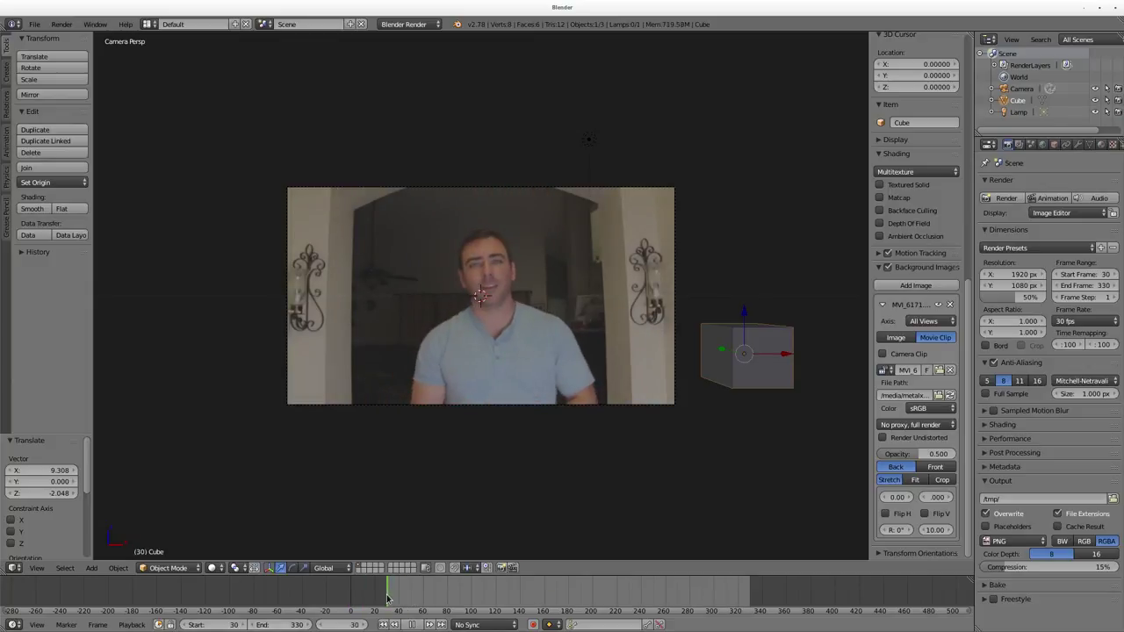
pyautogui.press('g')
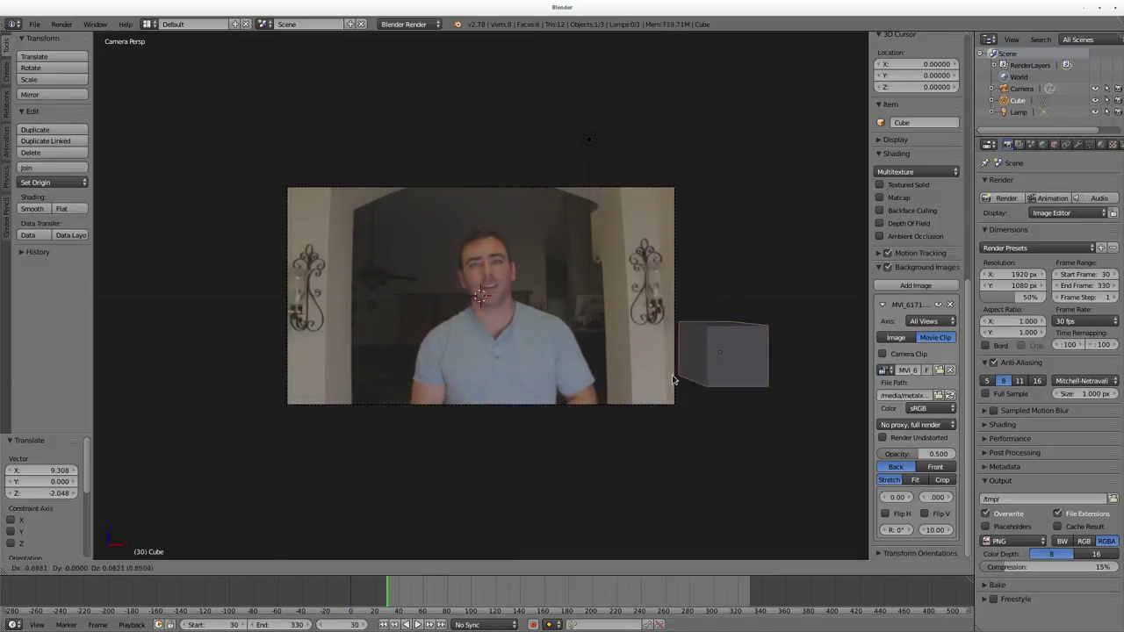
pyautogui.click(515, 376)
pyautogui.press('F12')
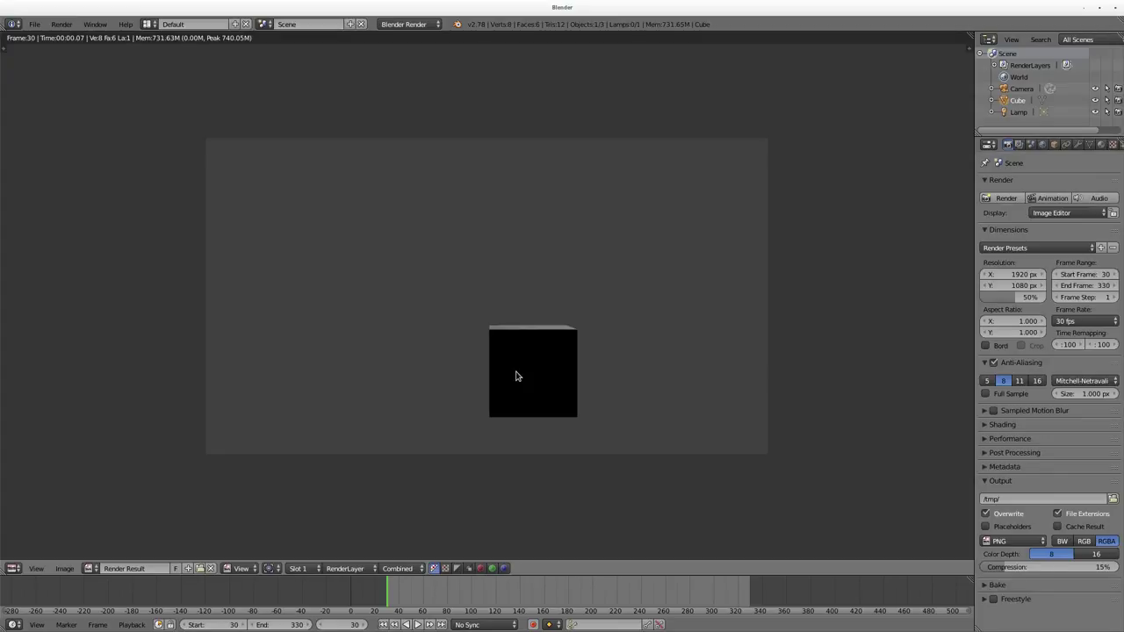
pyautogui.press('Escape')
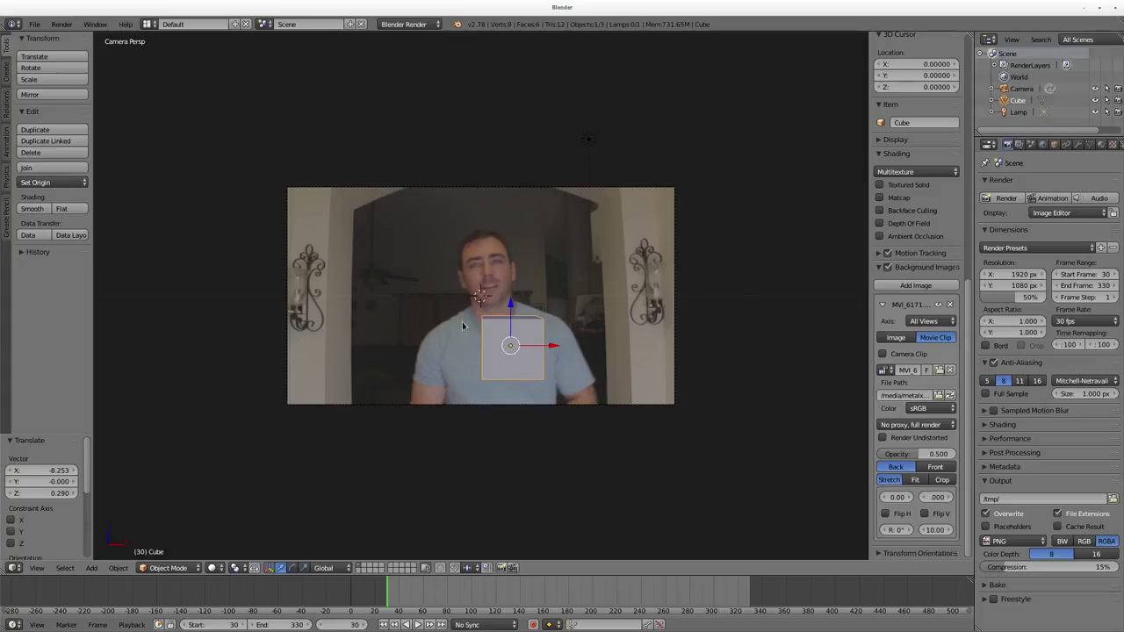
# Step: Give the cube's material a blue diffuse colour and test-render frame 30
pyautogui.press('n')
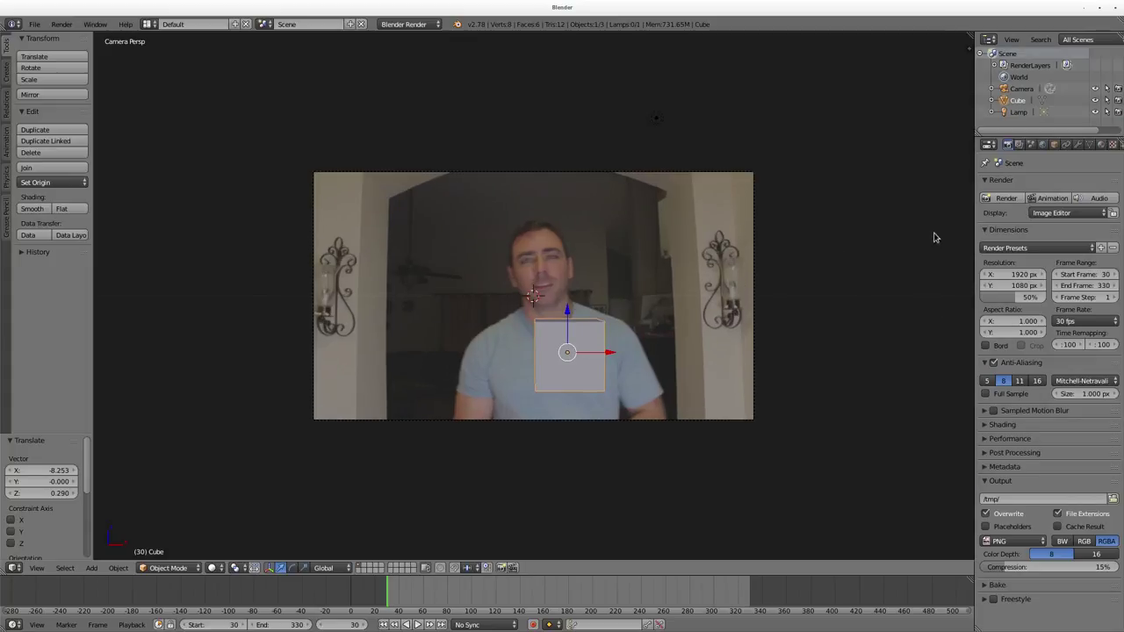
pyautogui.moveTo(974, 228); pyautogui.dragTo(885, 228)
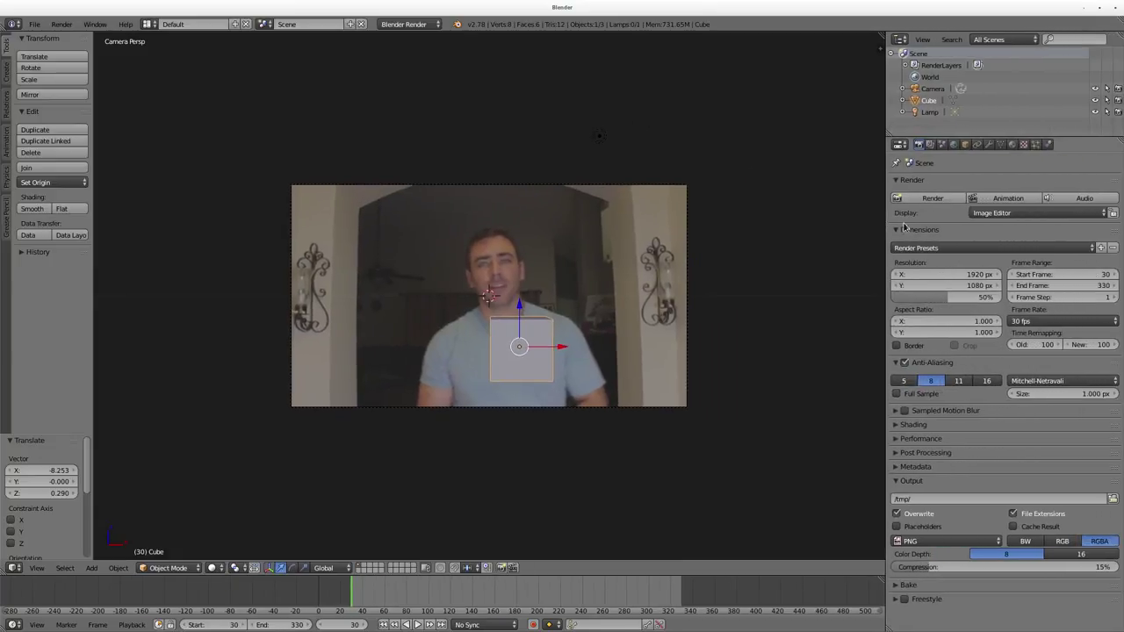
pyautogui.click(1011, 145)
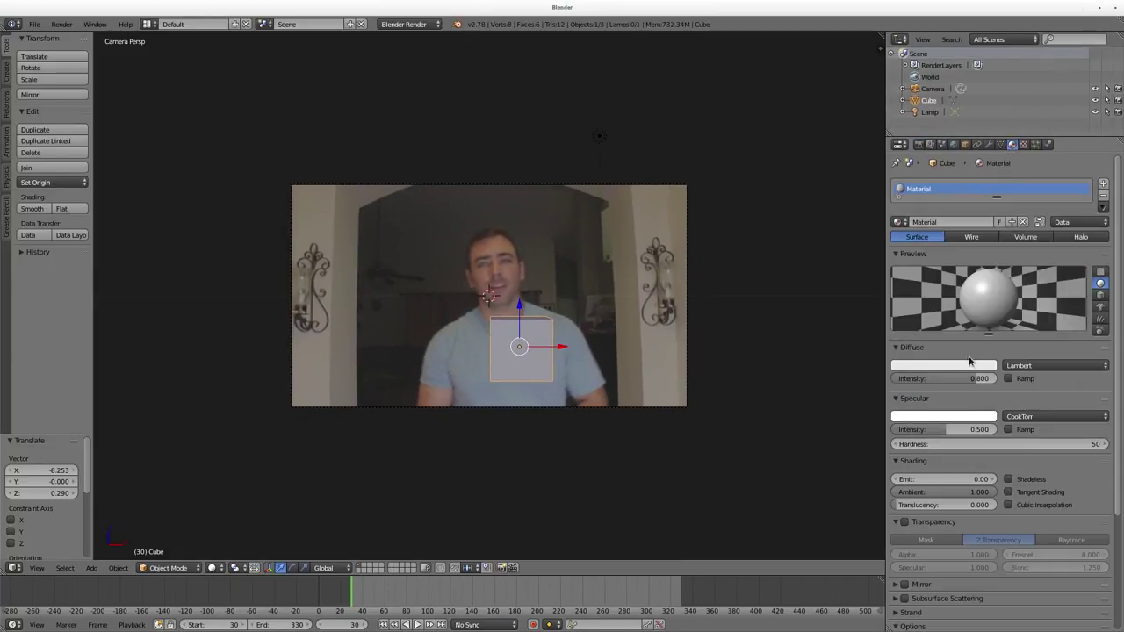
pyautogui.click(963, 368)
pyautogui.click(972, 222)
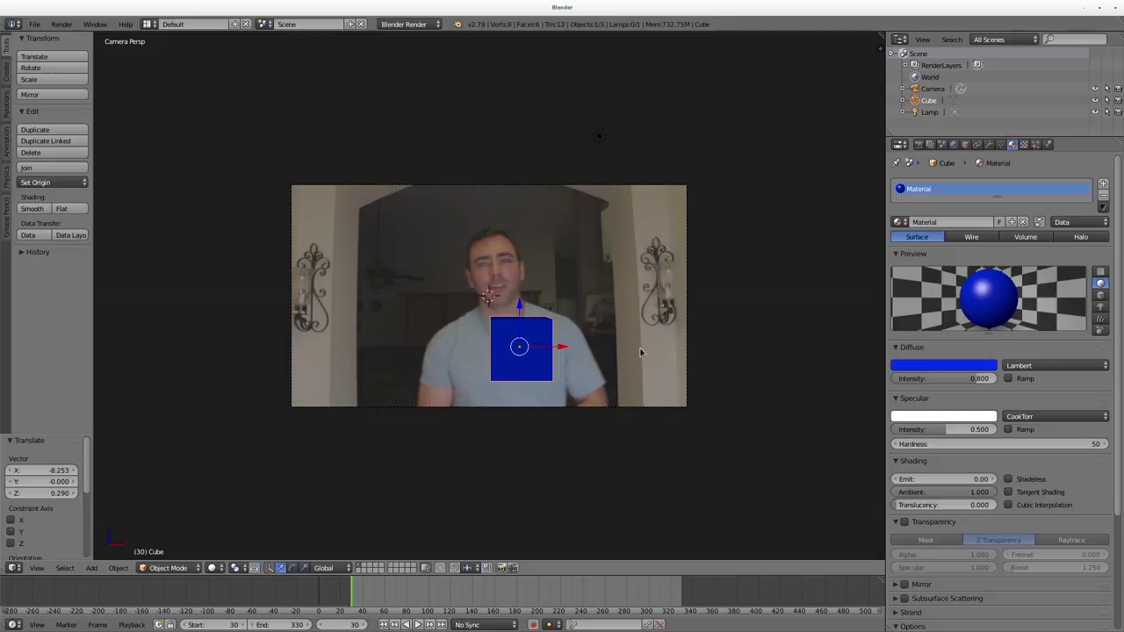
pyautogui.hotkey('shift', 'z')
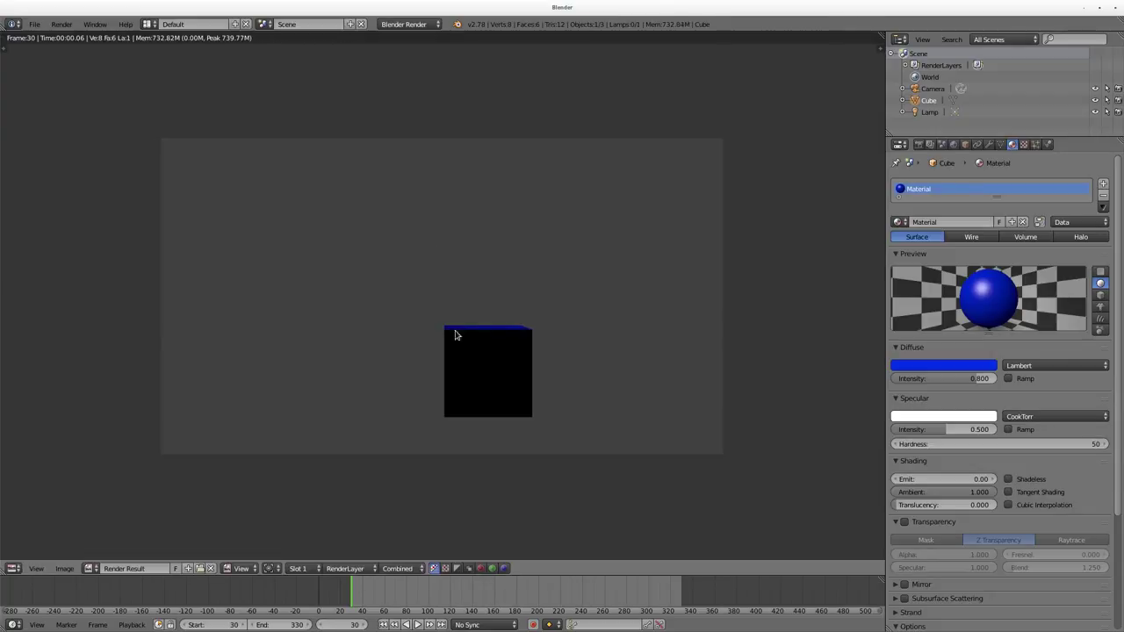
pyautogui.hotkey('shift', 'z')
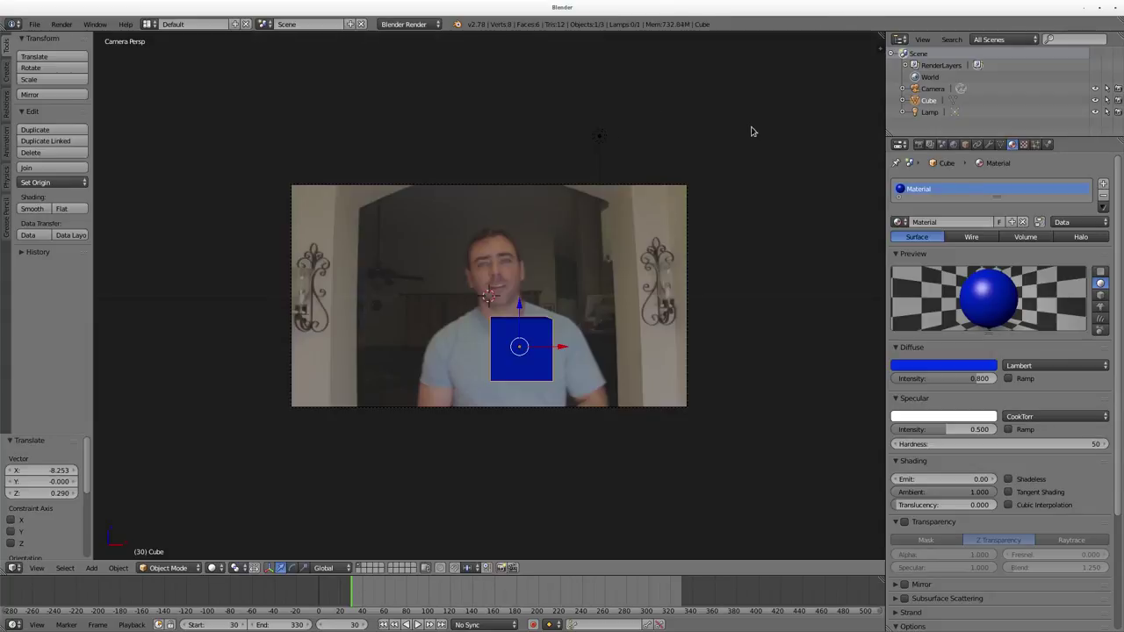
# Step: Enable Environment Lighting and Ambient Occlusion with Multiply blending for the world, and test-render the frame
pyautogui.click(954, 144)
pyautogui.click(905, 370)
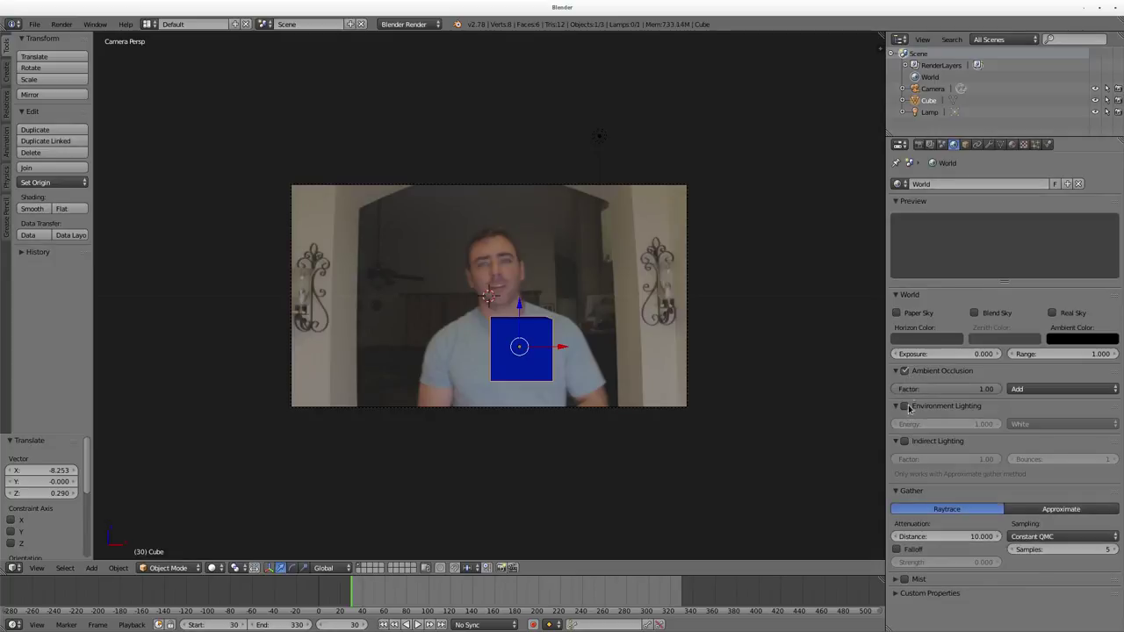
pyautogui.click(905, 406)
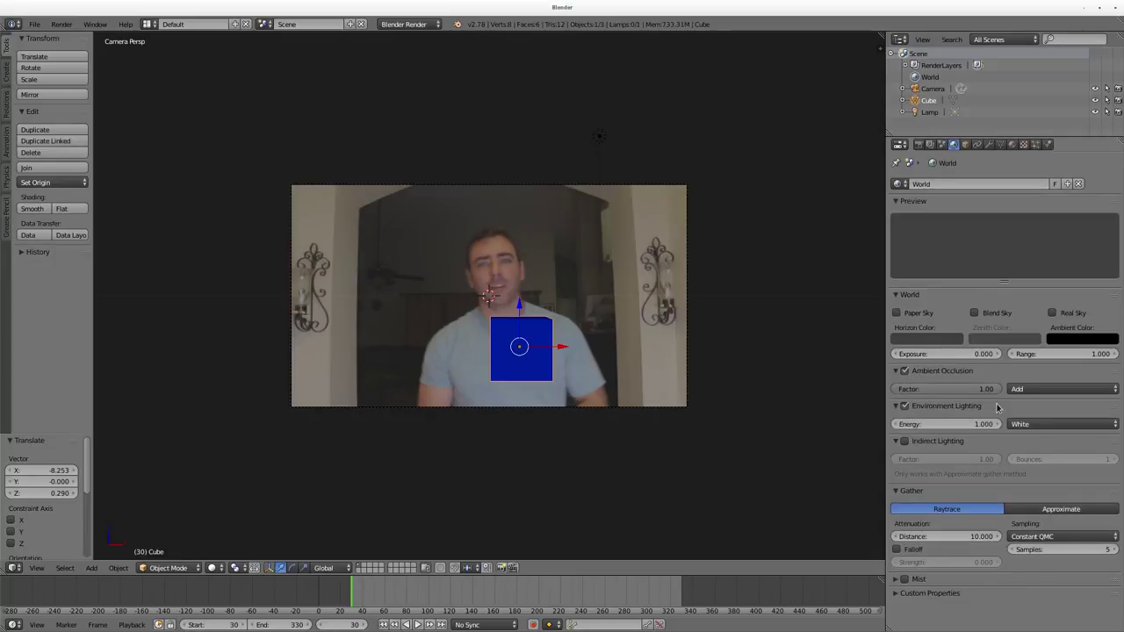
pyautogui.click(1039, 390)
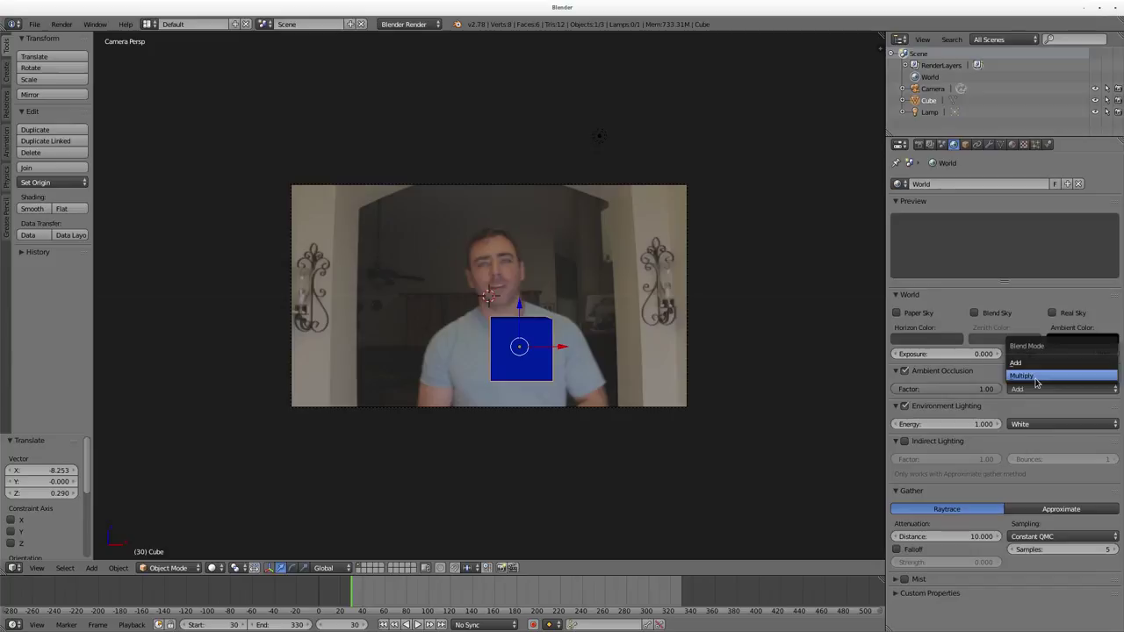
pyautogui.click(1026, 376)
pyautogui.press('F12')
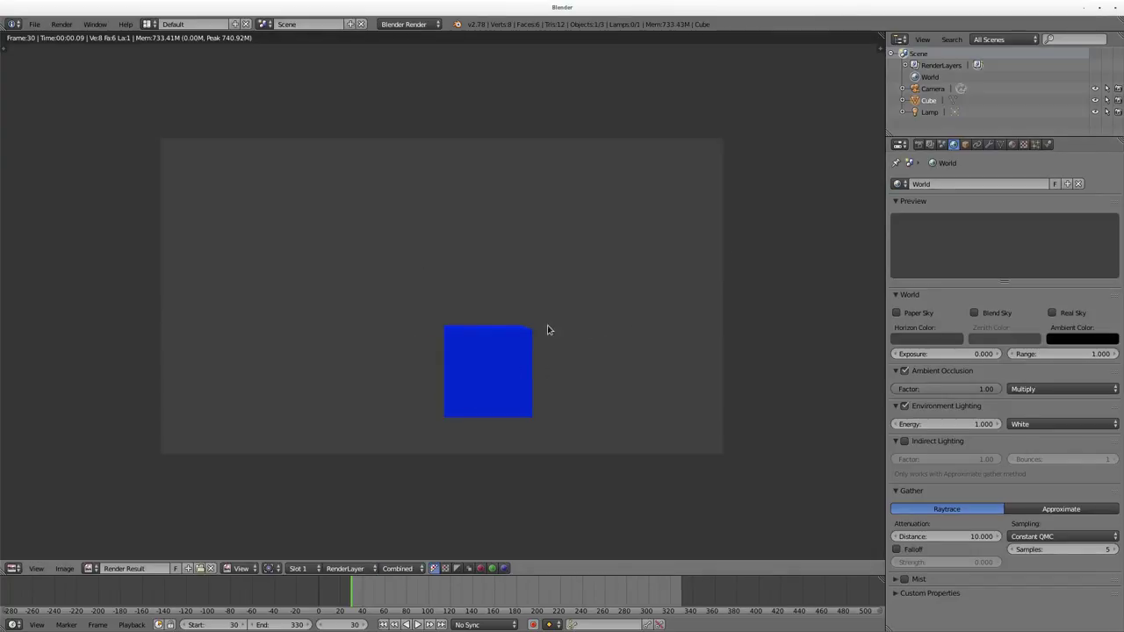
pyautogui.press('Escape')
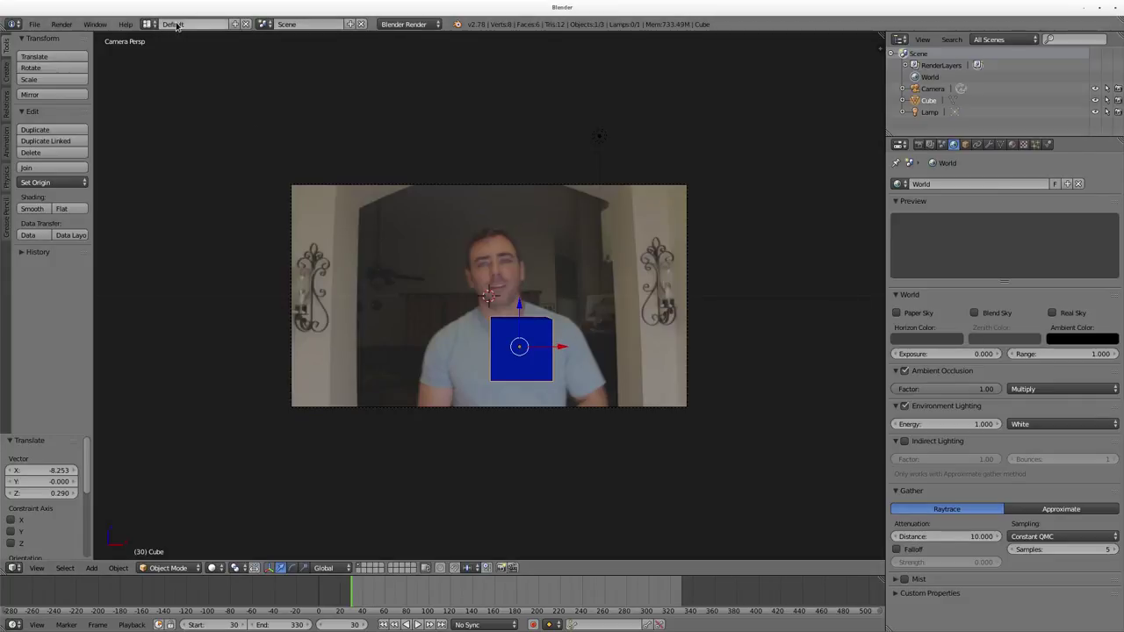
# Step: Switch to the Compositing screen layout and enable Use Nodes, Backdrop and Auto Render for the compositor
pyautogui.click(147, 24)
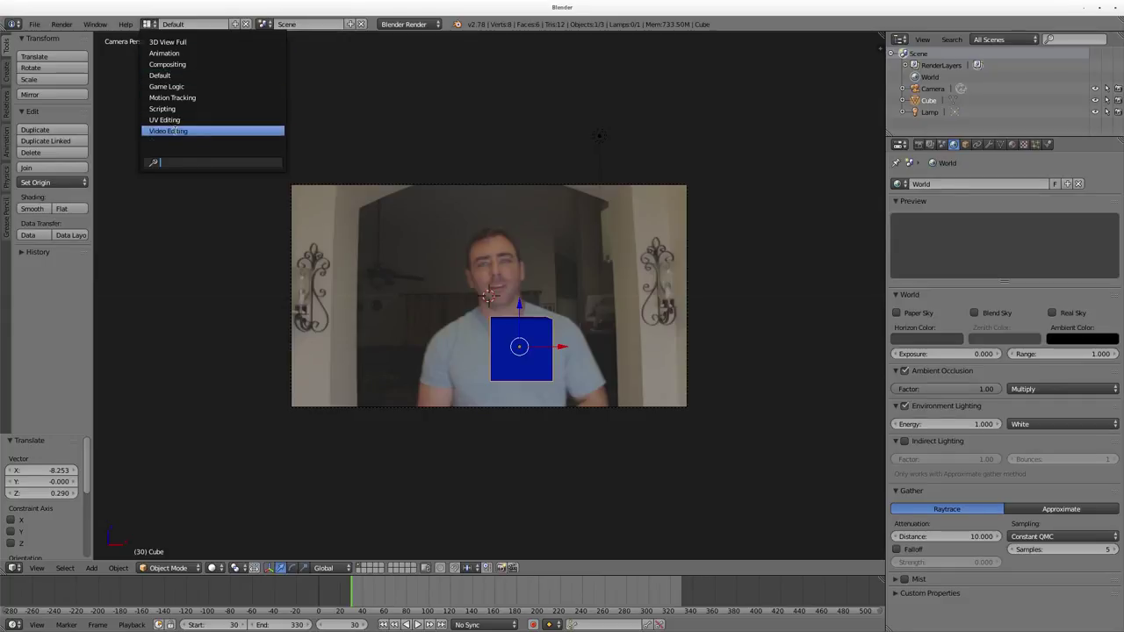
pyautogui.click(169, 64)
pyautogui.click(179, 378)
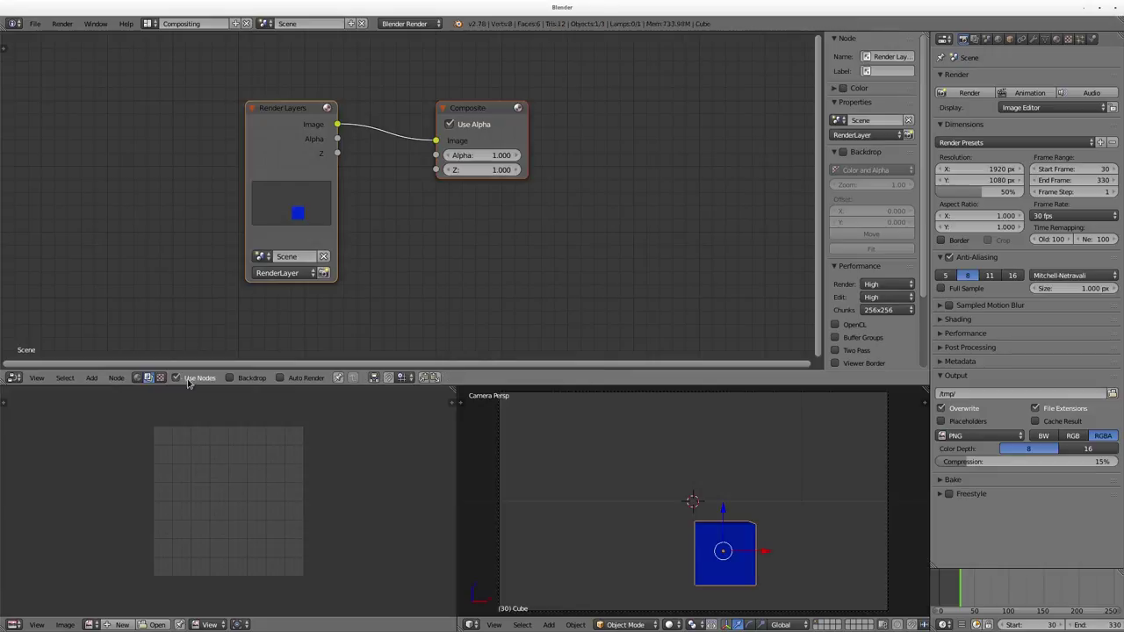
pyautogui.click(231, 377)
pyautogui.click(352, 377)
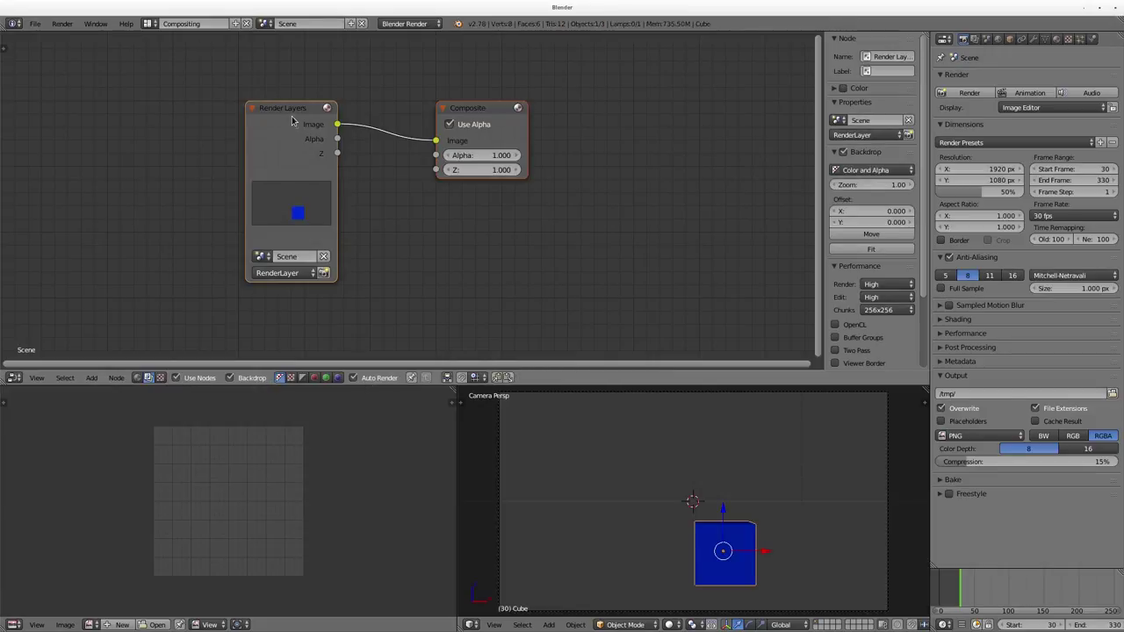
# Step: Add a Movie Clip input node, load MVI_6171.MOV into it and place it below the Render Layers node
pyautogui.moveTo(275, 132); pyautogui.dragTo(118, 82)
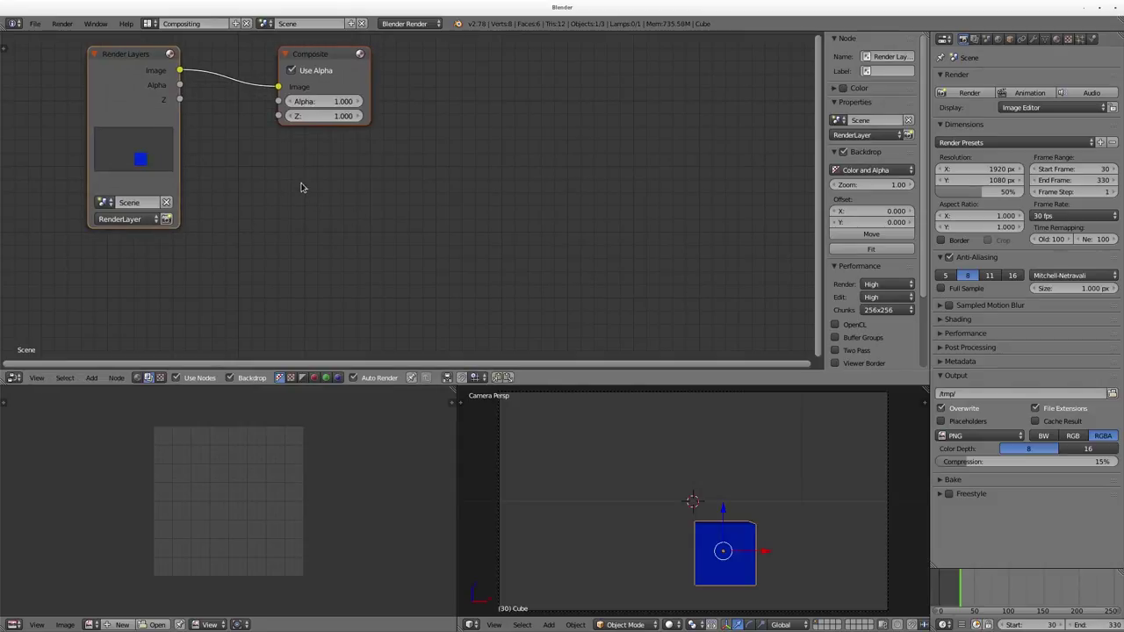
pyautogui.hotkey('shift', 'a')
pyautogui.moveTo(277, 104)
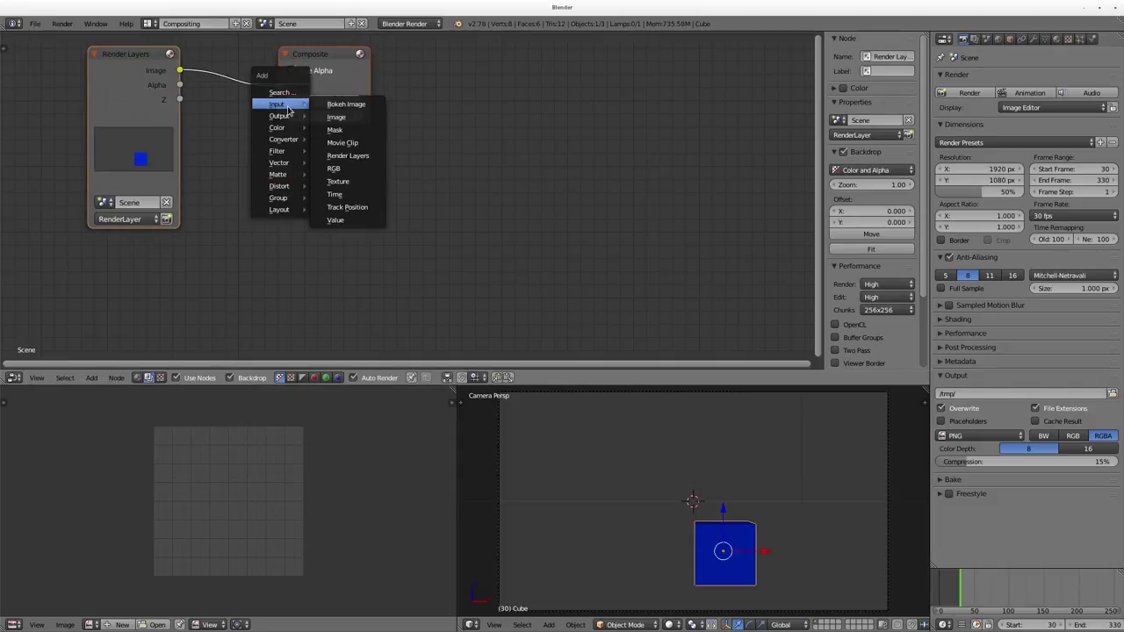
pyautogui.click(342, 142)
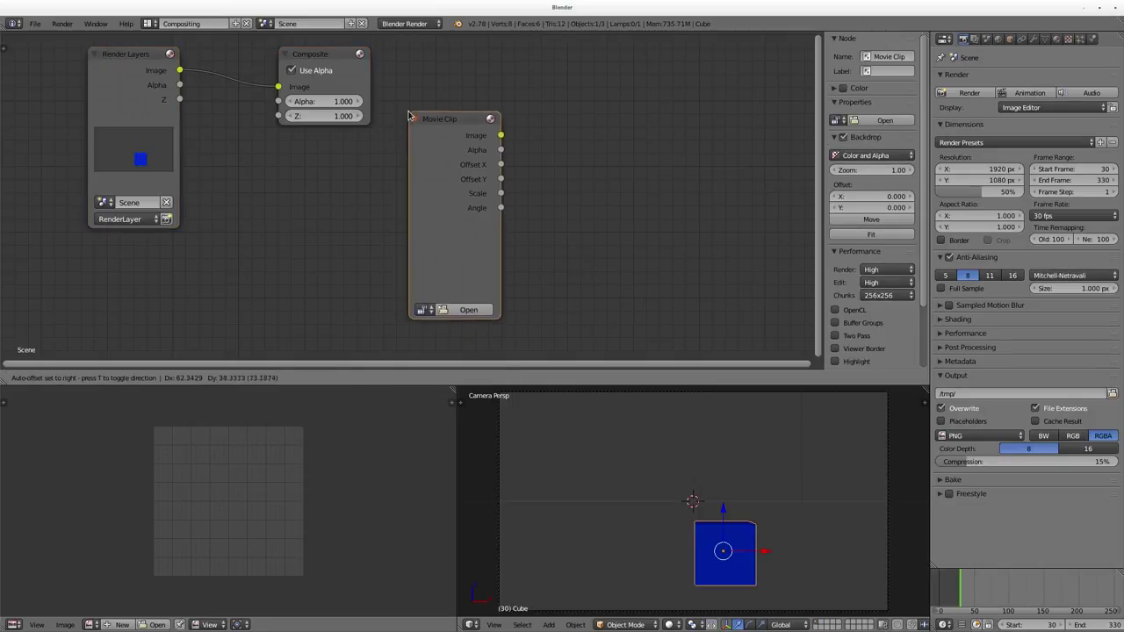
pyautogui.click(435, 273)
pyautogui.click(422, 310)
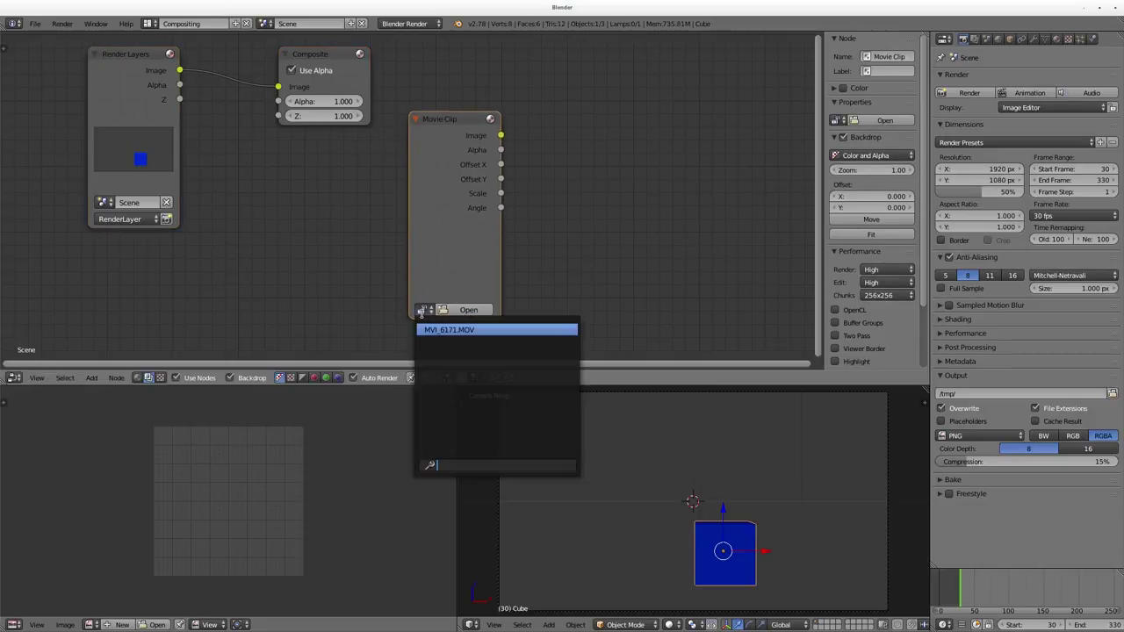
pyautogui.click(468, 331)
pyautogui.moveTo(453, 121); pyautogui.dragTo(121, 250)
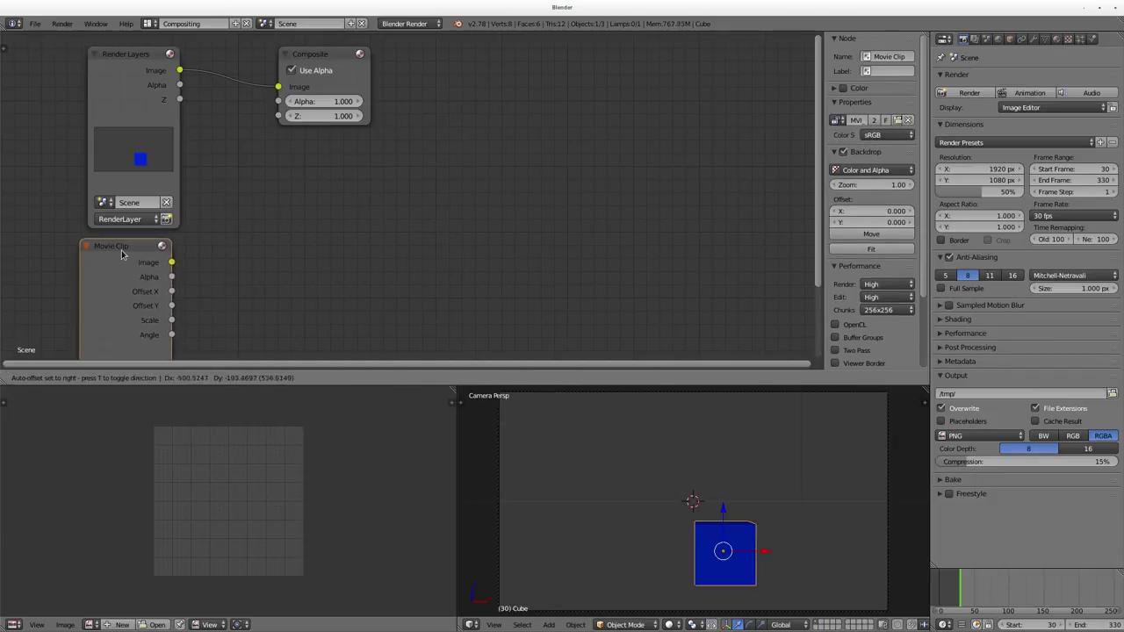
# Step: Move the Composite node aside and insert an Alpha Over node before it, feeding Movie Clip into its first Image input and Render Layers into its second
pyautogui.scroll(-3, 438, 243)
pyautogui.scroll(1, 438, 243)
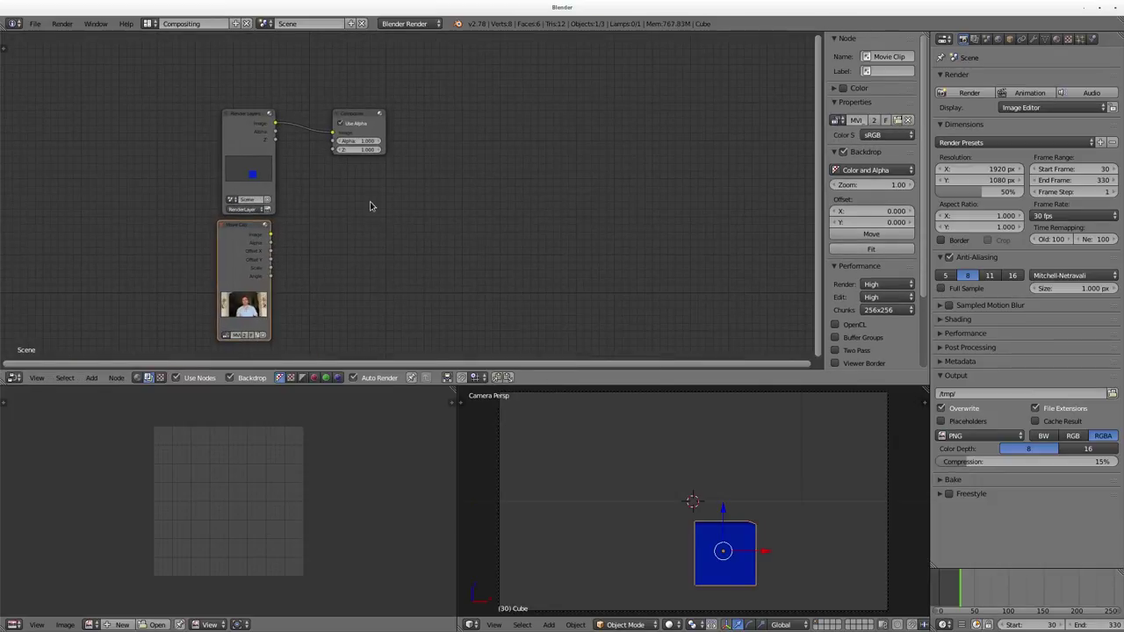
pyautogui.moveTo(401, 226); pyautogui.dragTo(270, 178, button='middle')
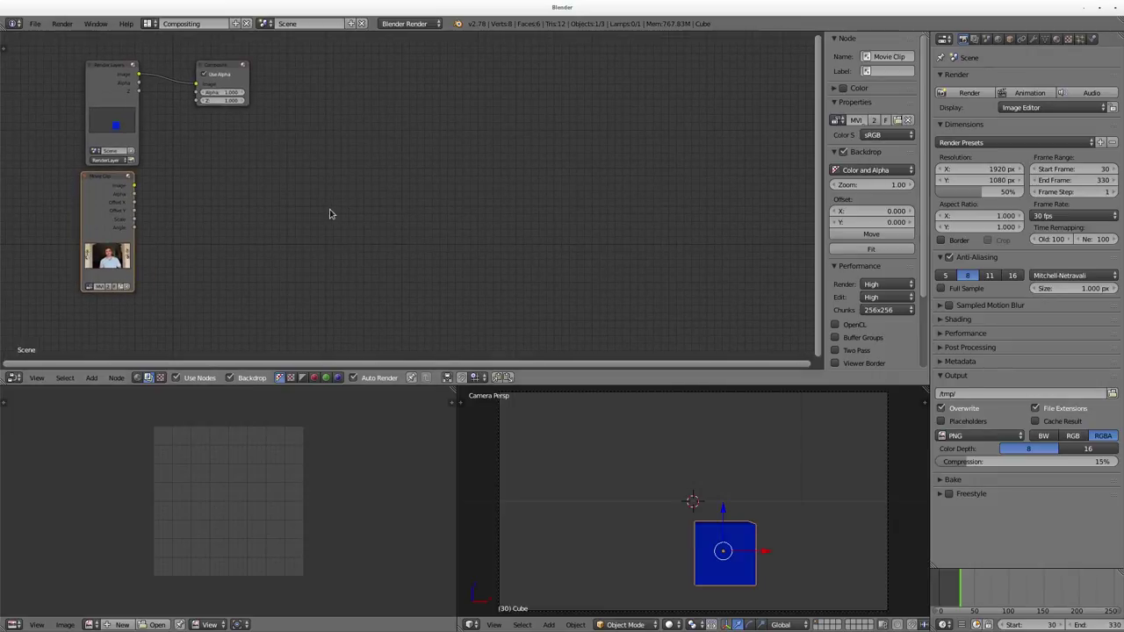
pyautogui.moveTo(223, 74); pyautogui.dragTo(501, 110)
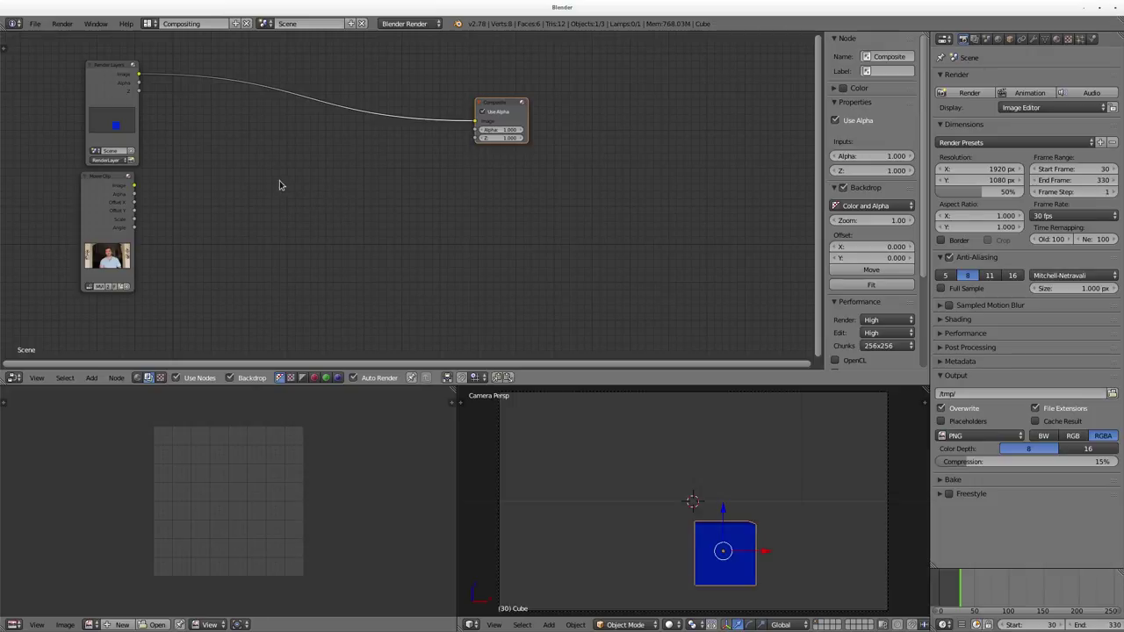
pyautogui.hotkey('shift', 'a')
pyautogui.moveTo(278, 183)
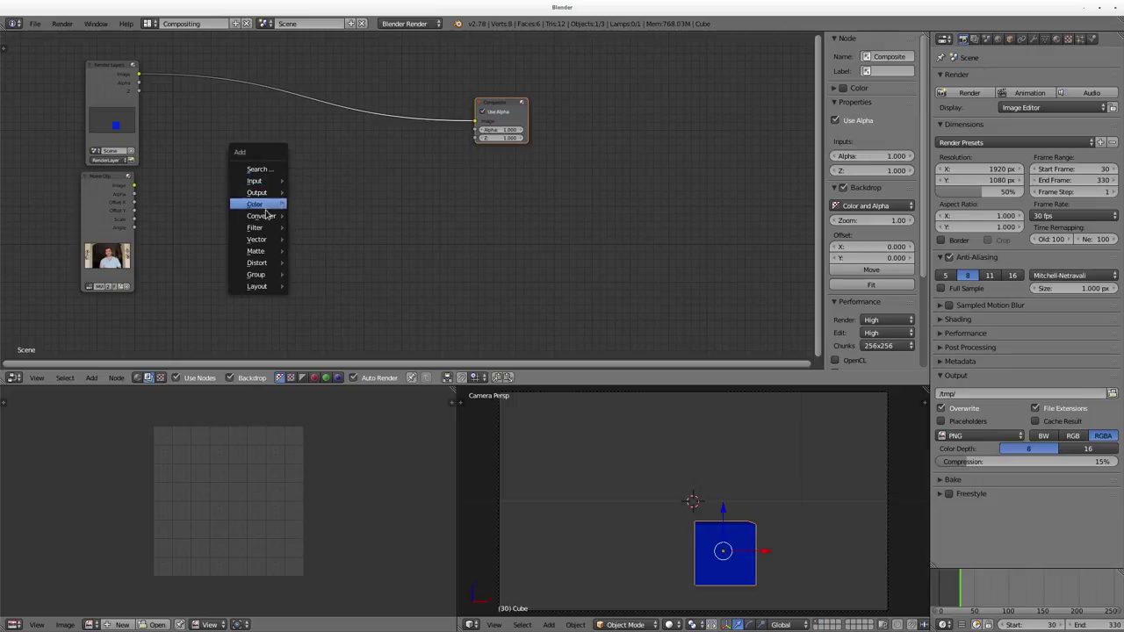
pyautogui.moveTo(265, 229)
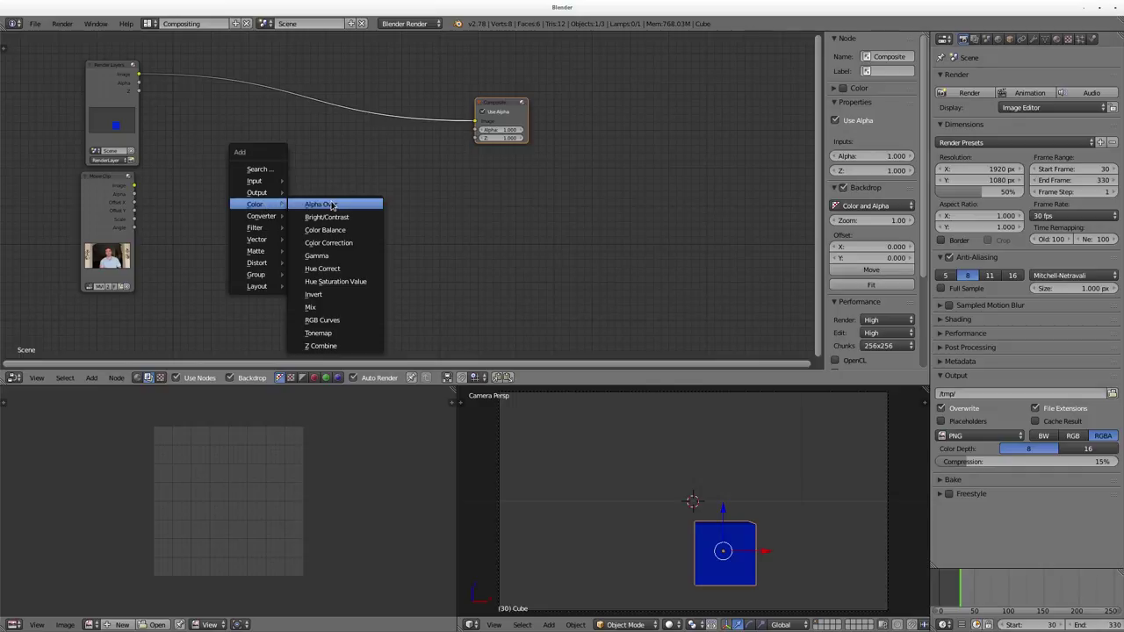
pyautogui.click(332, 206)
pyautogui.click(270, 94)
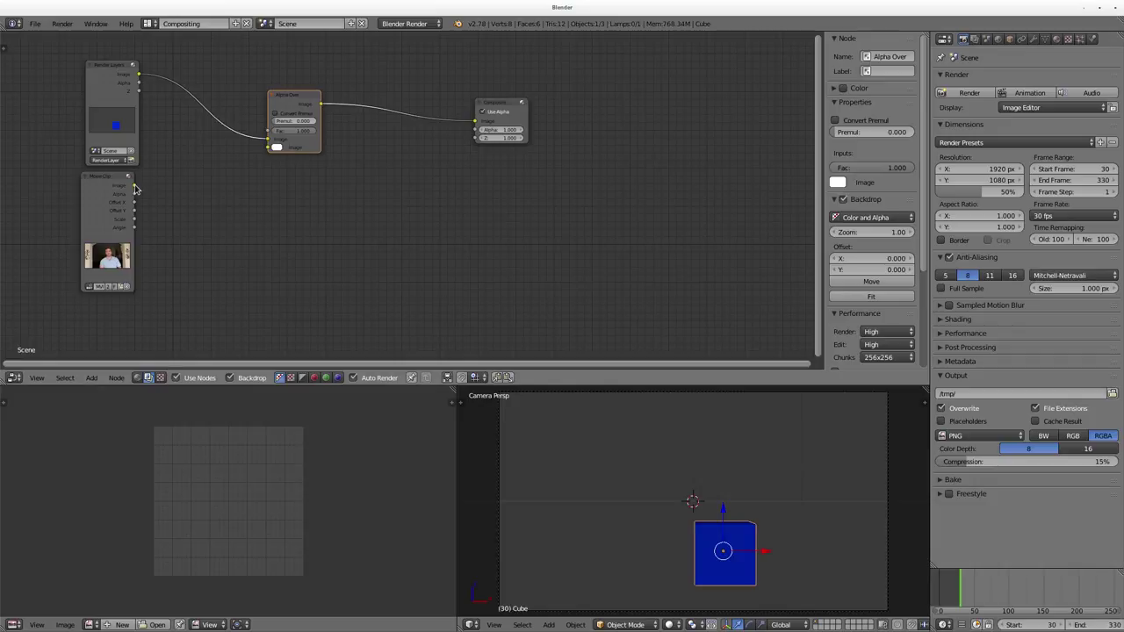
pyautogui.moveTo(135, 187); pyautogui.dragTo(268, 146)
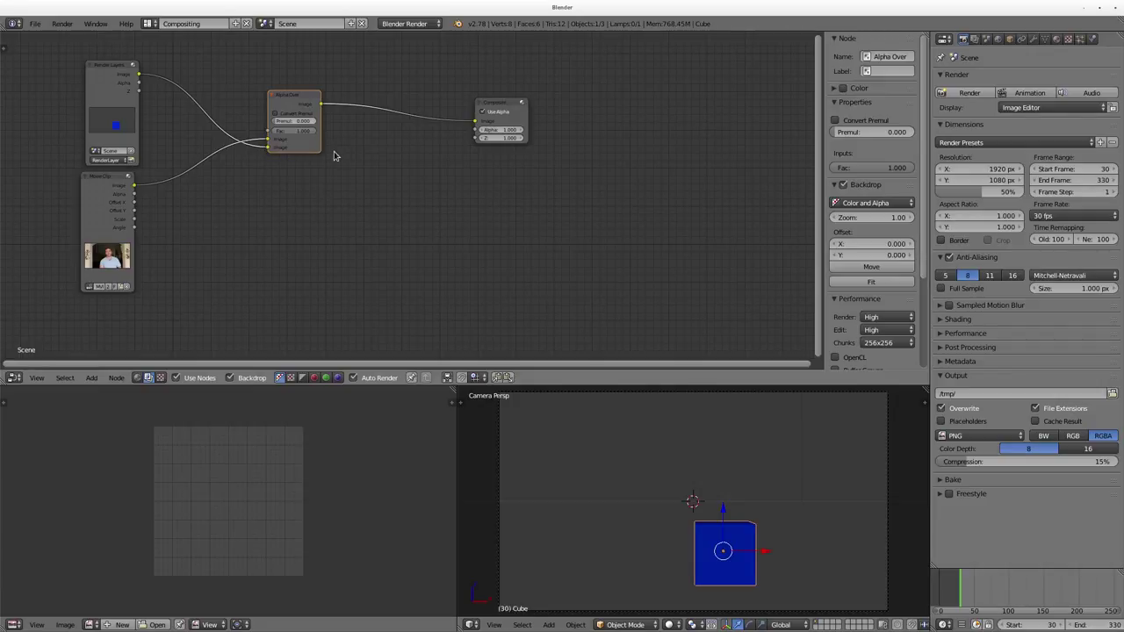
# Step: Test-render the composite, set the render shading's Alpha mode to Transparent and render the frame again
pyautogui.press('F12')
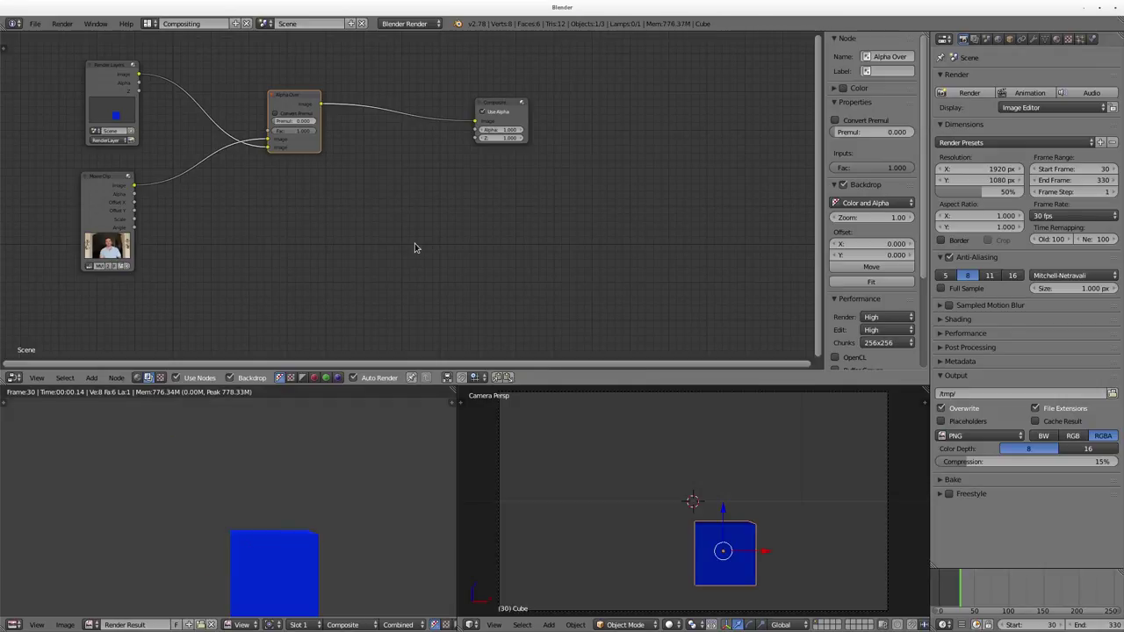
pyautogui.scroll(-3, 355, 421)
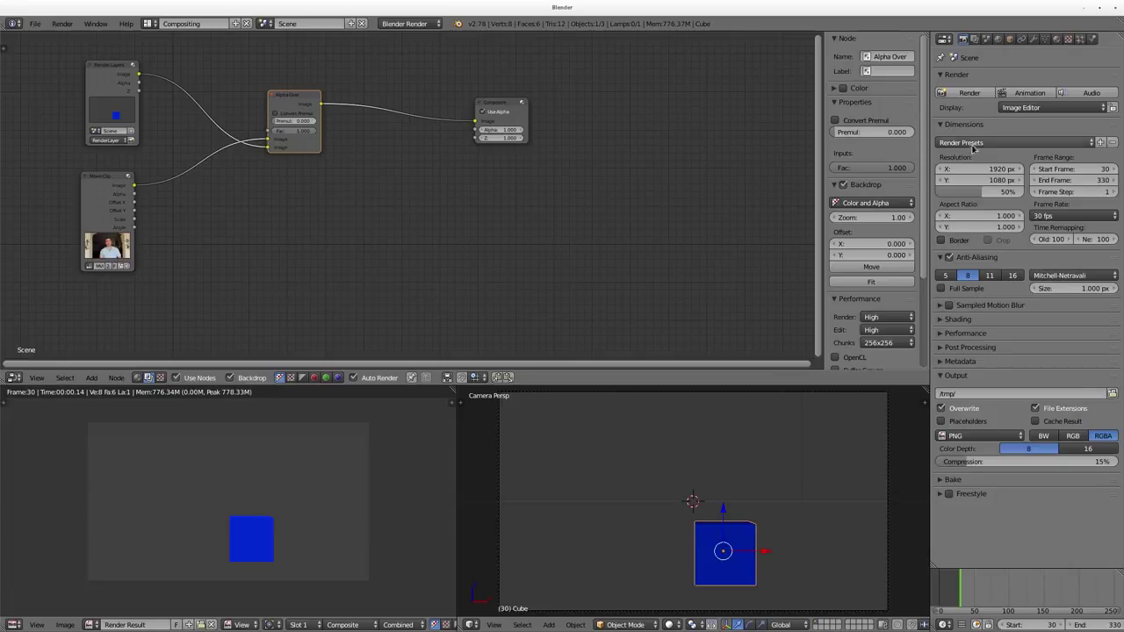
pyautogui.click(945, 319)
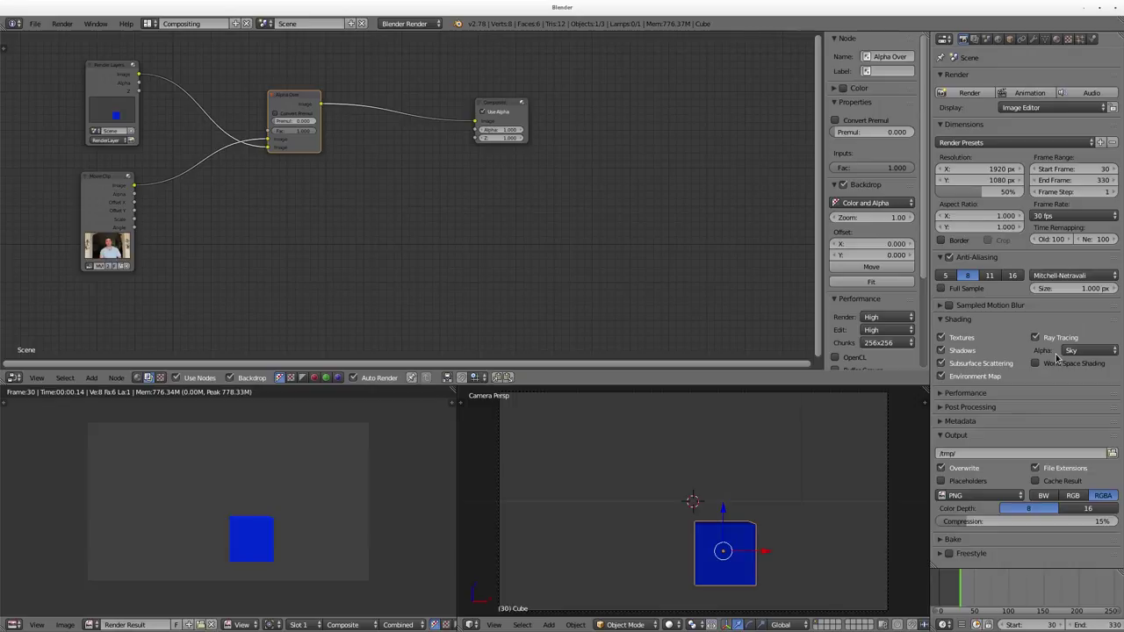
pyautogui.click(1104, 353)
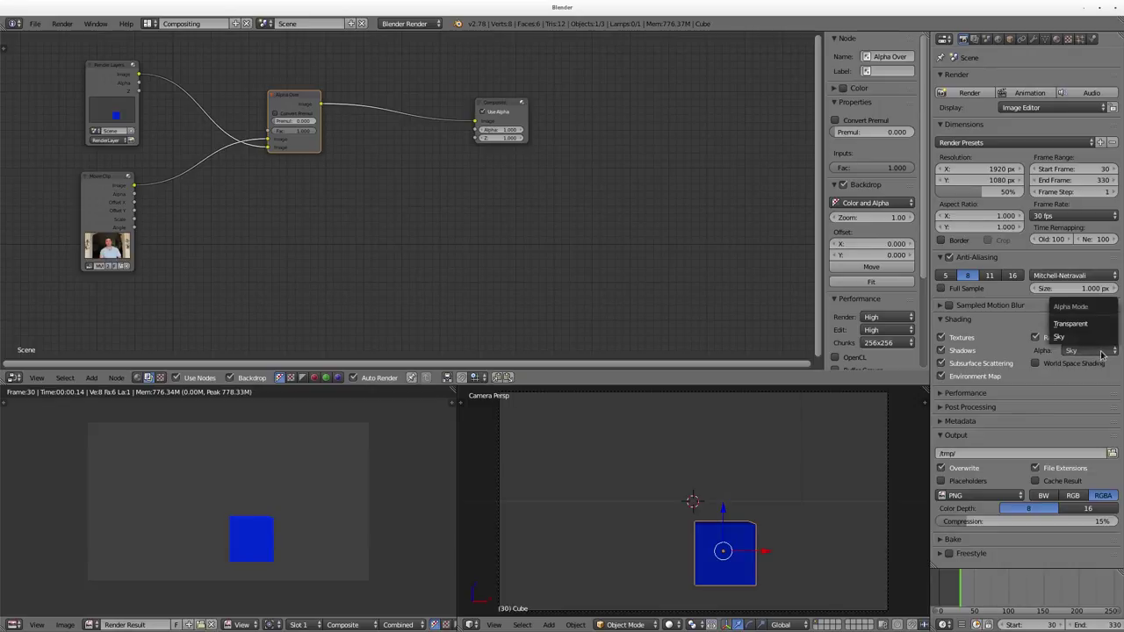
pyautogui.click(1084, 330)
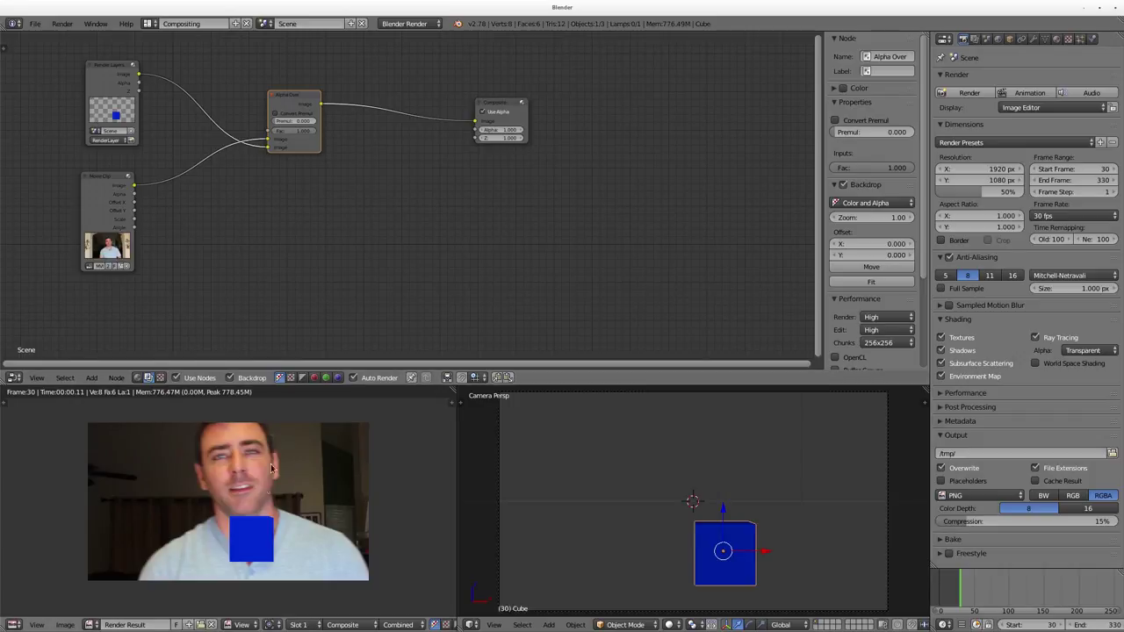
pyautogui.moveTo(288, 108); pyautogui.dragTo(276, 129)
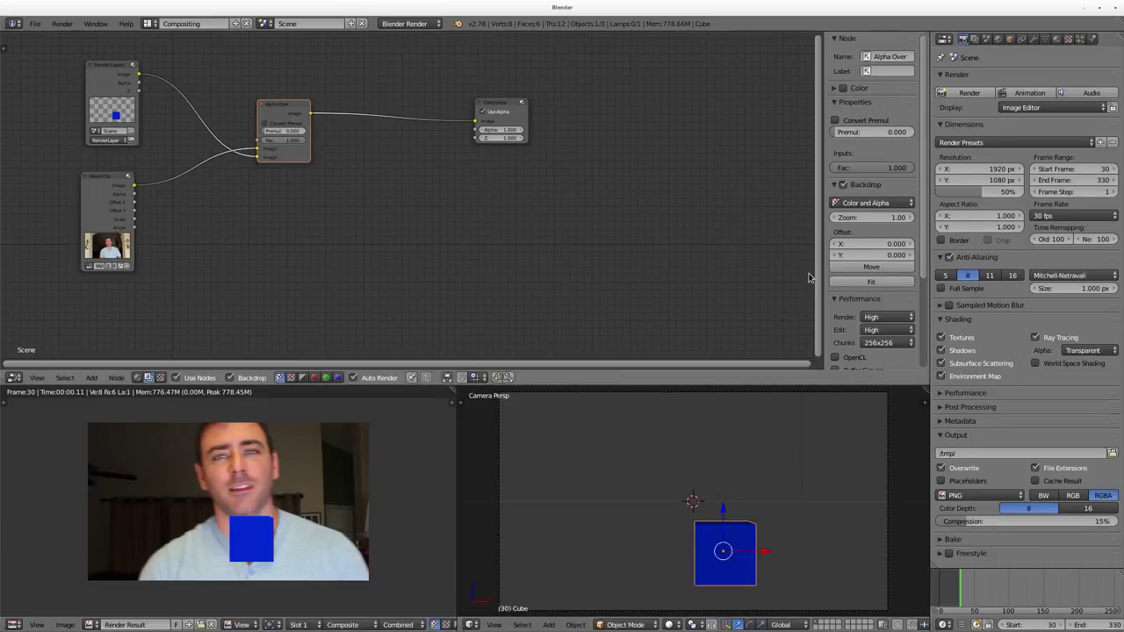
# Step: Set the render resolution scale to 100% and re-render the frame to check the cube against the footage
pyautogui.click(983, 194)
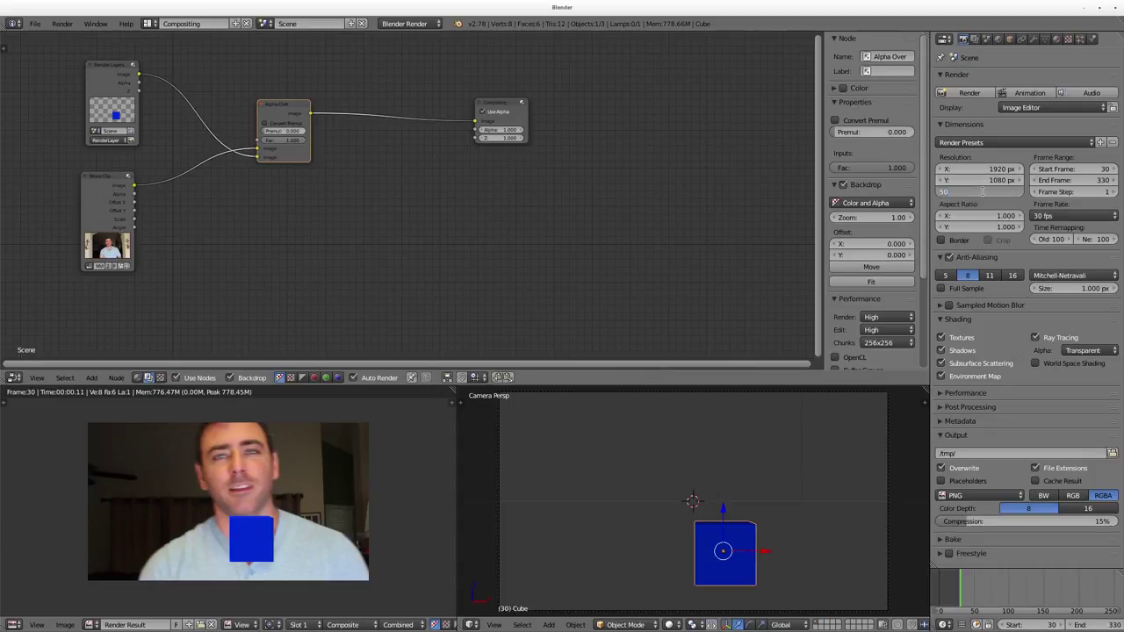
pyautogui.write('100')
pyautogui.press('Return')
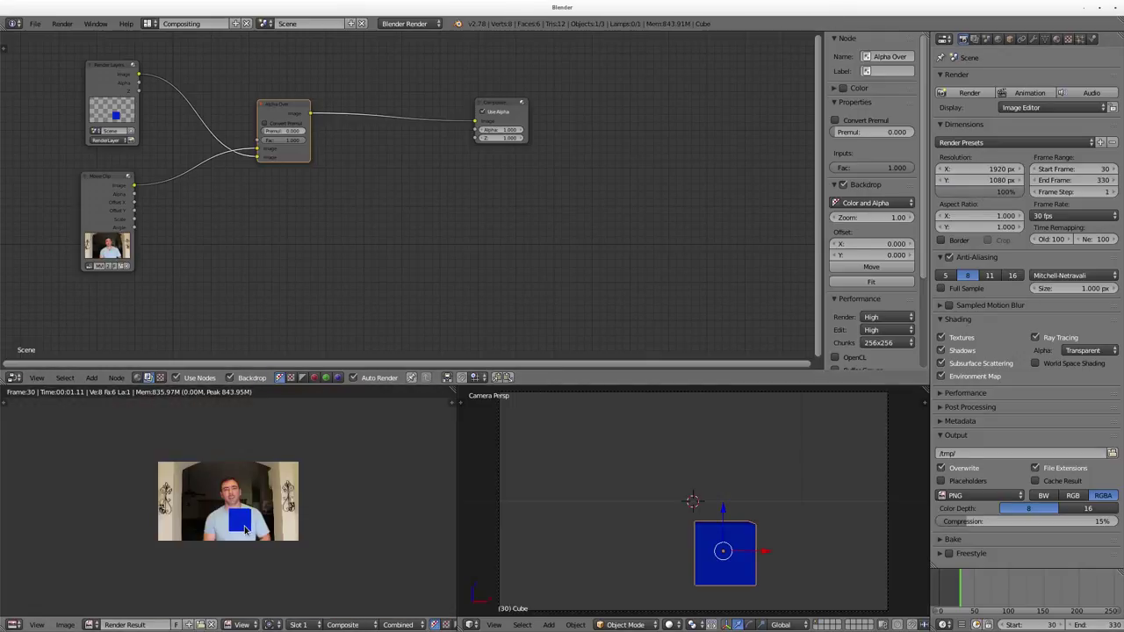
pyautogui.scroll(2, 248, 519)
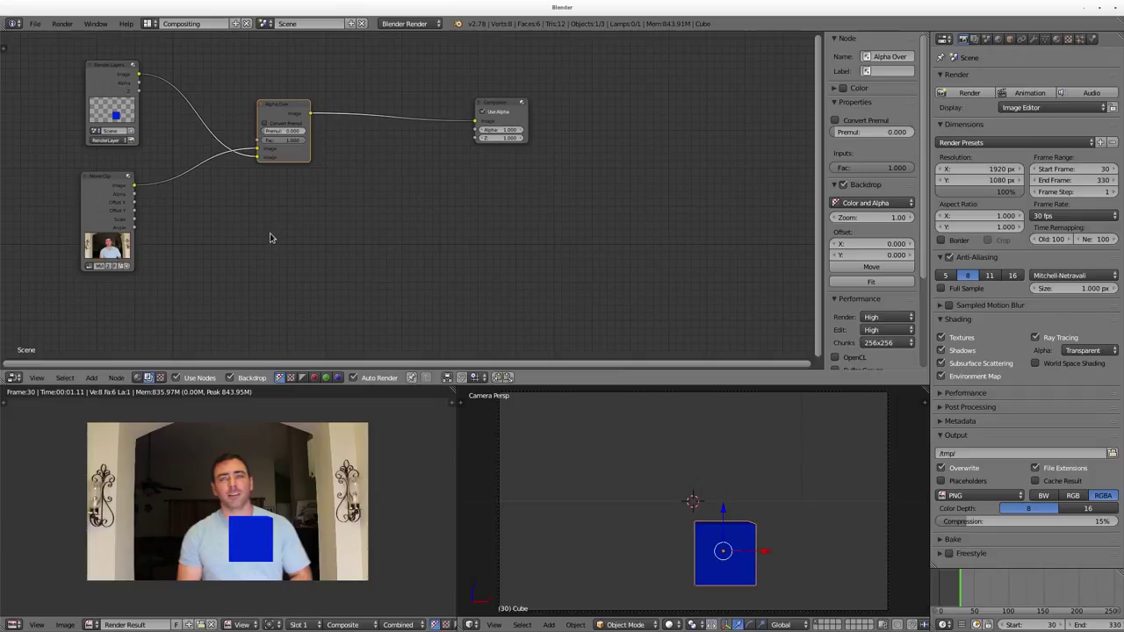
# Step: Add a Scale distort node on the link between the Movie Clip node and the Alpha Over node
pyautogui.hotkey('shift', 'a')
pyautogui.moveTo(271, 236)
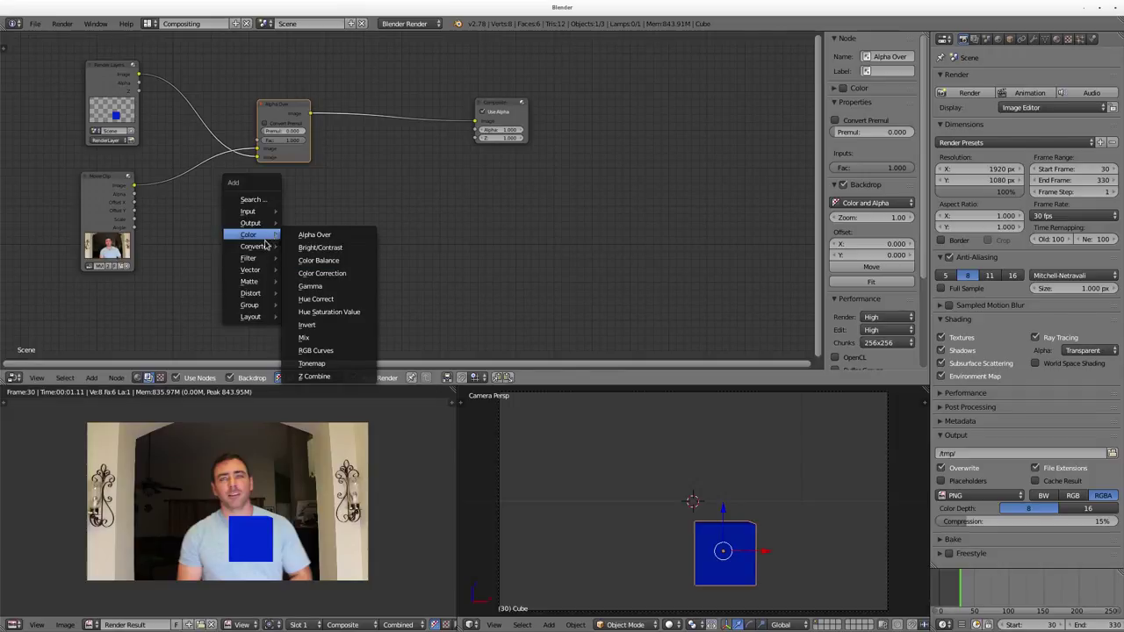
pyautogui.moveTo(260, 296)
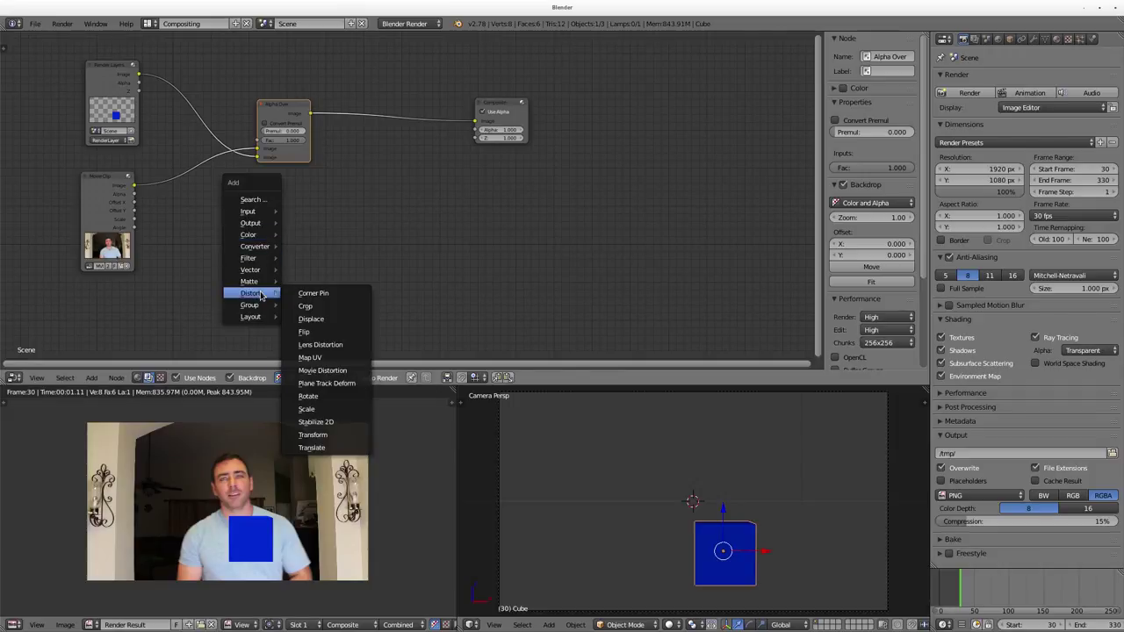
pyautogui.click(307, 409)
pyautogui.click(190, 193)
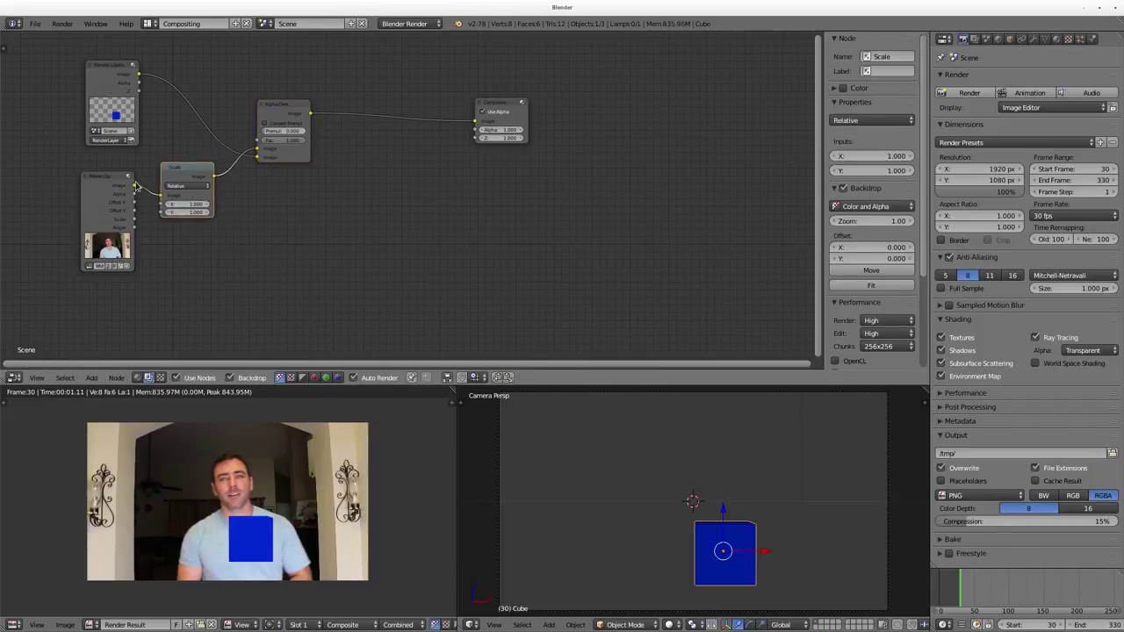
# Step: Set the Scale node's space to Render Size and re-render the frame
pyautogui.click(191, 186)
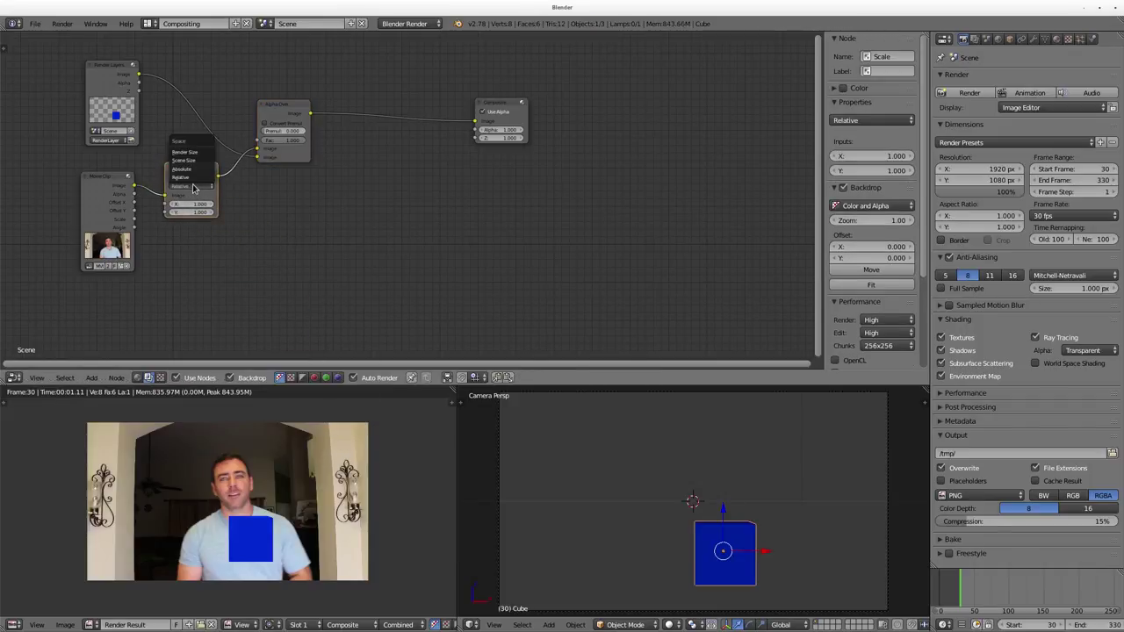
pyautogui.click(193, 188)
pyautogui.scroll(2, 192, 188)
pyautogui.moveTo(147, 208); pyautogui.dragTo(547, 205, button='middle')
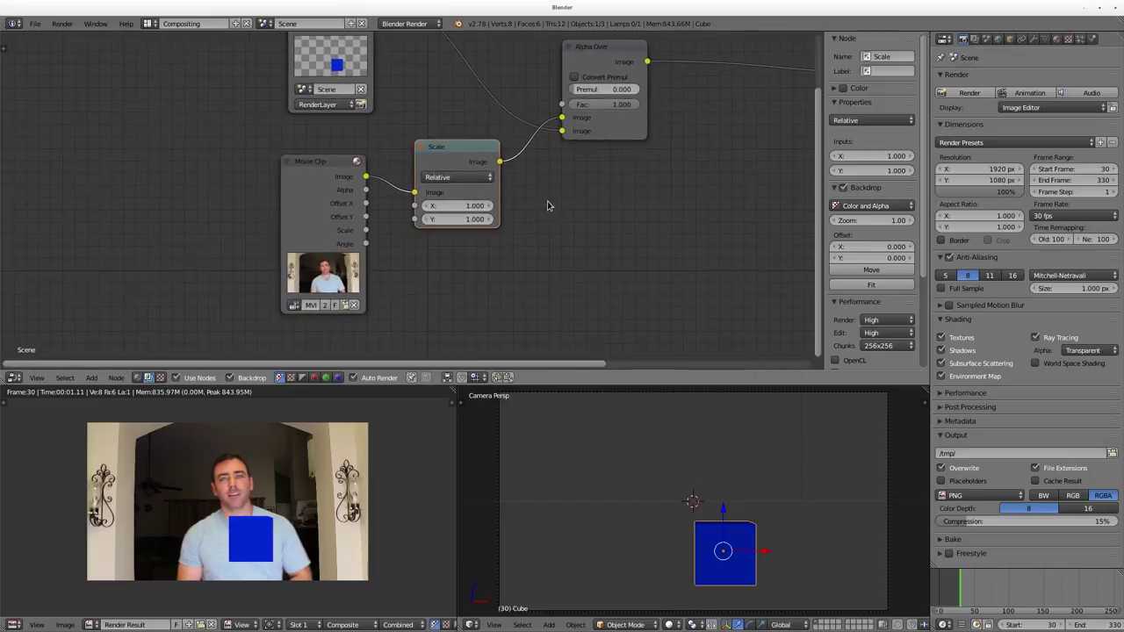
pyautogui.click(463, 177)
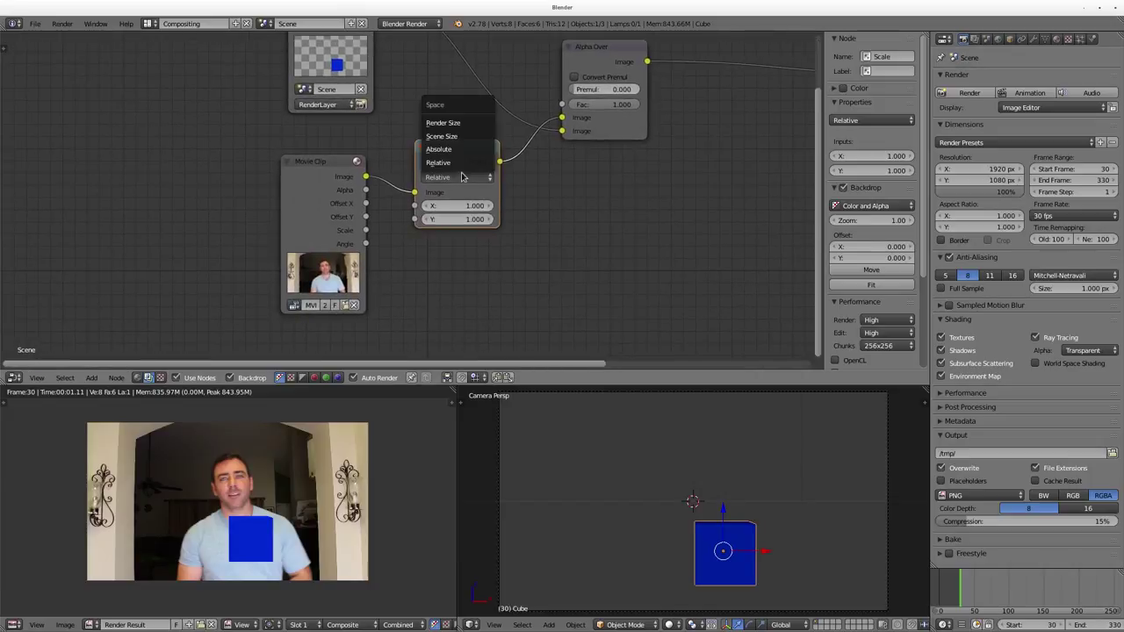
pyautogui.click(455, 123)
pyautogui.scroll(-2, 601, 248)
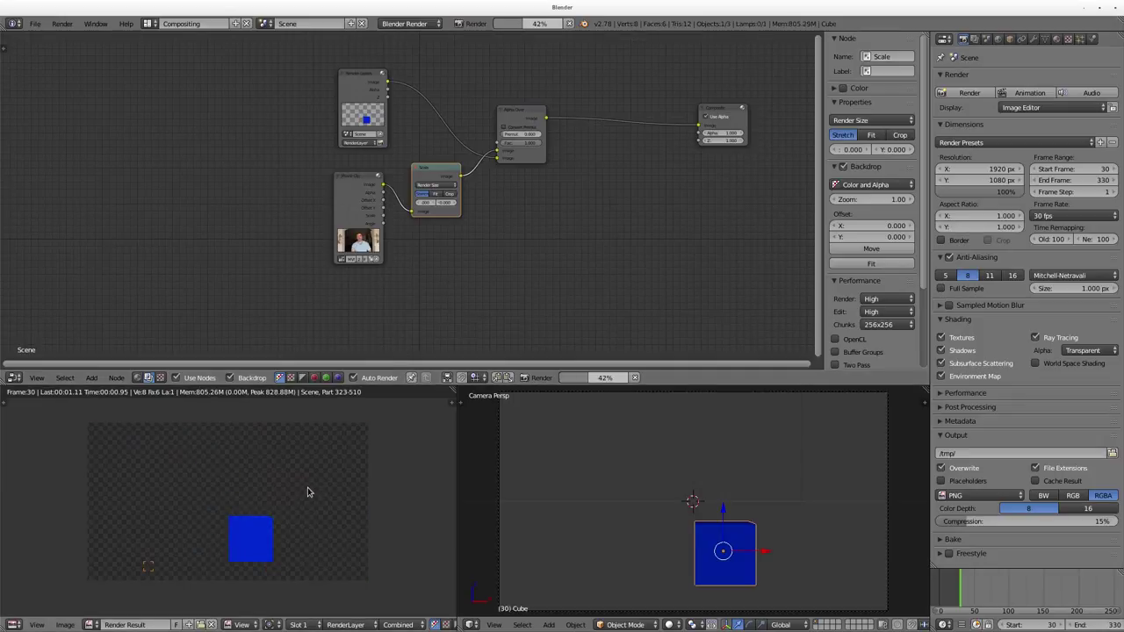
# Step: Set the render resolution scale to 50% and re-render the frame to check the footage scaling
pyautogui.click(988, 192)
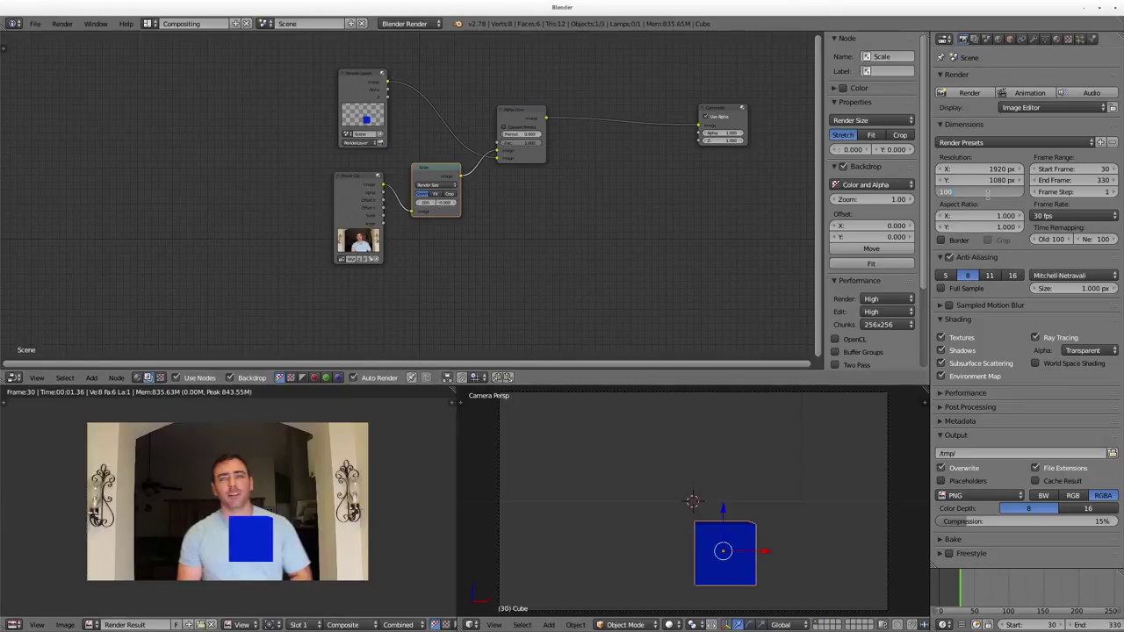
pyautogui.write('50')
pyautogui.press('Return')
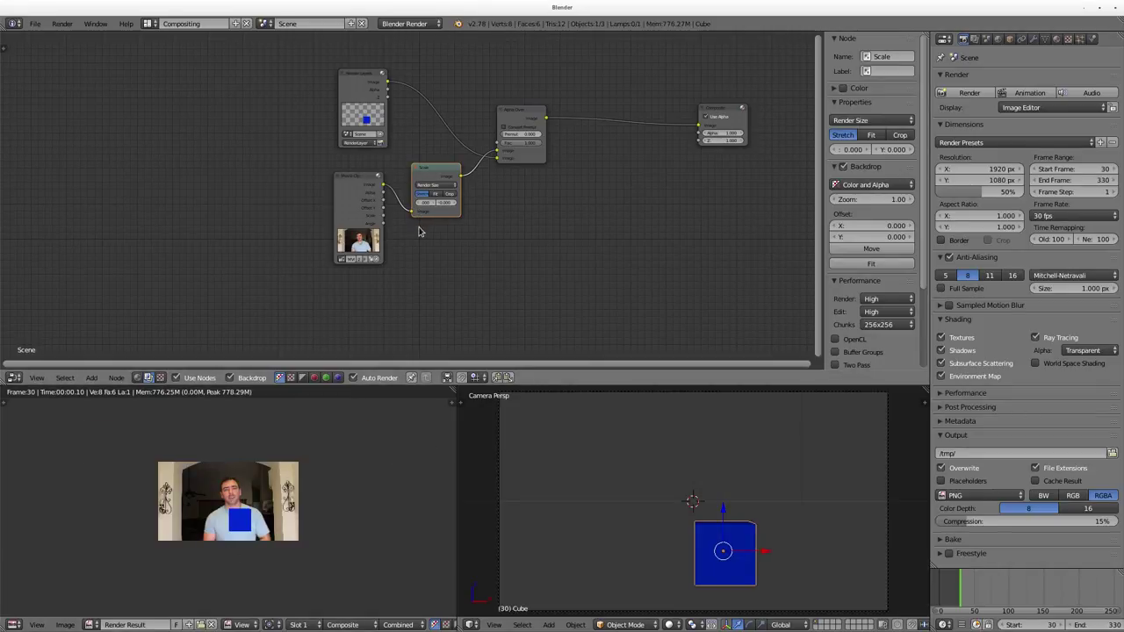
# Step: Move the Render Layers and Movie Clip nodes away from the Scale node, and switch to the Default screen layout
pyautogui.moveTo(337, 92)
pyautogui.mouseDown()
pyautogui.moveTo(282, 97)
pyautogui.moveTo(332, 96)
pyautogui.moveTo(302, 96)
pyautogui.moveTo(316, 96)
pyautogui.mouseUp()
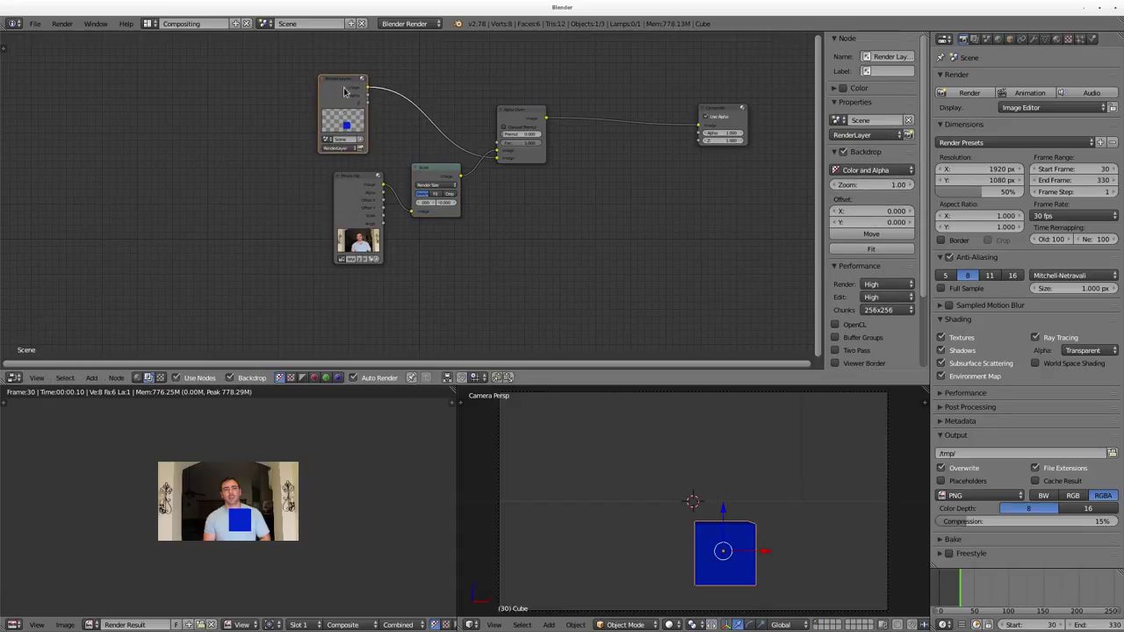
pyautogui.moveTo(356, 175); pyautogui.dragTo(324, 169)
pyautogui.click(154, 24)
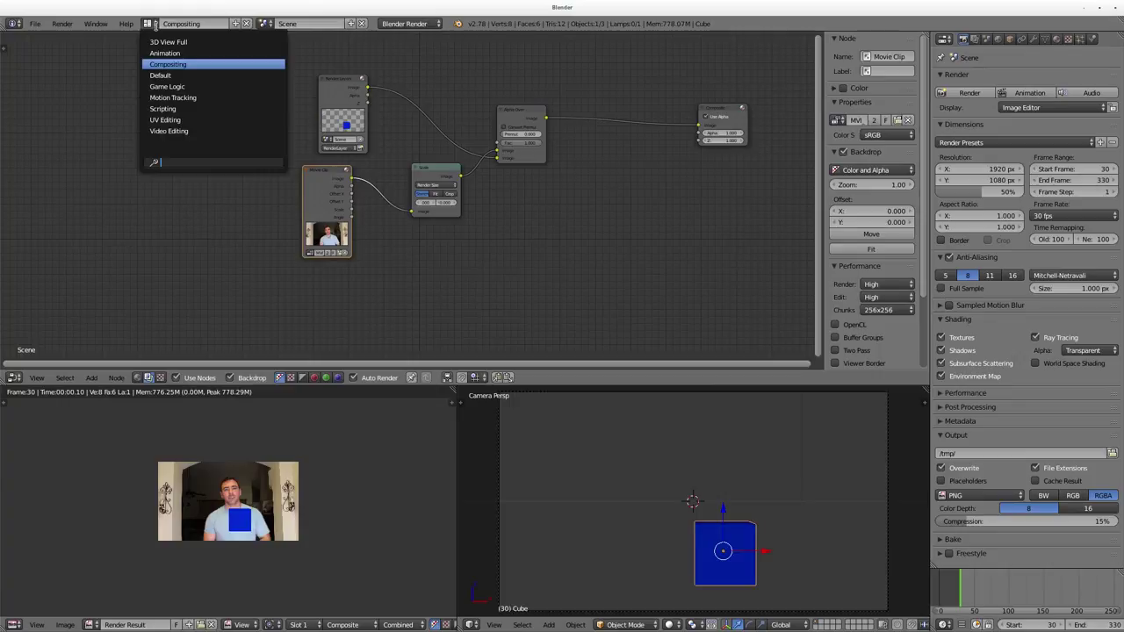
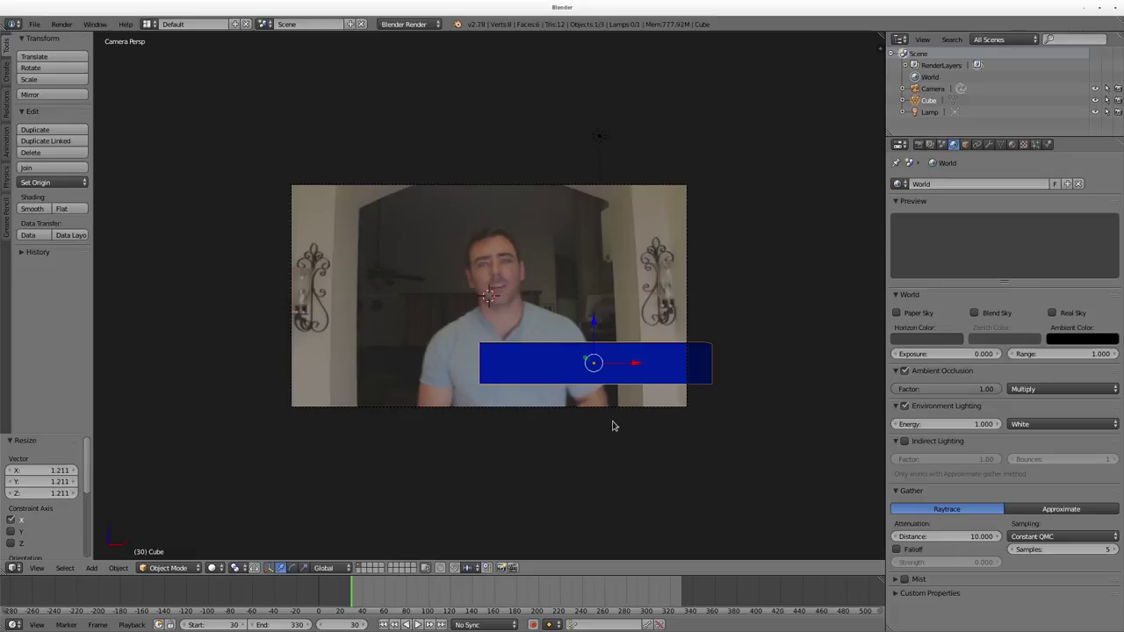
# Step: Test-render the frame to check the widened blue bar over the footage, then return to the camera view
pyautogui.press('F12')
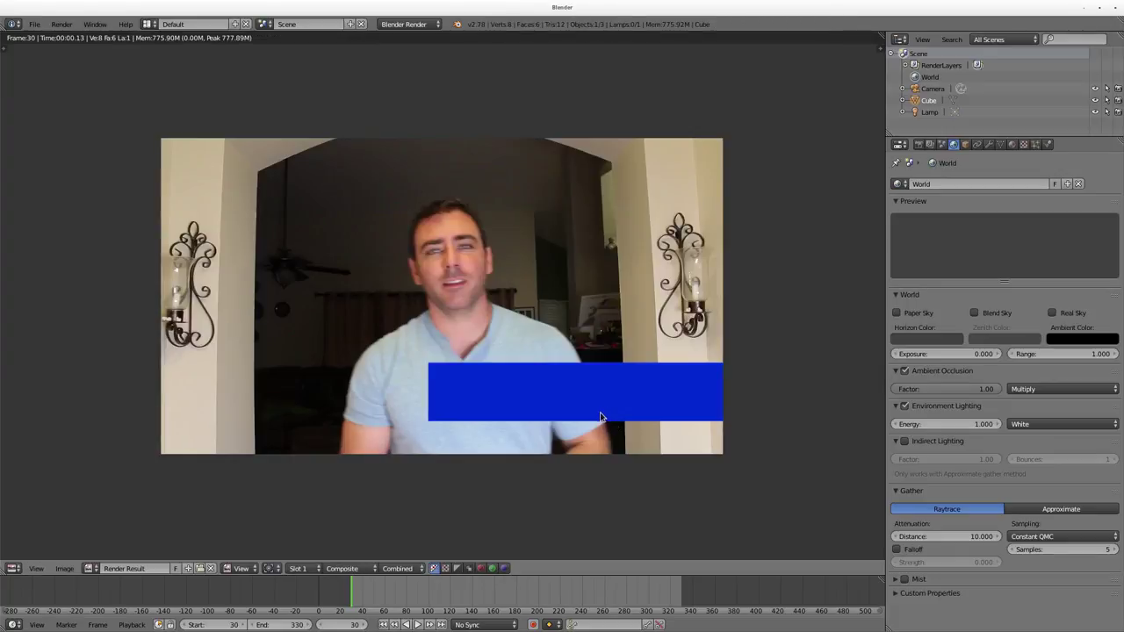
pyautogui.press('Escape')
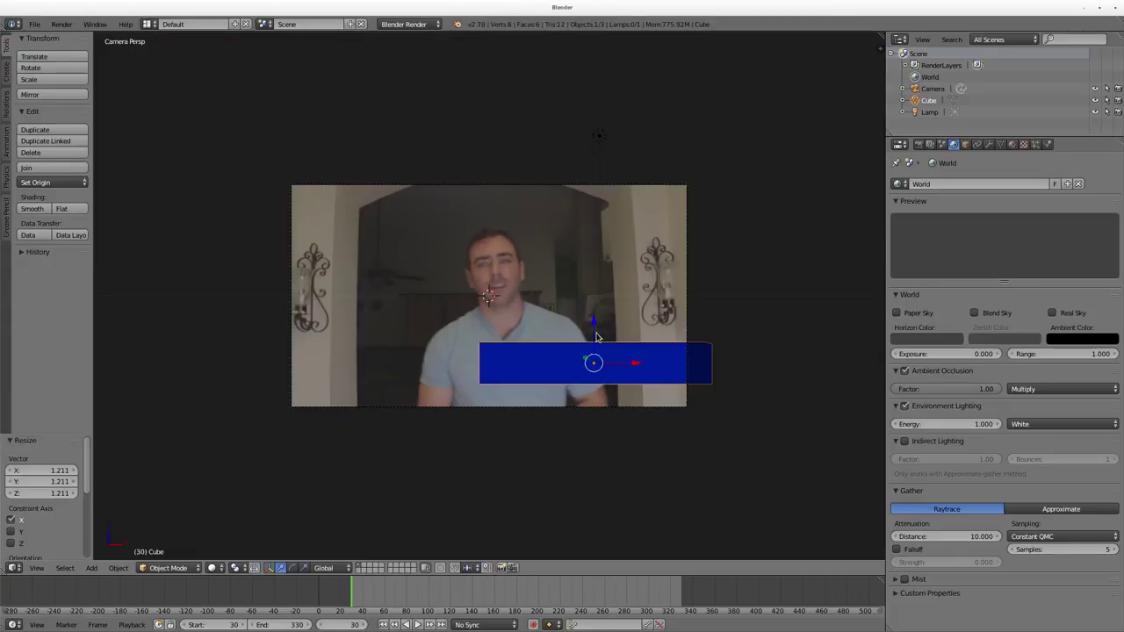
# Step: Add a text object to the scene and rotate it 90° about the X axis so it faces the camera
pyautogui.press('space')
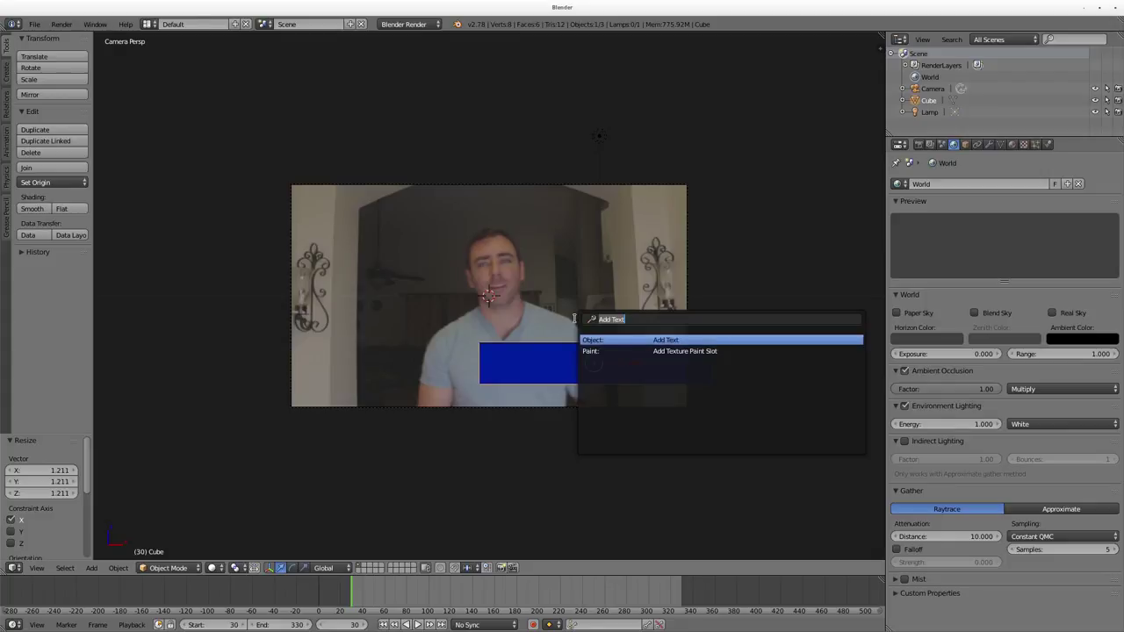
pyautogui.write('text')
pyautogui.press('Down')
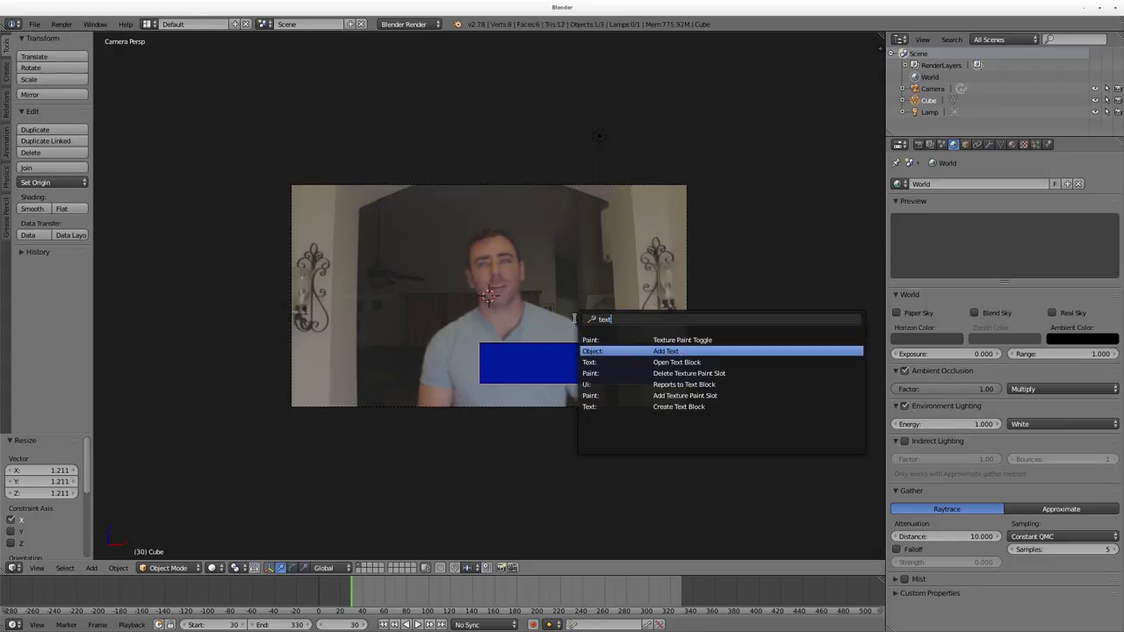
pyautogui.press('Return')
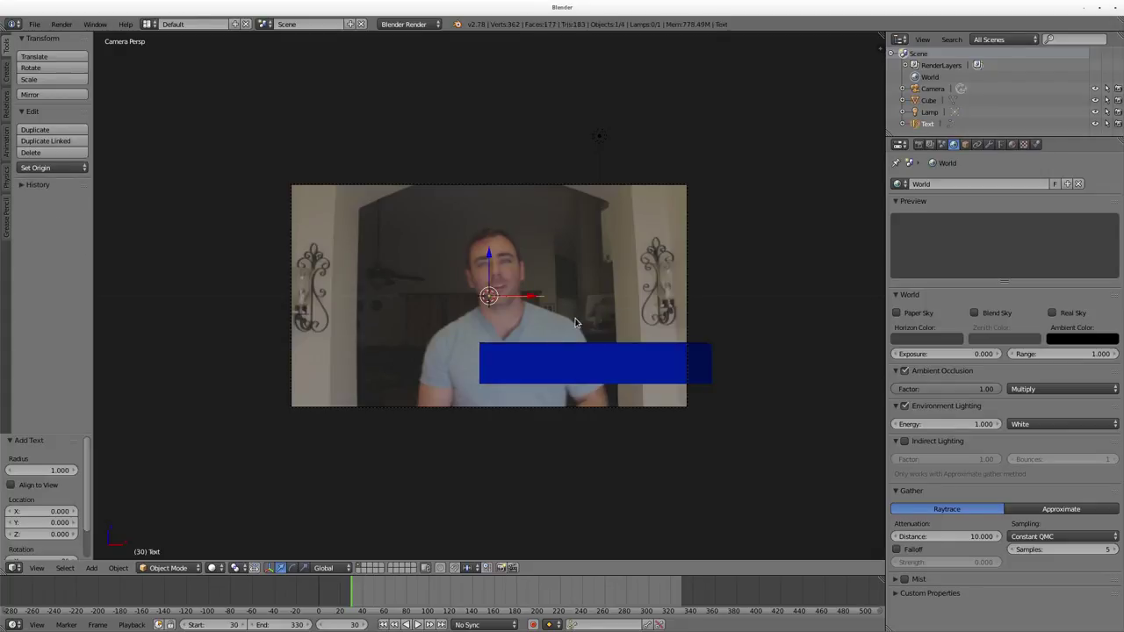
pyautogui.press('r')
pyautogui.press('x')
pyautogui.press('9')
pyautogui.press('0')
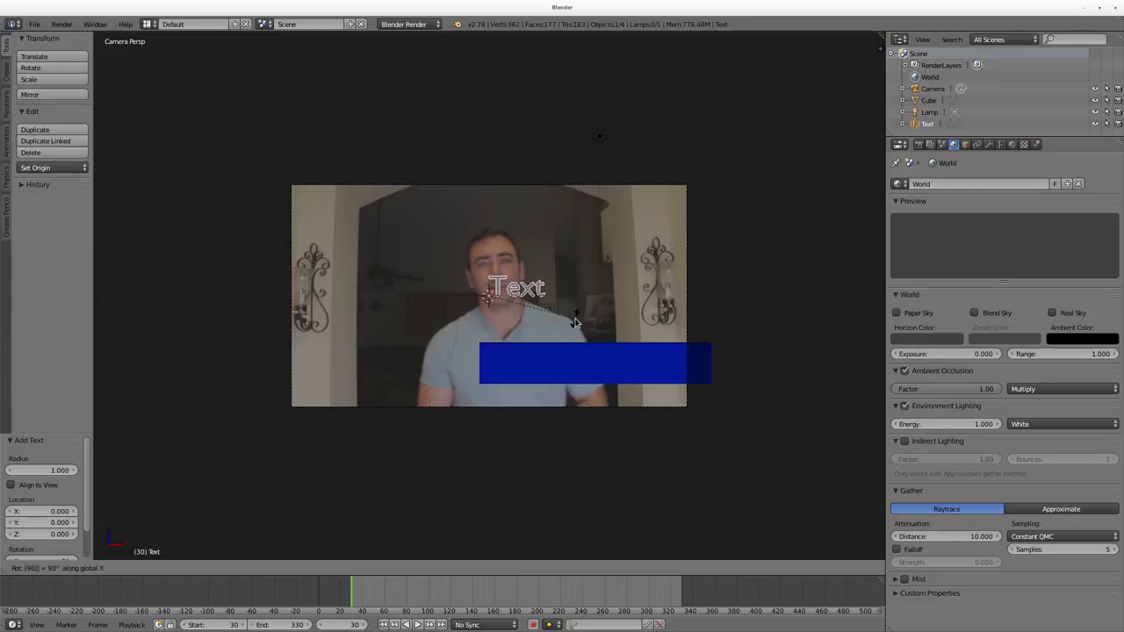
pyautogui.press('Return')
# Step: Replace the text object's default wording with the presenter's full name
pyautogui.press('Tab')
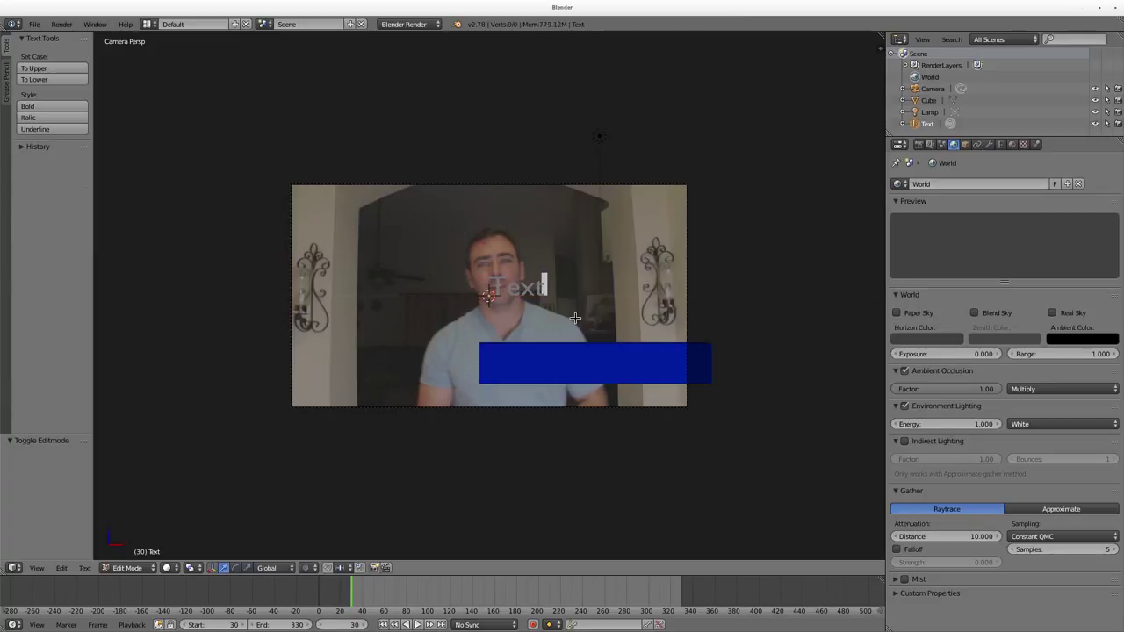
pyautogui.press('BackSpace')
pyautogui.press('BackSpace')
pyautogui.press('BackSpace')
pyautogui.press('BackSpace')
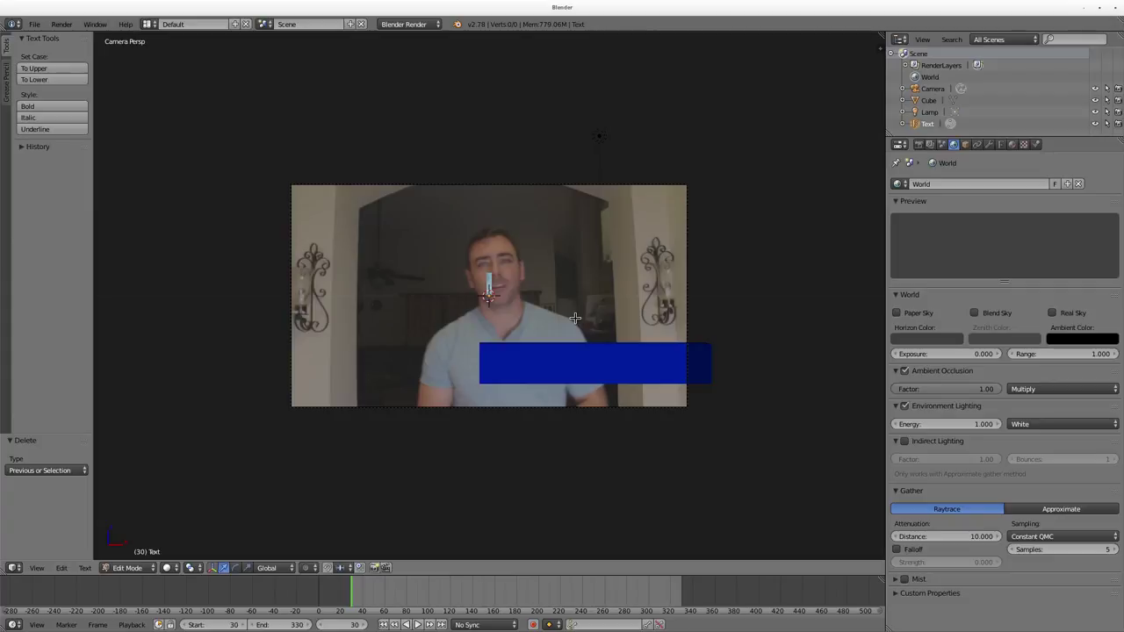
pyautogui.write('rris Occhip')
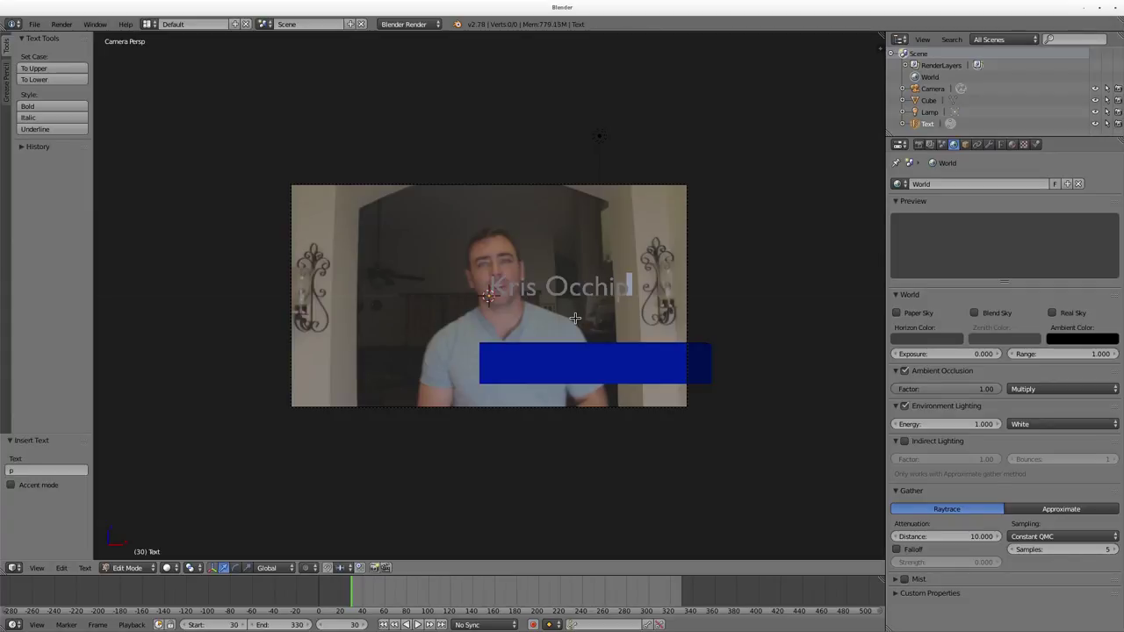
pyautogui.write('inti')
pyautogui.press('Tab')
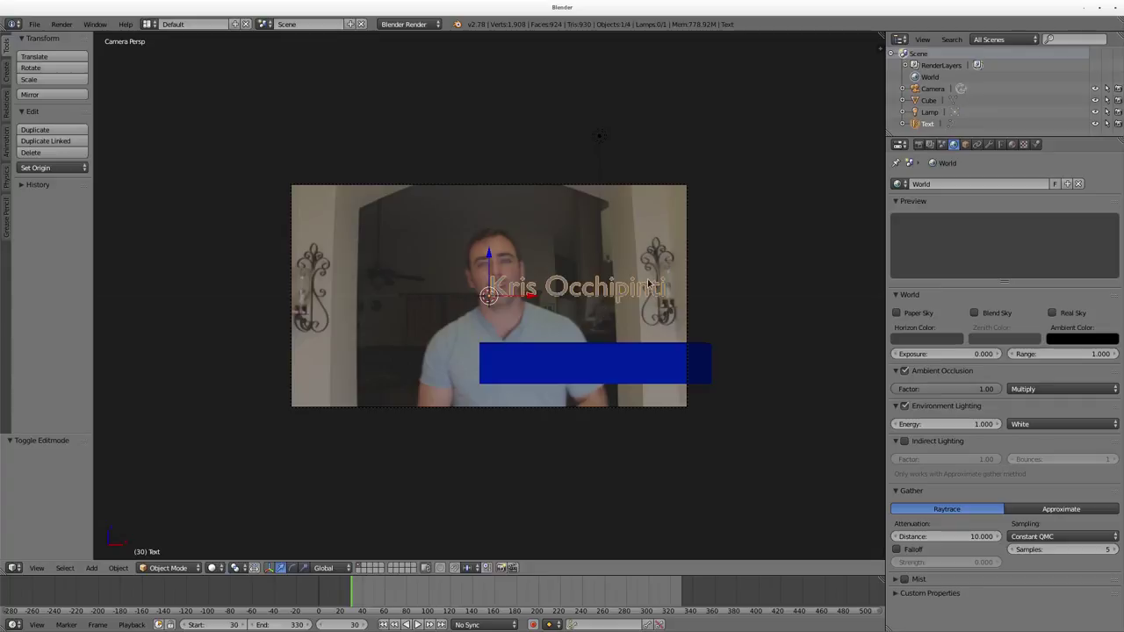
# Step: Open the text object's font settings and view the file browser for the regular font without loading one
pyautogui.click(1000, 144)
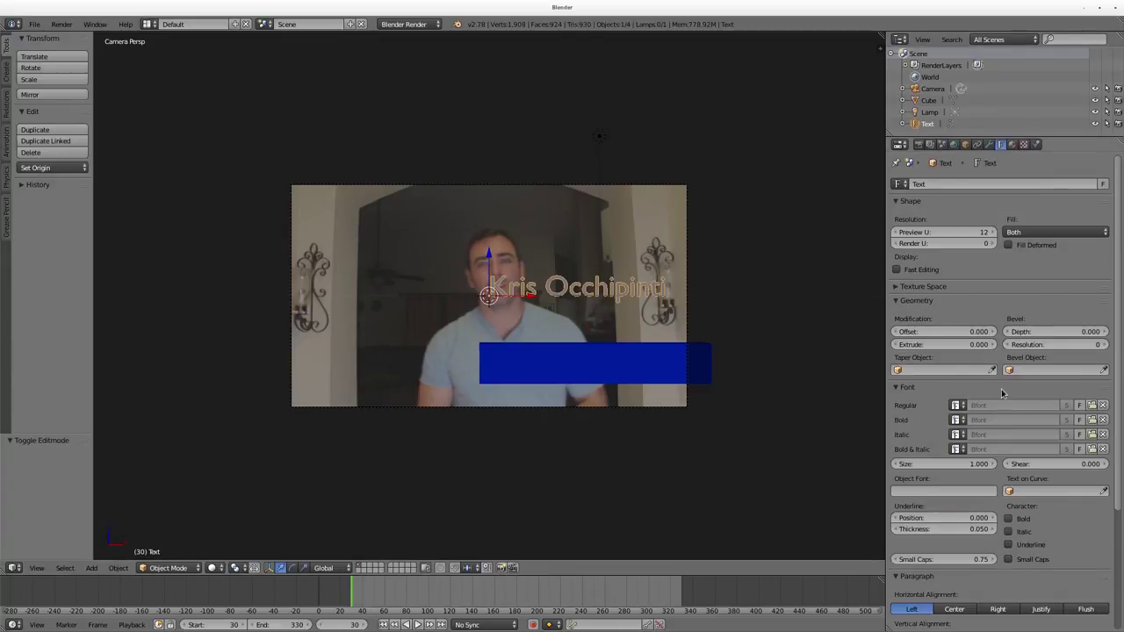
pyautogui.click(1091, 404)
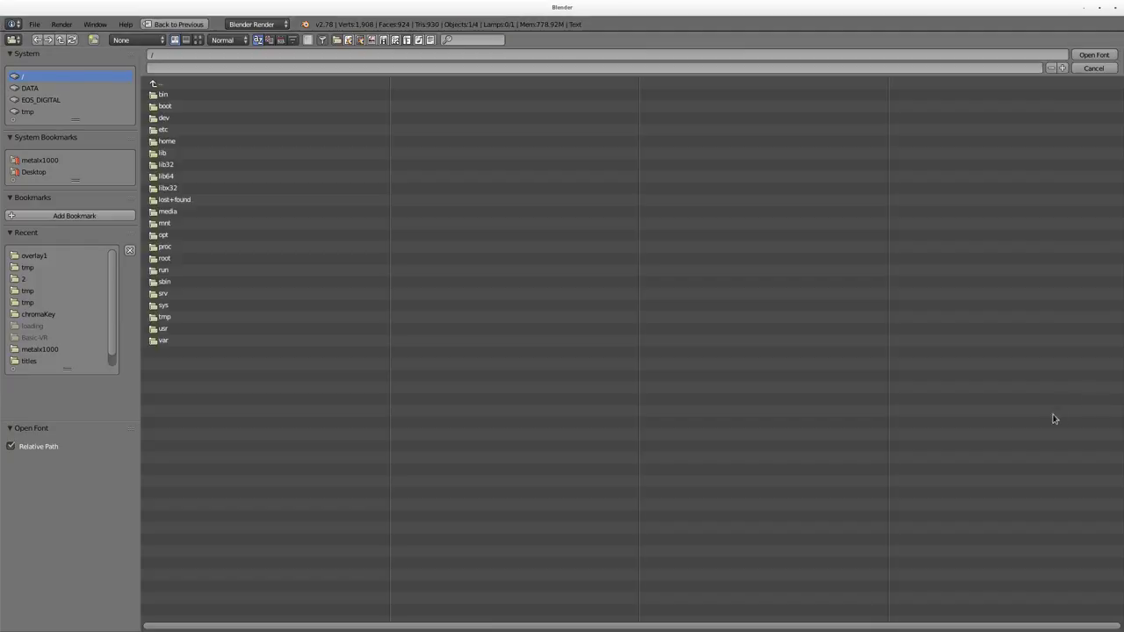
pyautogui.click(1093, 69)
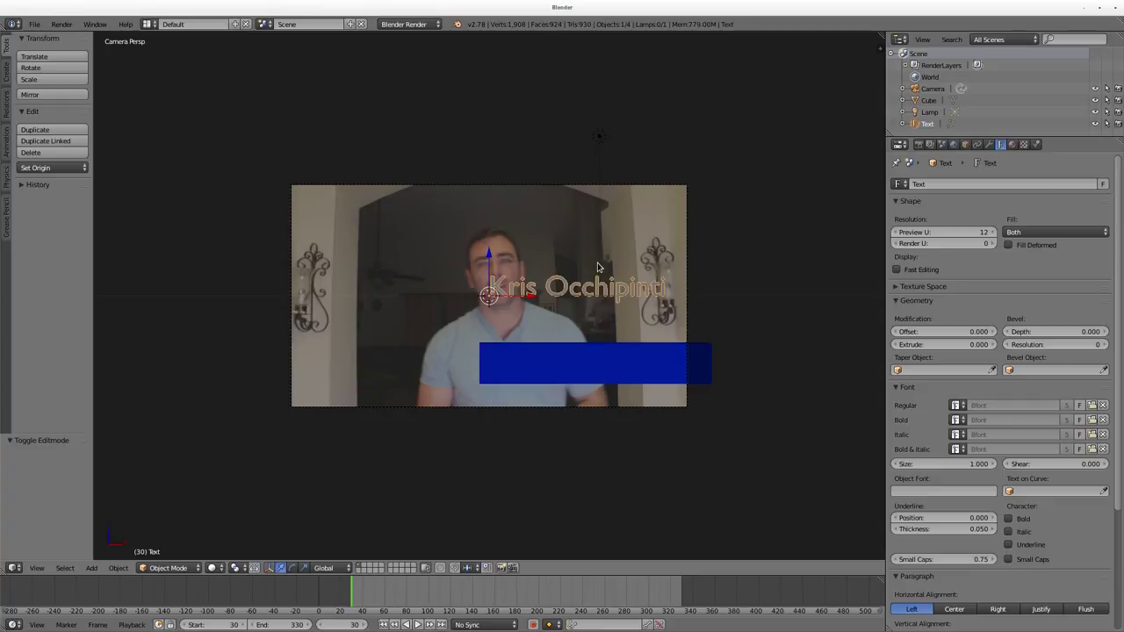
# Step: Move the name text about -0.22 along Y and -2.45 along Z, just in front of the blue bar, and test-render the frame
pyautogui.press('KP_3')
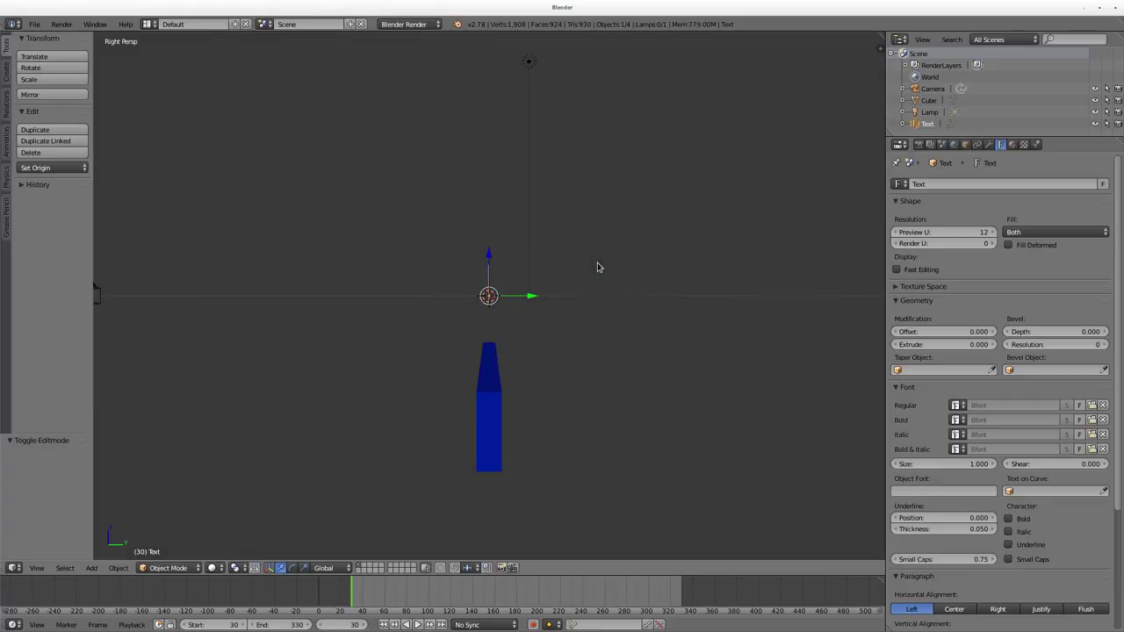
pyautogui.press('KP_5')
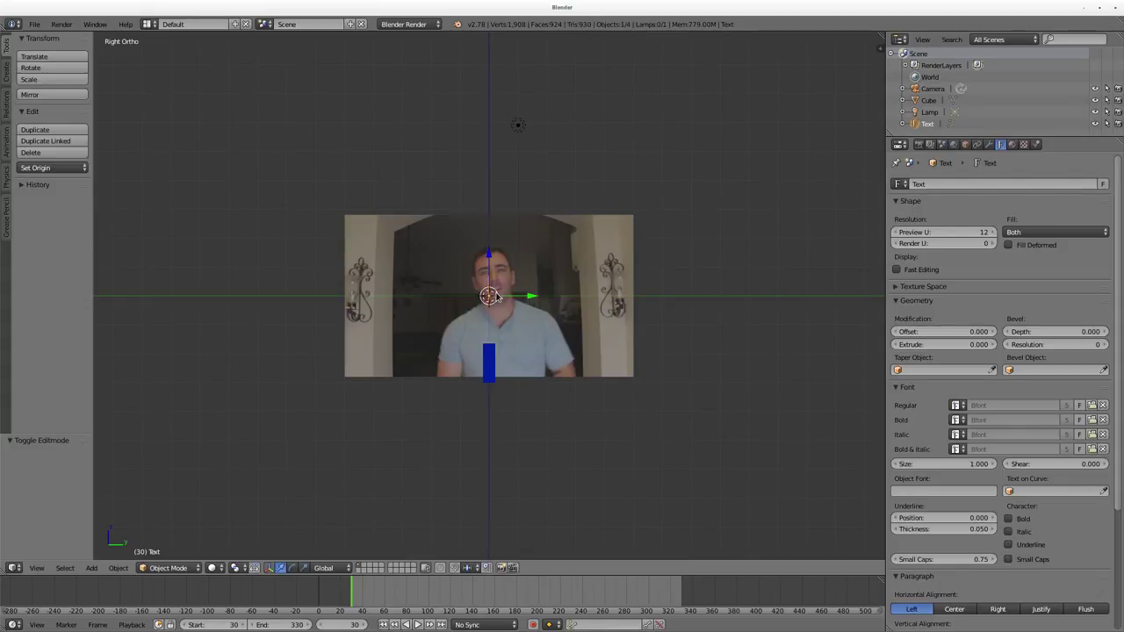
pyautogui.press('g')
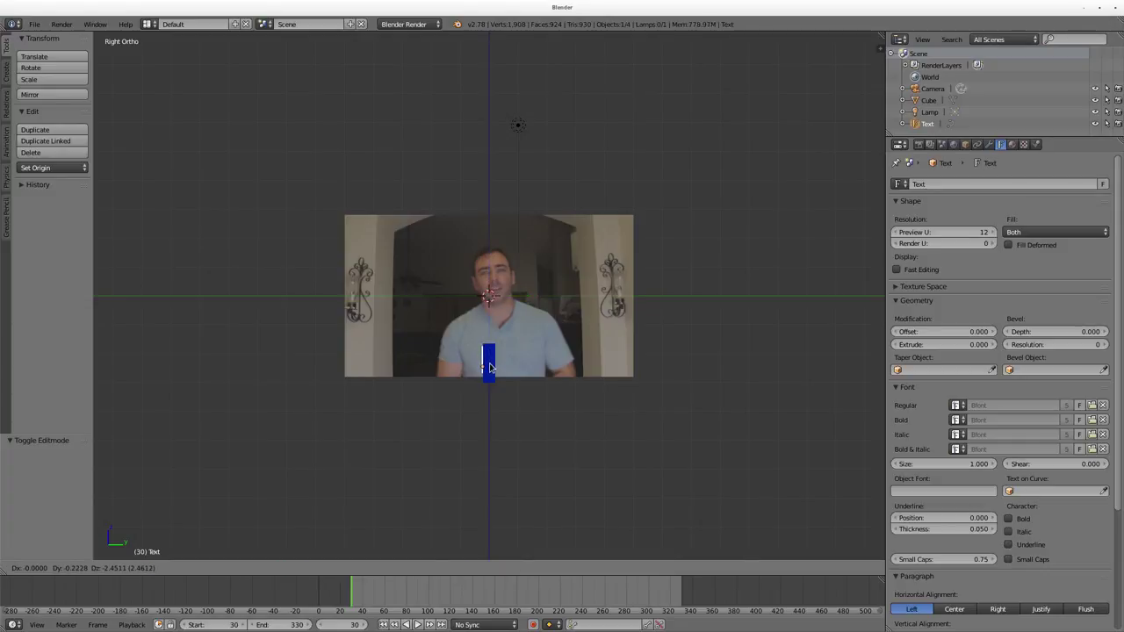
pyautogui.click(489, 367)
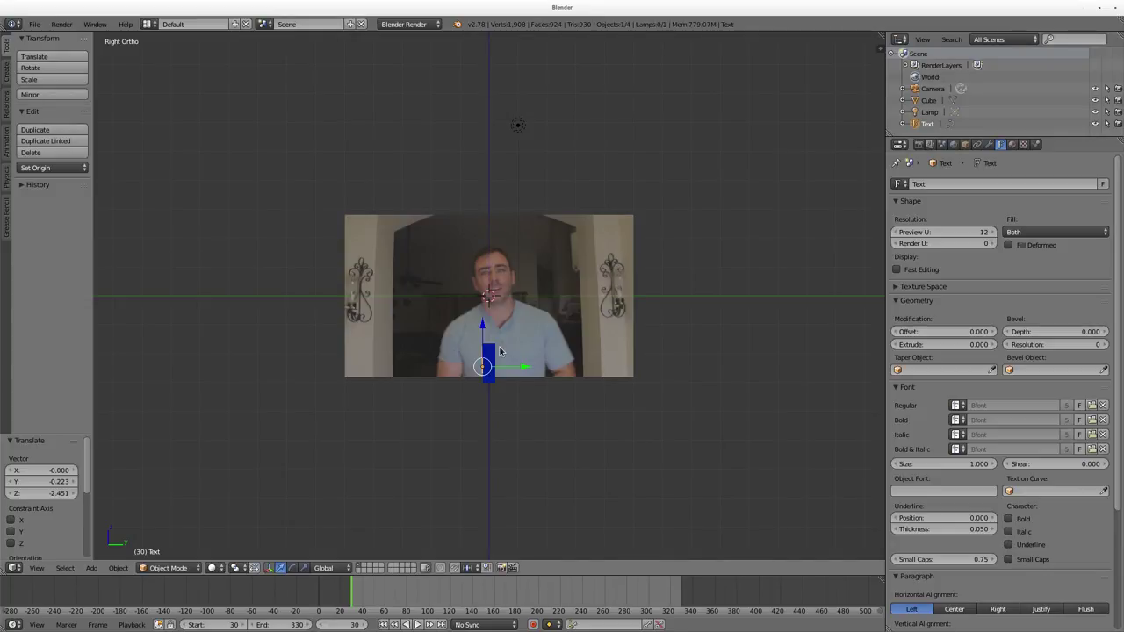
pyautogui.press('KP_0')
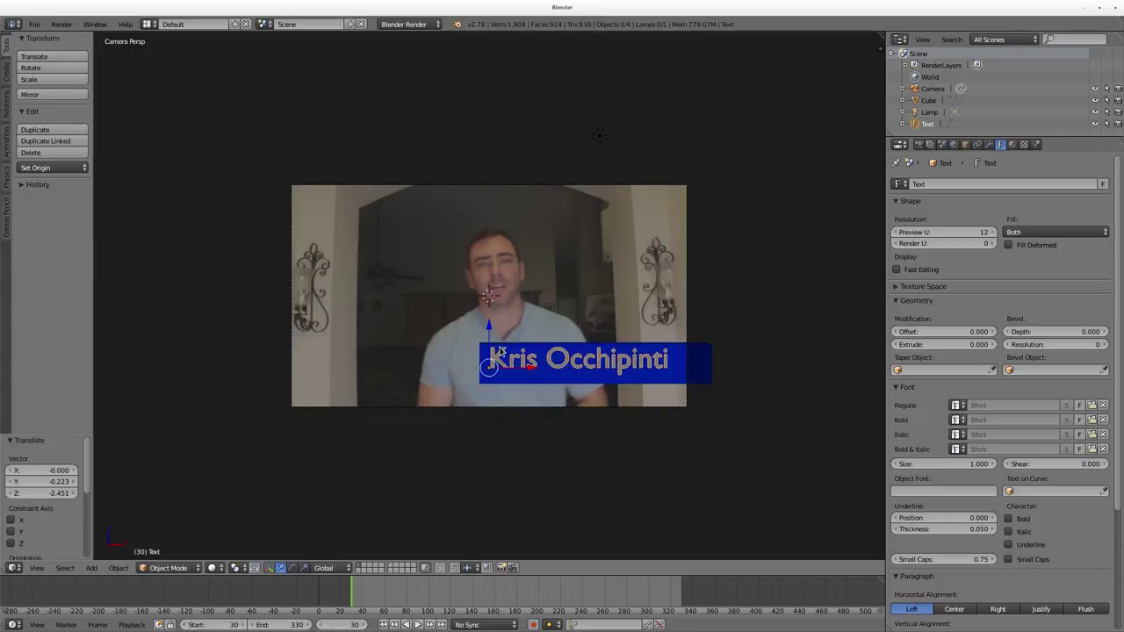
pyautogui.press('F12')
pyautogui.press('Escape')
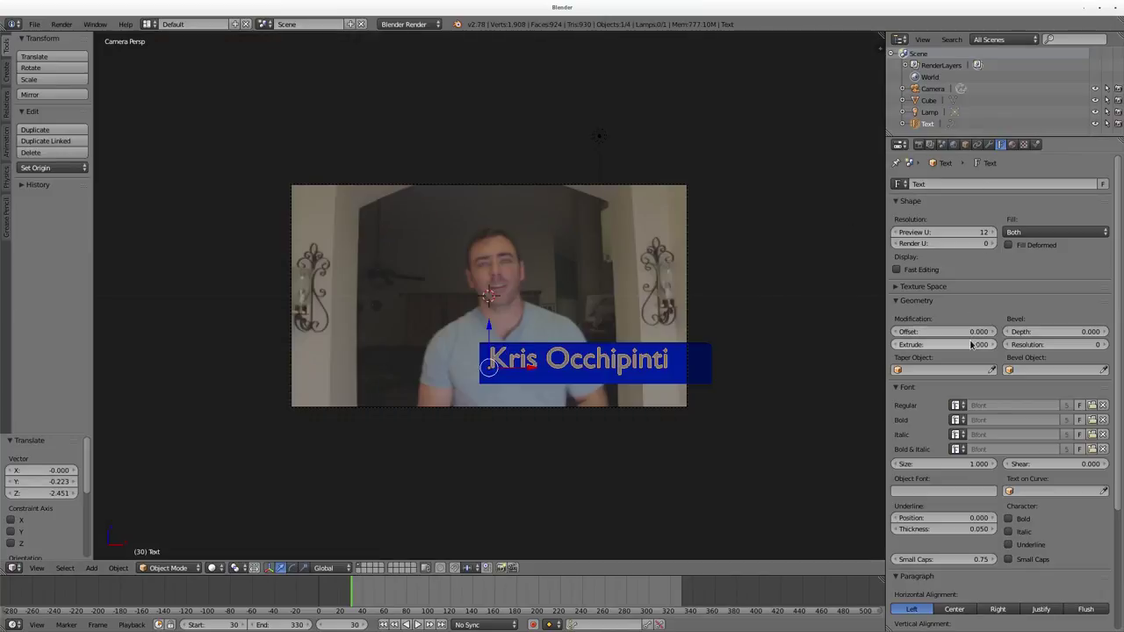
# Step: Extrude the name text by about 0.158 and test-render the frame
pyautogui.moveTo(971, 345); pyautogui.dragTo(998, 345)
pyautogui.press('F12')
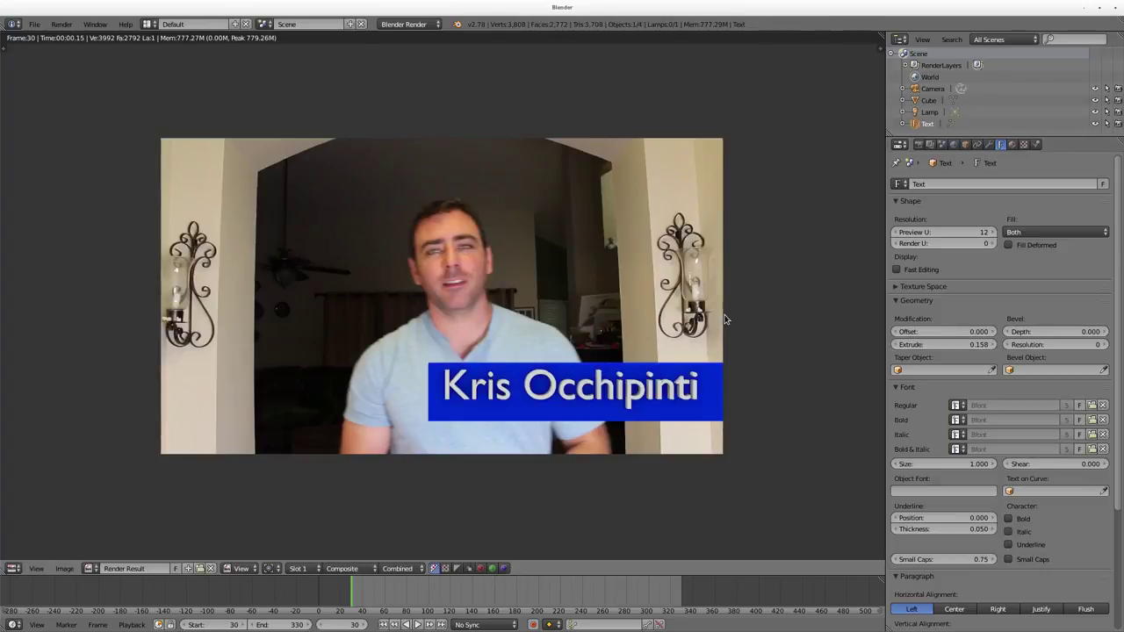
pyautogui.press('Escape')
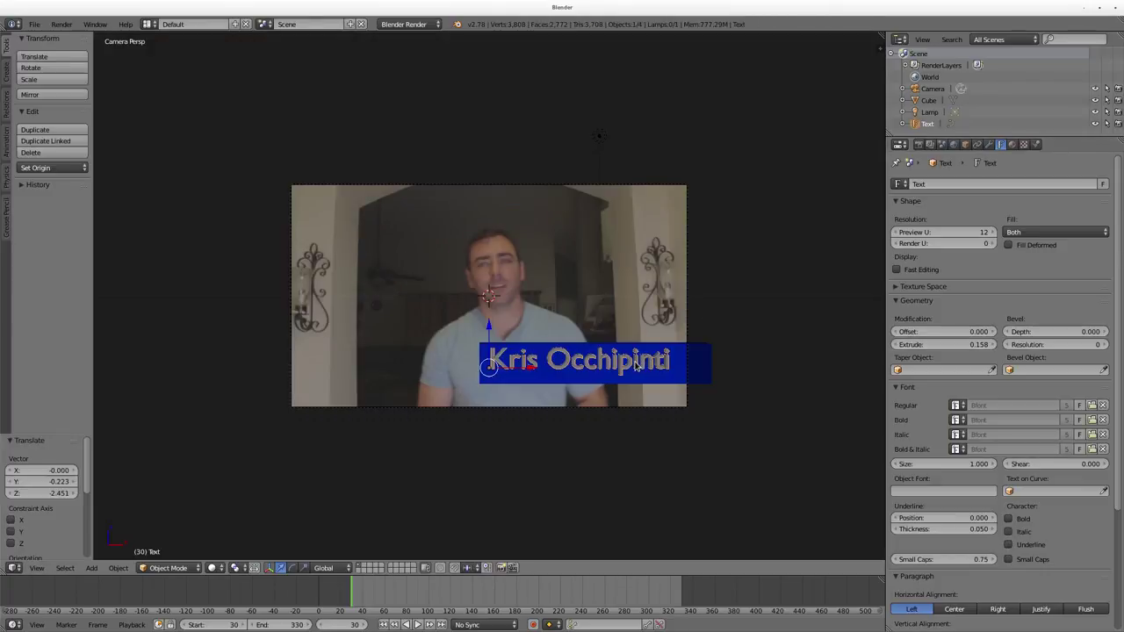
# Step: Move the name text about 0.04 along X and -0.14 along Z to centre it on the bar, and re-render
pyautogui.press('g')
pyautogui.click(636, 372)
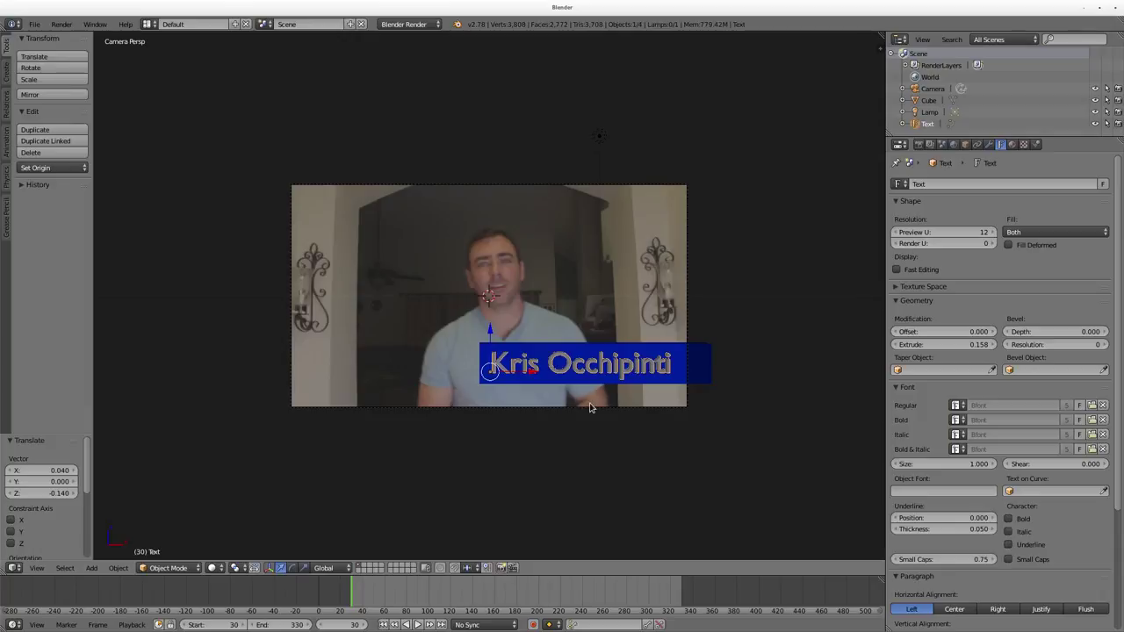
pyautogui.press('F12')
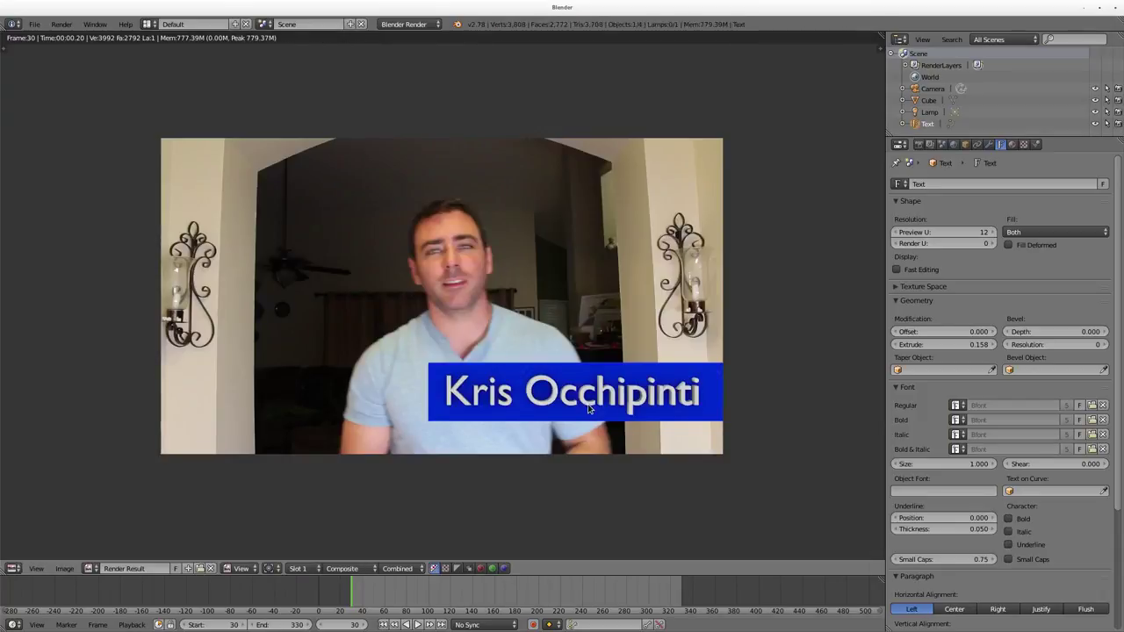
# Step: Duplicate the blue bar and offset the copy about -0.61 along X and -0.55 along Z
pyautogui.press('Escape')
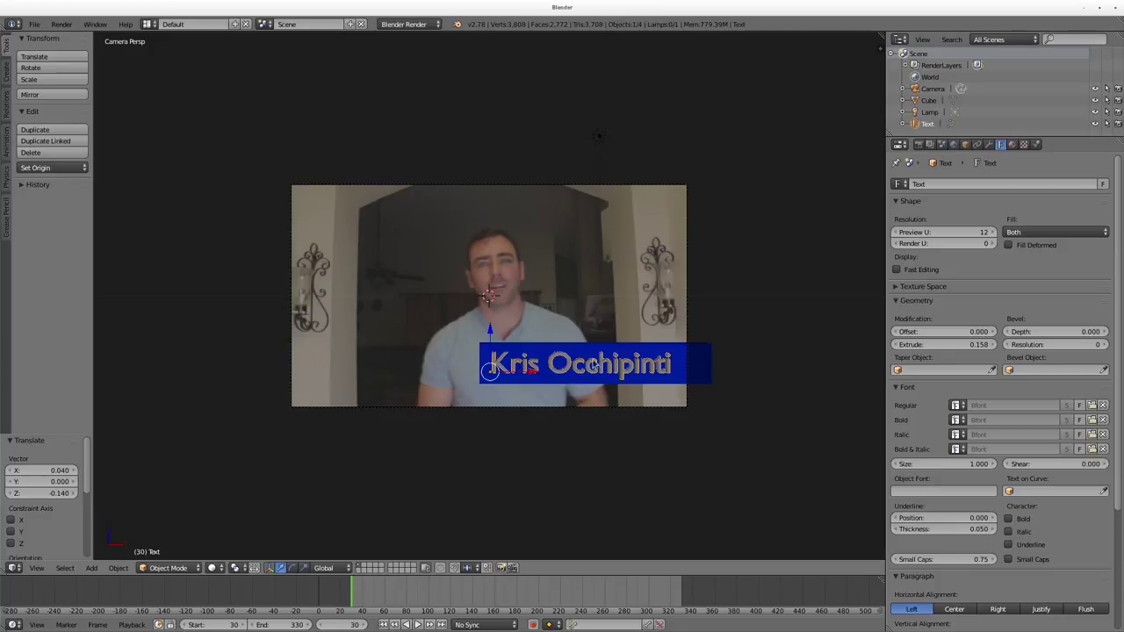
pyautogui.rightClick(595, 352)
pyautogui.hotkey('shift', 'd')
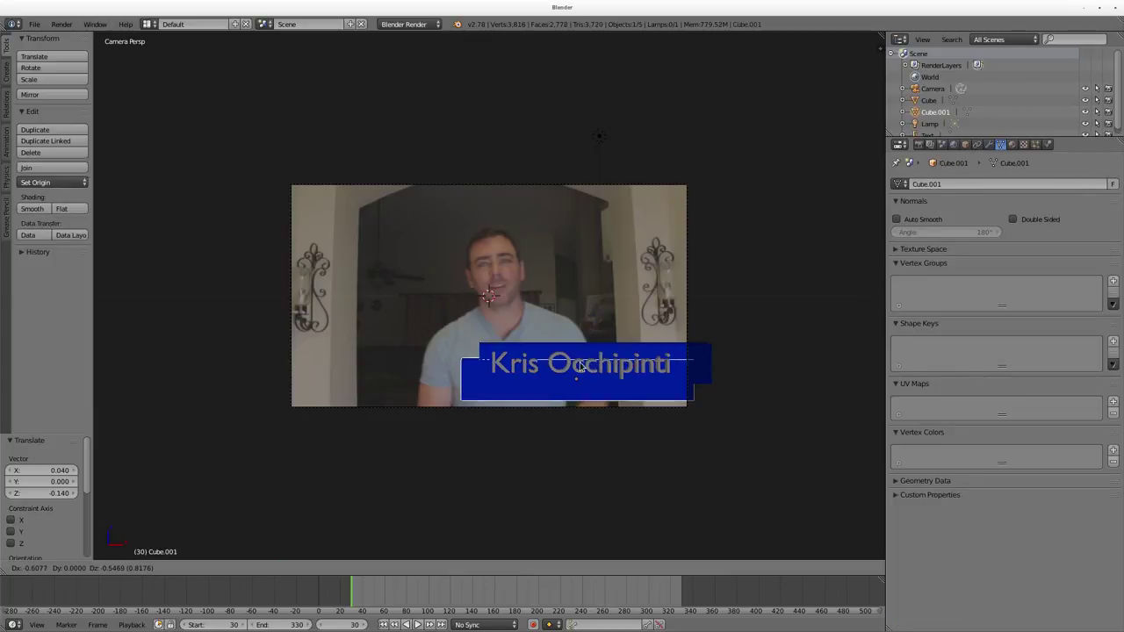
pyautogui.click(580, 366)
# Step: Make the duplicate bar's material a separate copy and set its diffuse colour to a pale pink
pyautogui.click(1011, 144)
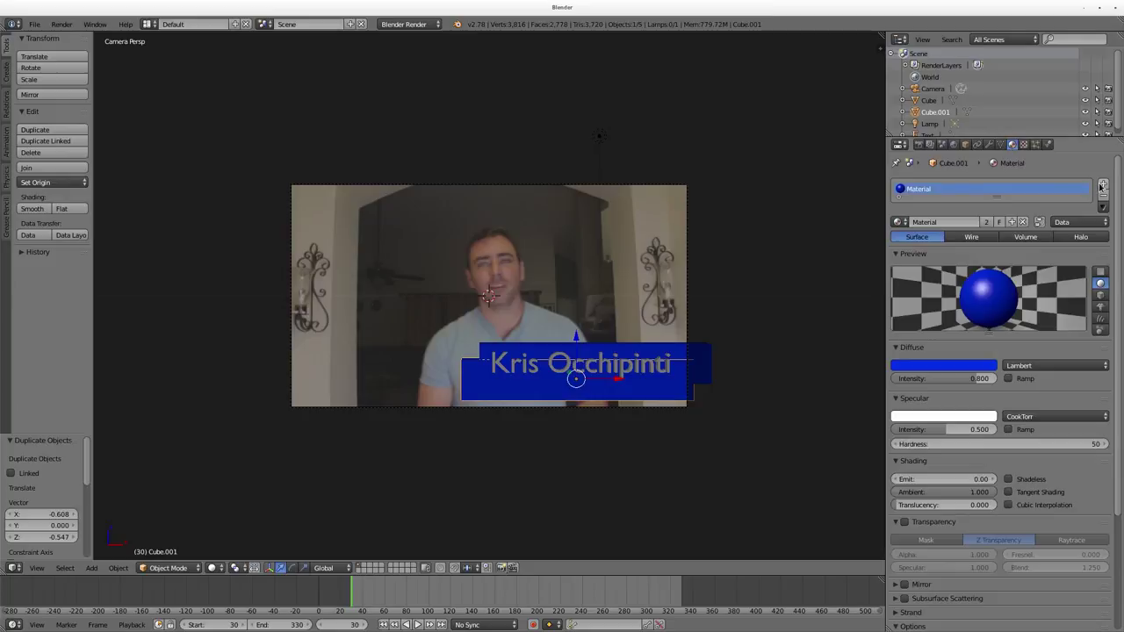
pyautogui.click(1012, 221)
pyautogui.click(960, 365)
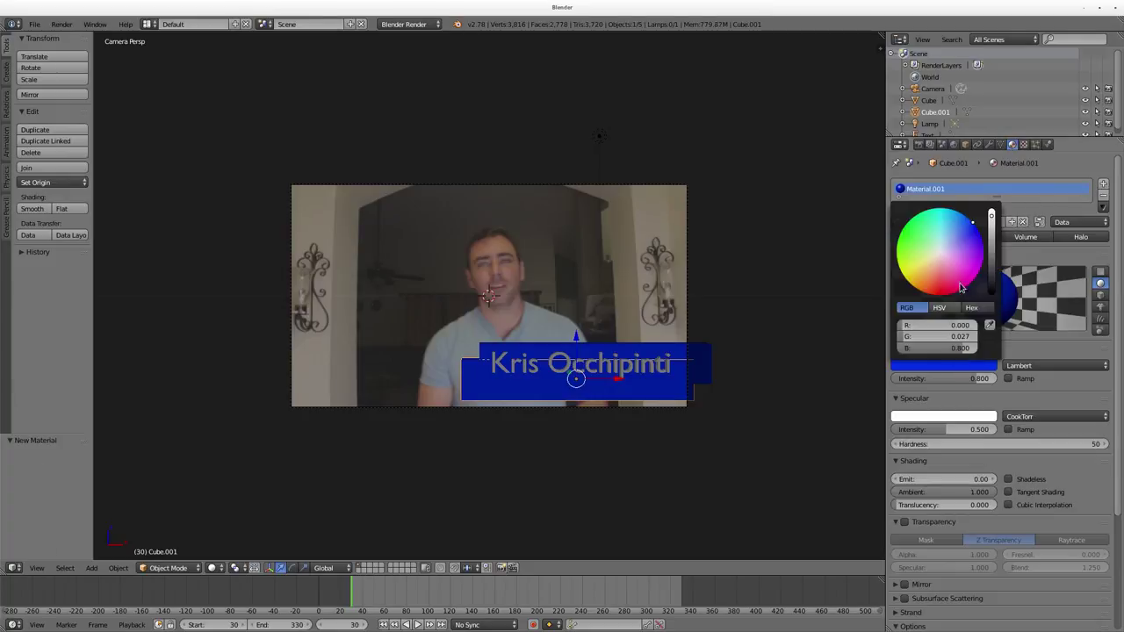
pyautogui.moveTo(963, 231); pyautogui.dragTo(938, 257)
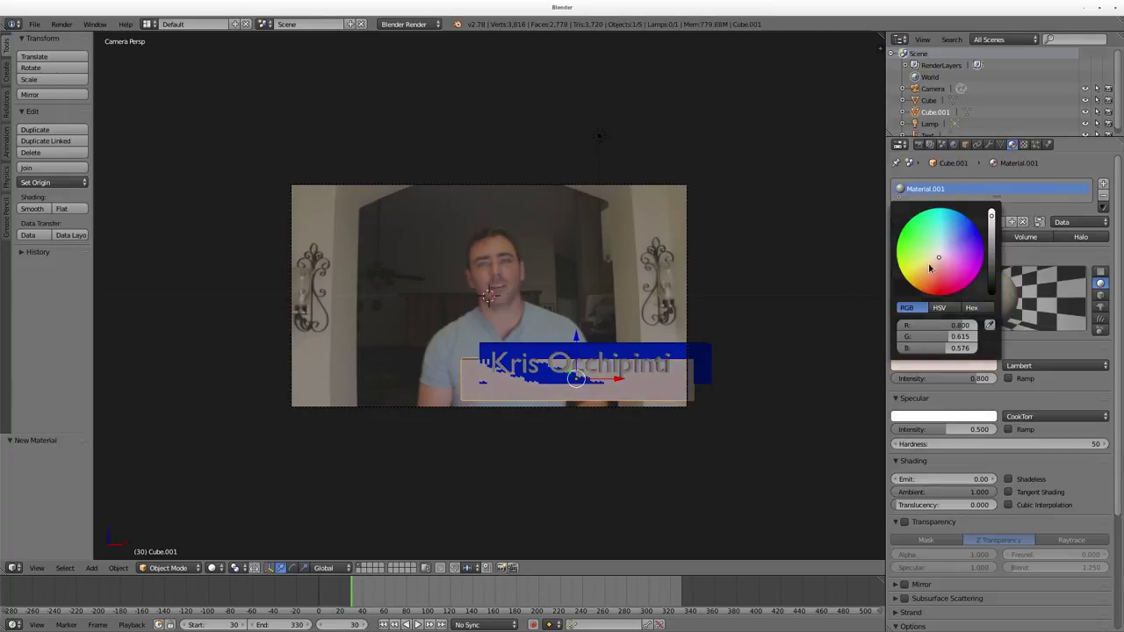
# Step: Move the pale bar about 0.2 along Y and 0.43 along Z, test-render, and shift it about 0.35 along X and -0.19 along Z
pyautogui.press('KP_3')
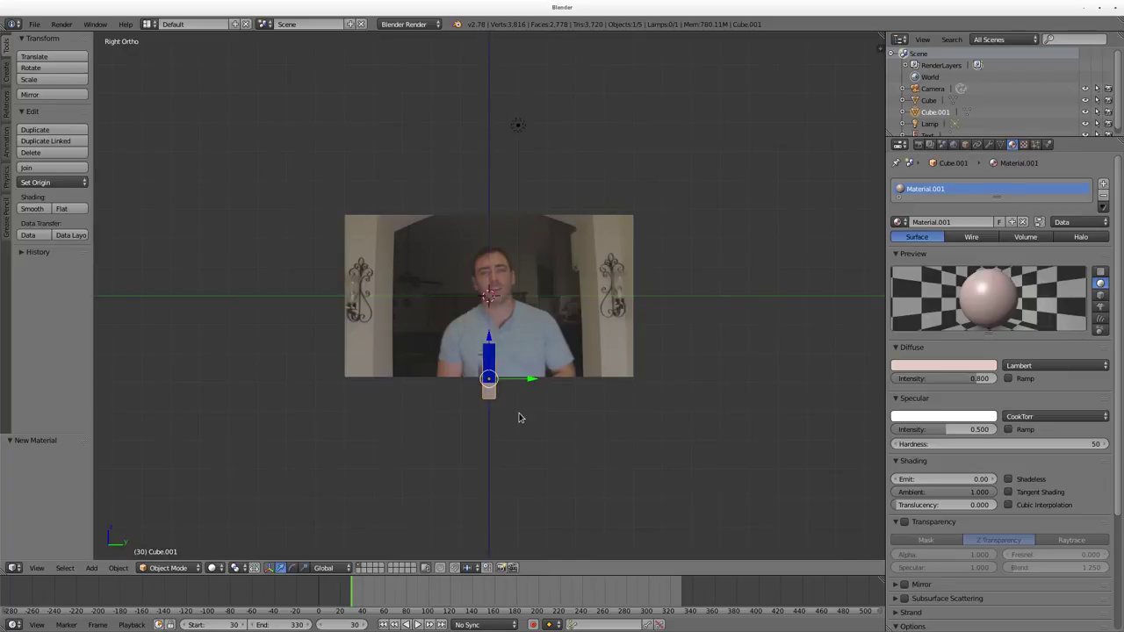
pyautogui.press('g')
pyautogui.click(507, 407)
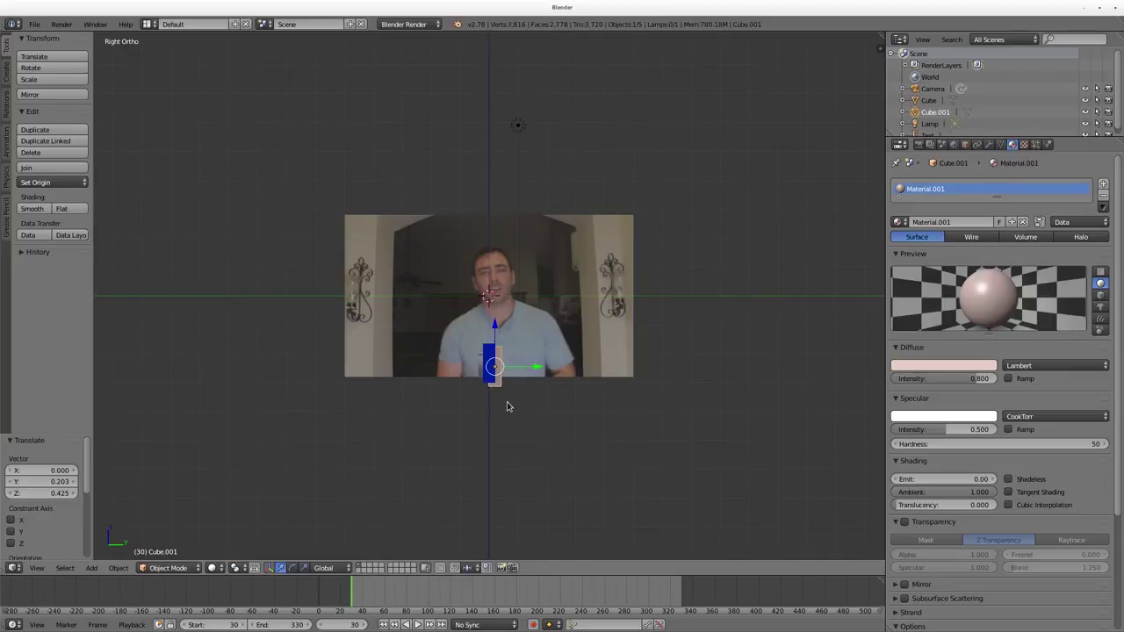
pyautogui.press('KP_0')
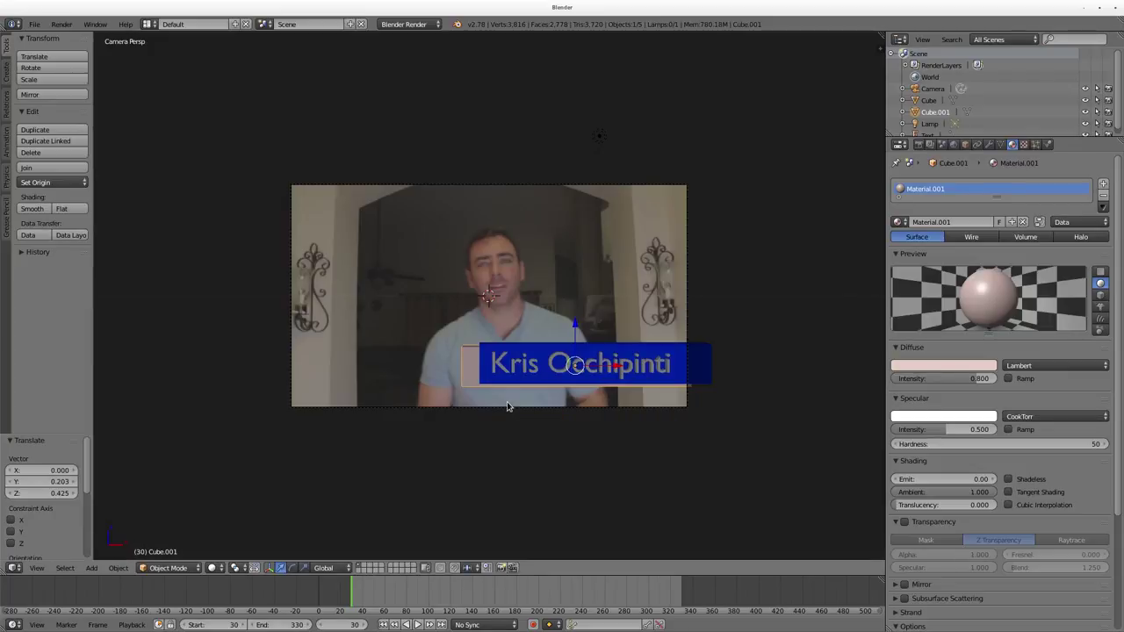
pyautogui.press('F12')
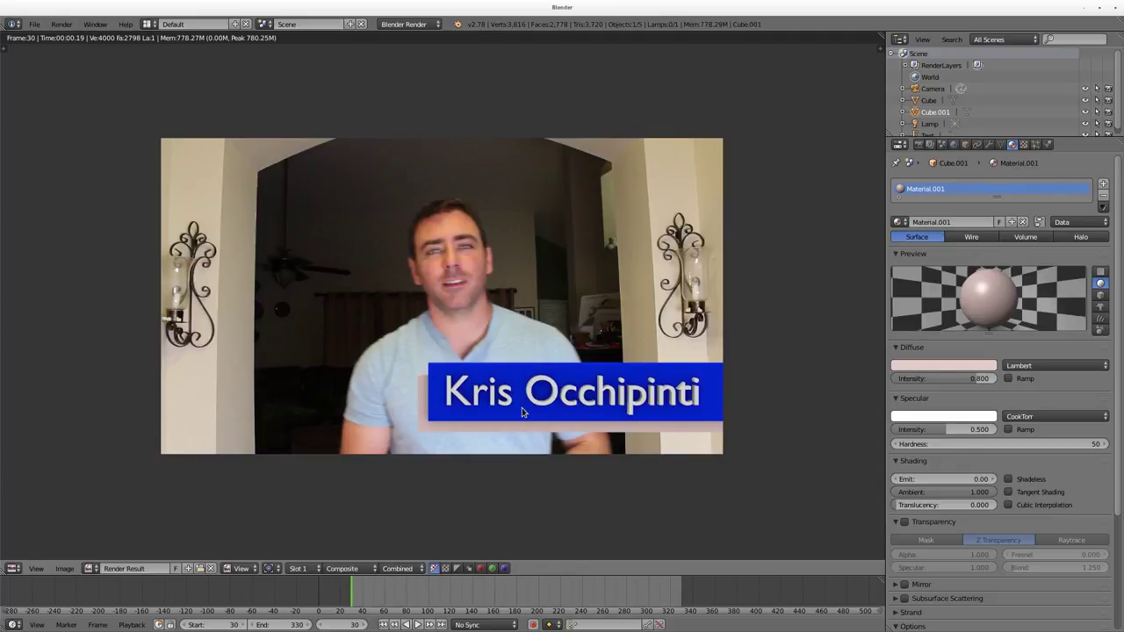
pyautogui.press('Escape')
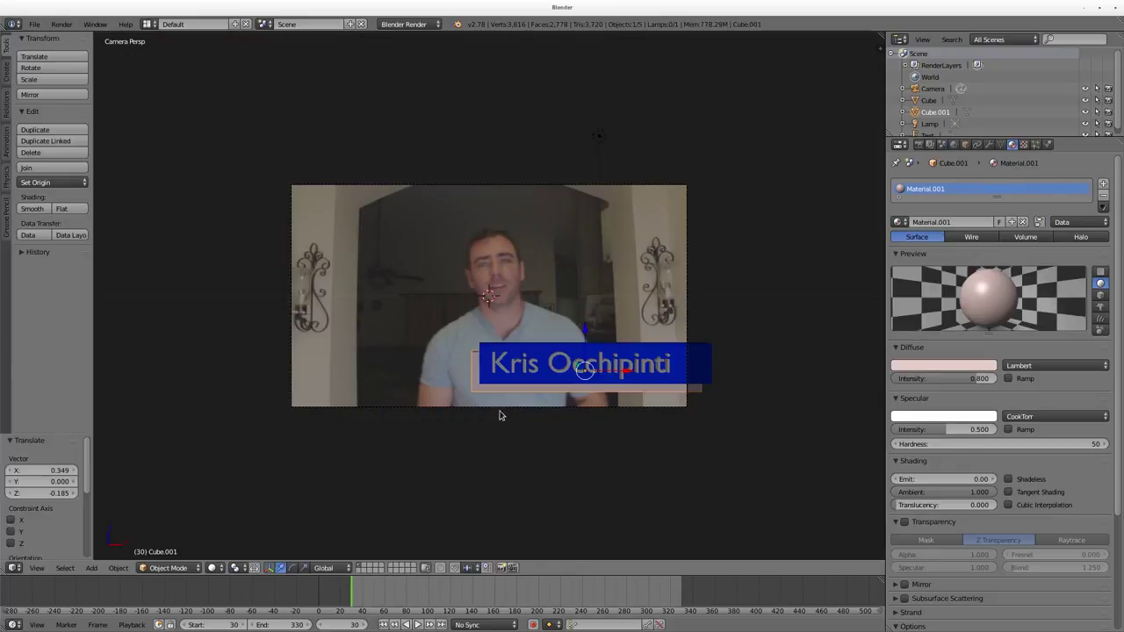
# Step: Parent the pale bar and the name text to the blue bar with the Object option
pyautogui.keyDown('shift'); pyautogui.rightClick(497, 366); pyautogui.keyUp('shift')
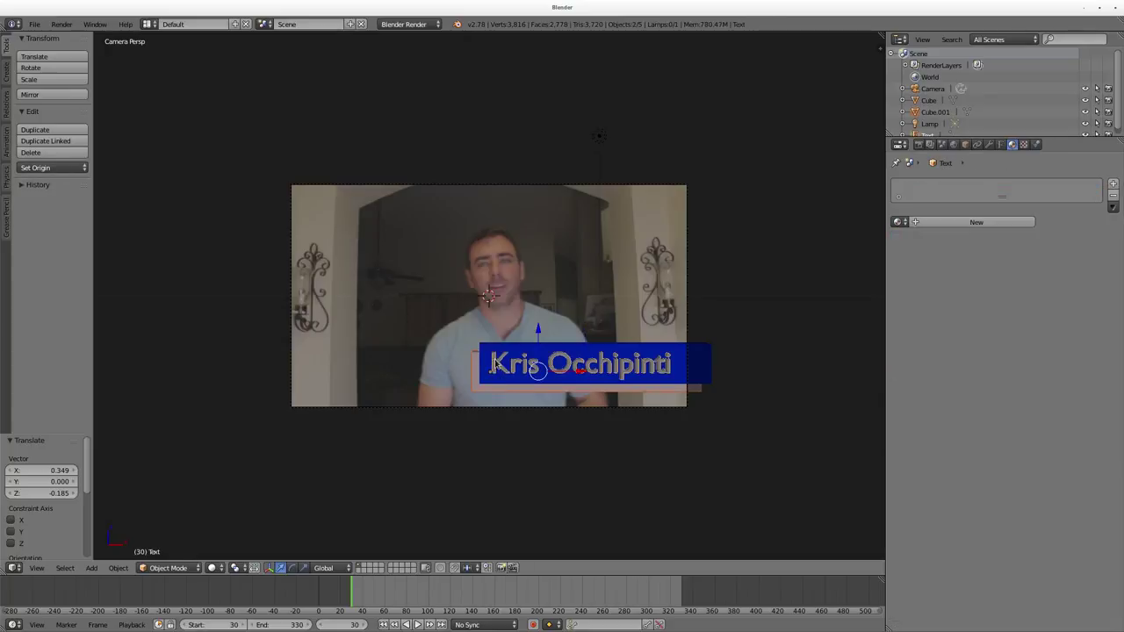
pyautogui.keyDown('shift'); pyautogui.rightClick(499, 367); pyautogui.keyUp('shift')
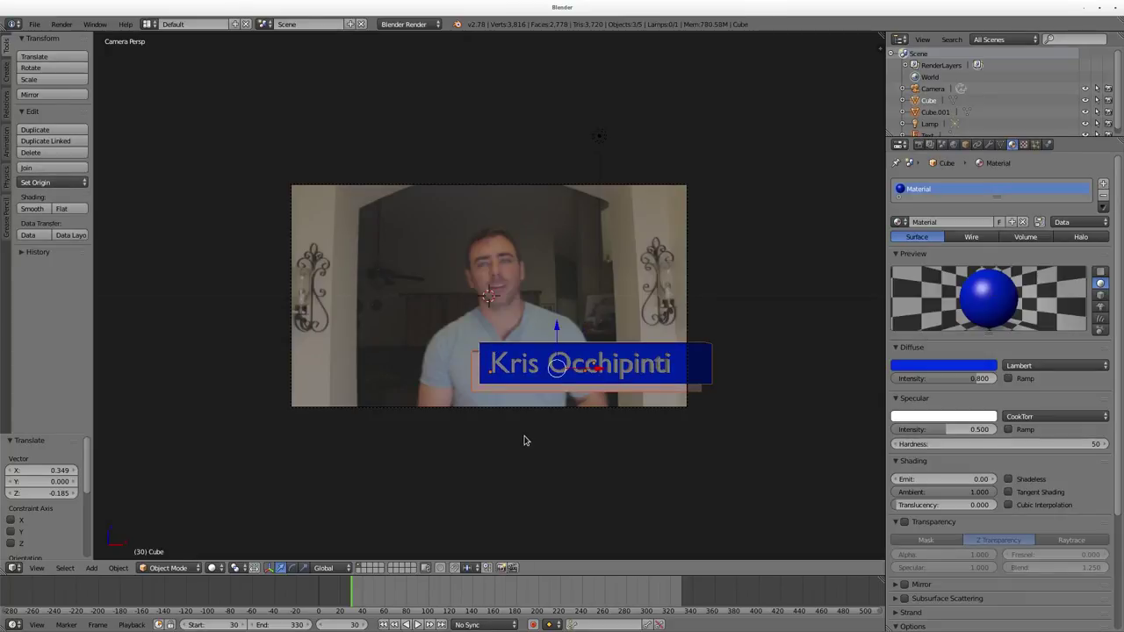
pyautogui.hotkey('ctrl', 'p')
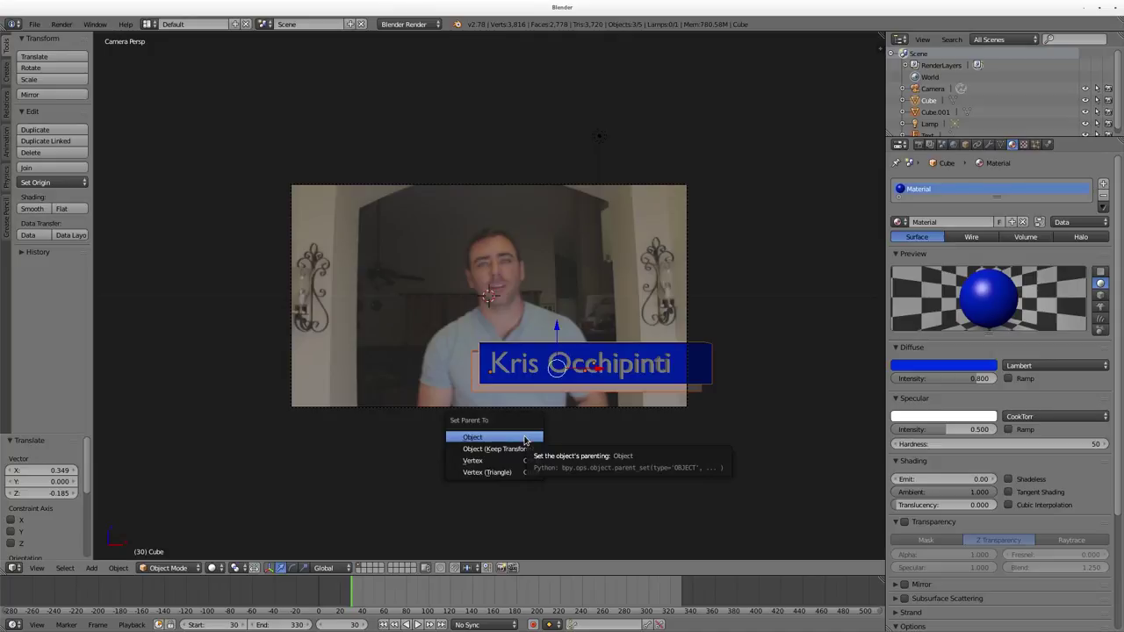
pyautogui.click(487, 438)
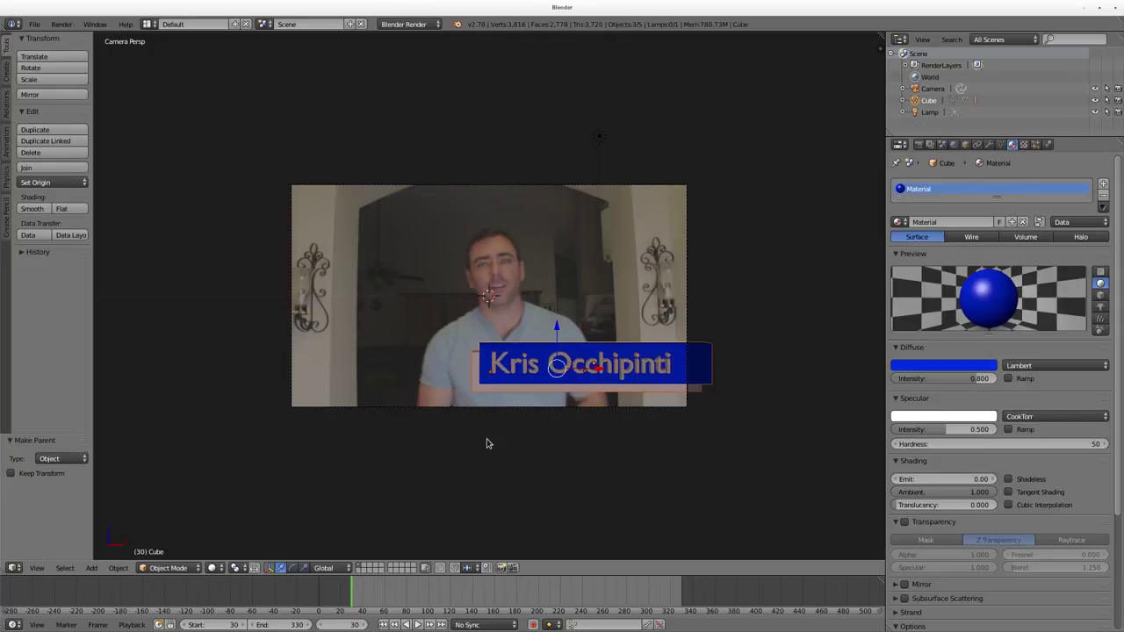
# Step: Try moving the name text, the pale bar and the parent blue bar to check the parenting
pyautogui.rightClick(502, 370)
pyautogui.rightClick(502, 371)
pyautogui.rightClick(501, 371)
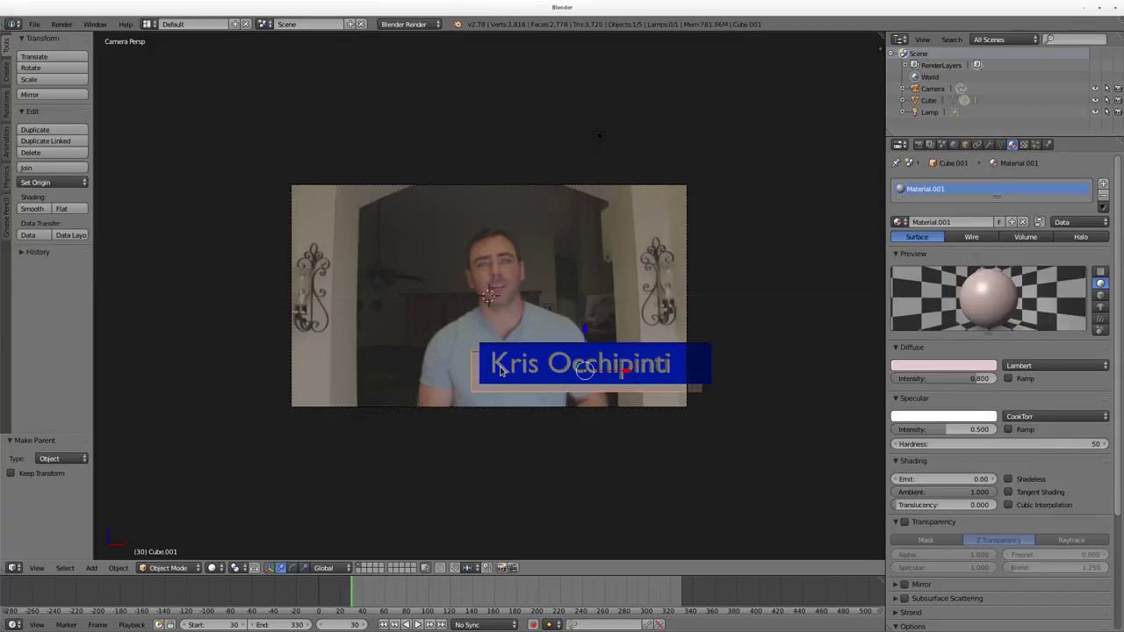
pyautogui.rightClick(501, 370)
pyautogui.press('g')
pyautogui.click(481, 384)
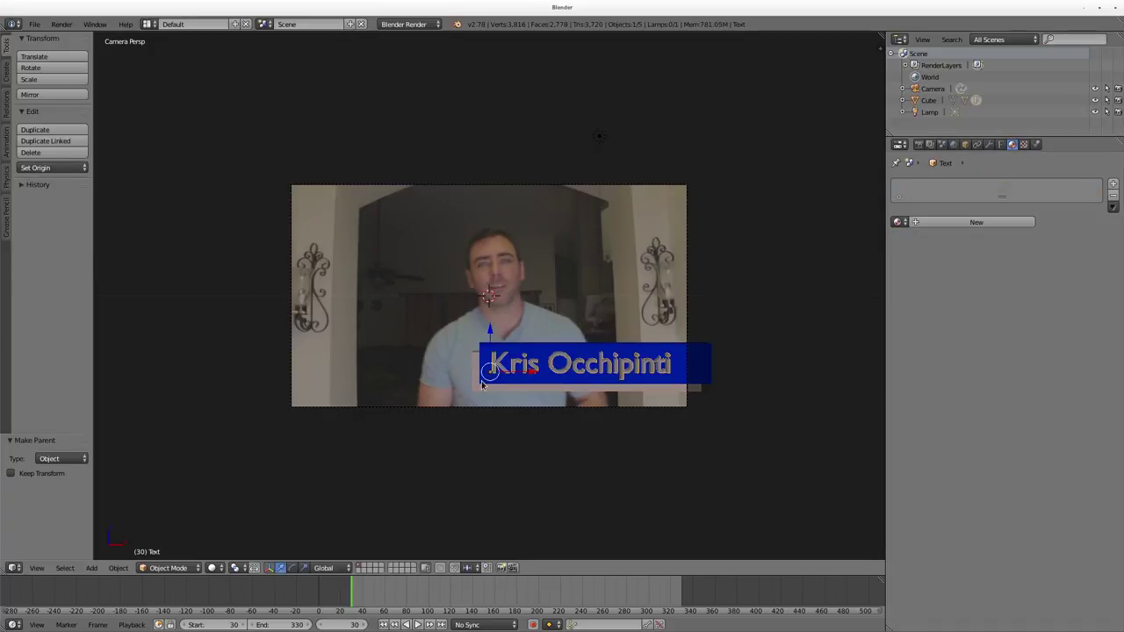
pyautogui.rightClick(482, 390)
pyautogui.press('g')
pyautogui.rightClick(446, 416)
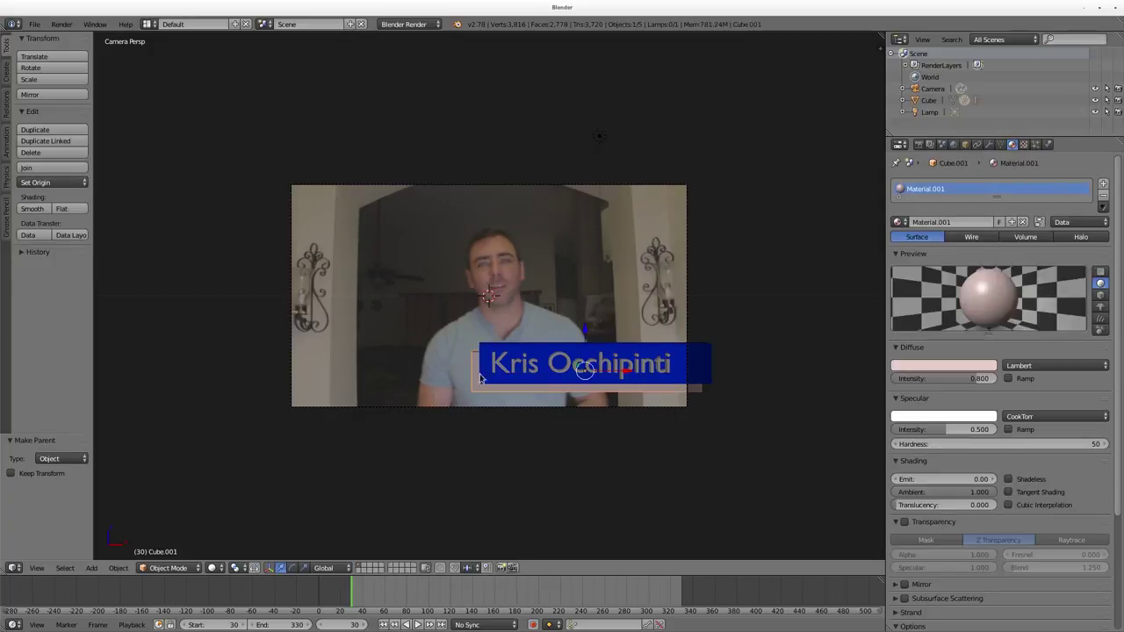
pyautogui.rightClick(521, 347)
pyautogui.press('g')
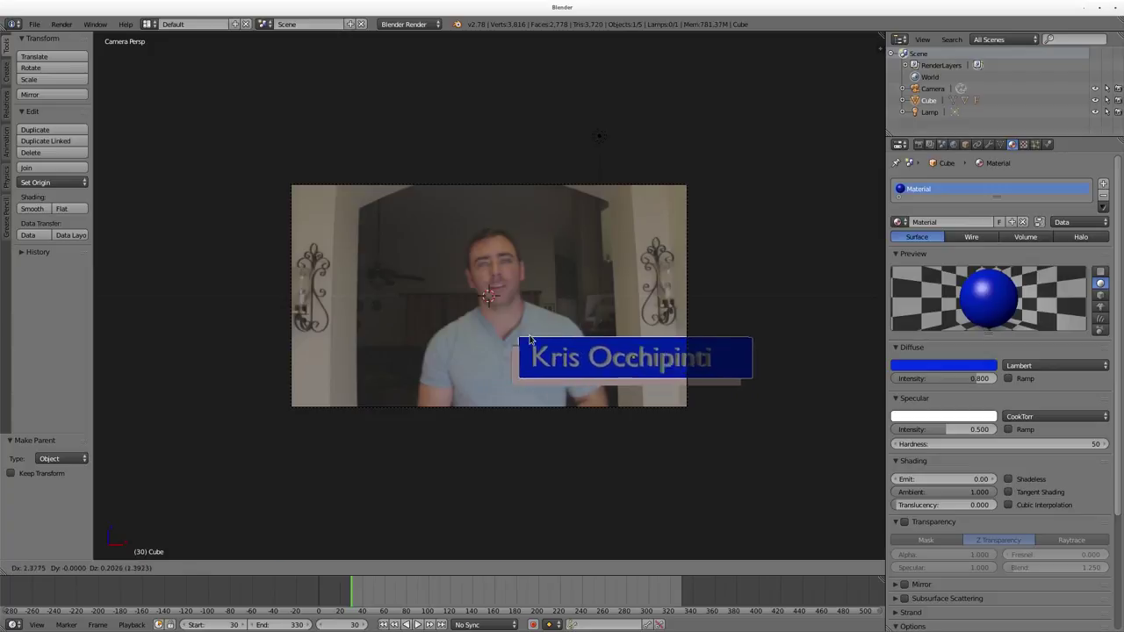
pyautogui.click(537, 354)
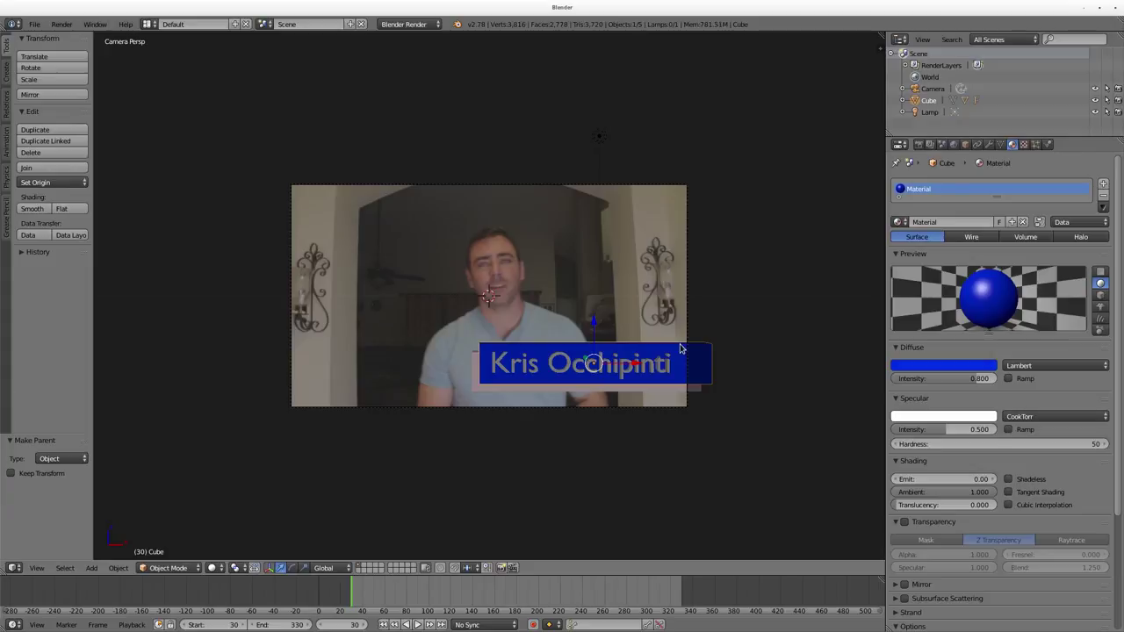
pyautogui.rightClick(541, 377)
pyautogui.rightClick(516, 386)
# Step: Insert a Location keyframe for the blue bar at frame 60 in its on-screen position
pyautogui.click(384, 594)
pyautogui.press('i')
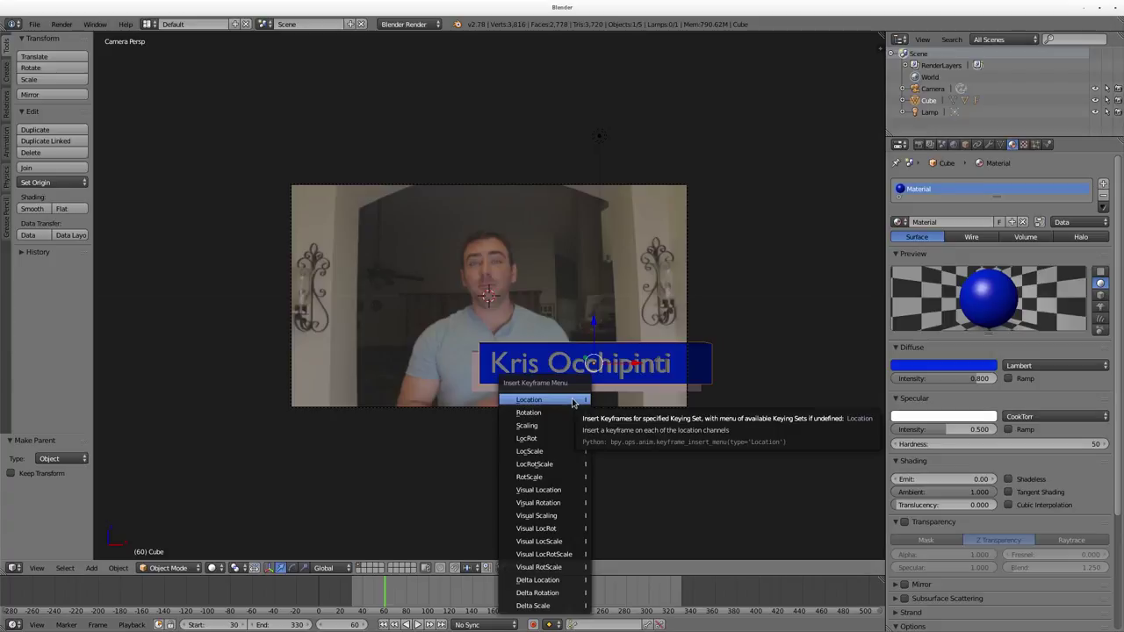
pyautogui.click(574, 402)
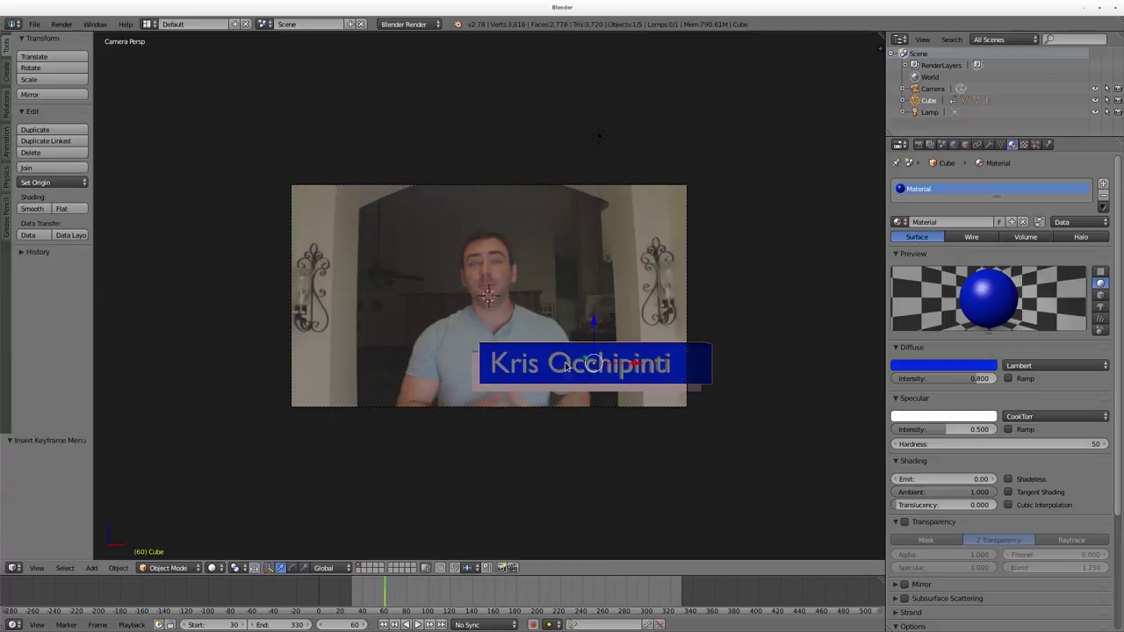
# Step: At frame 31, move the blue bar about 8.59 along X out of the camera view, insert a Location keyframe, and preview the animation
pyautogui.click(351, 599)
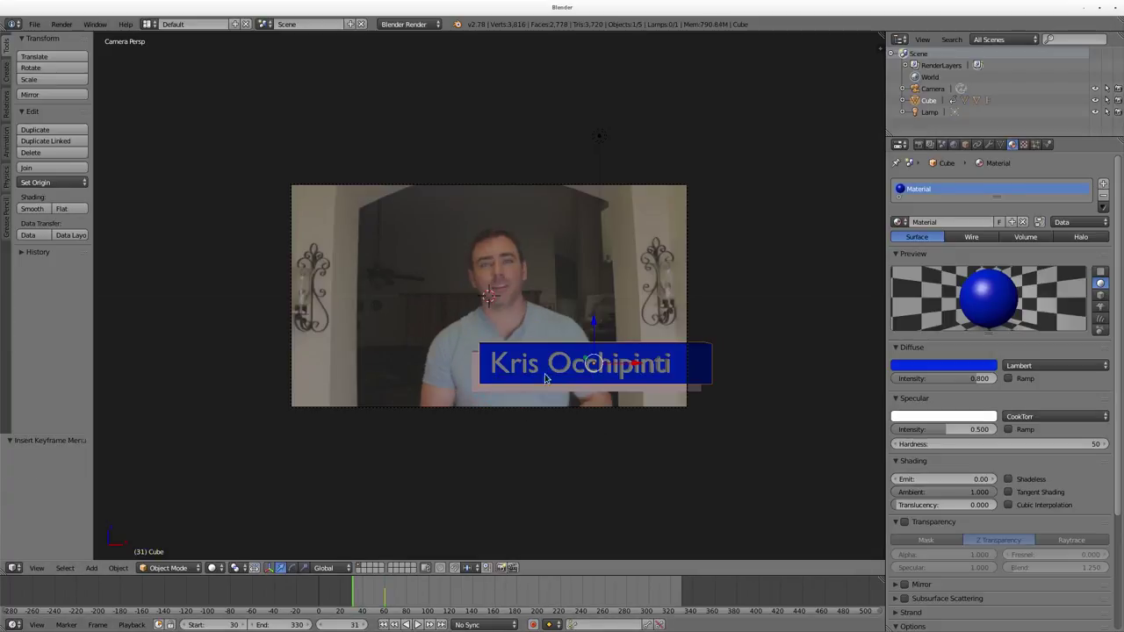
pyautogui.press('g')
pyautogui.press('x')
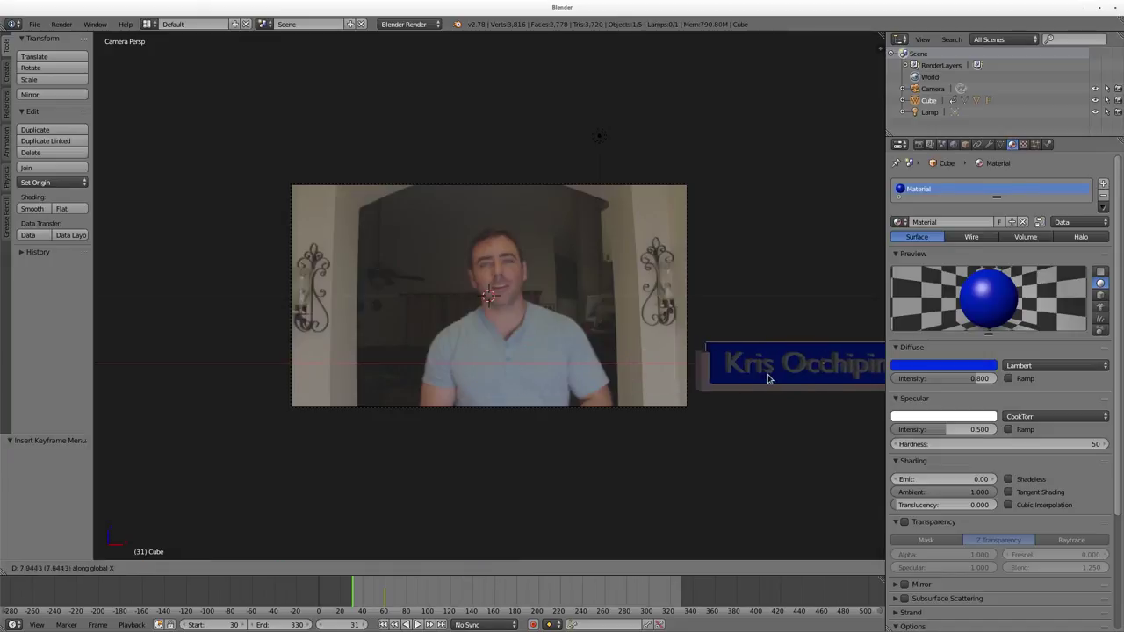
pyautogui.click(781, 381)
pyautogui.press('i')
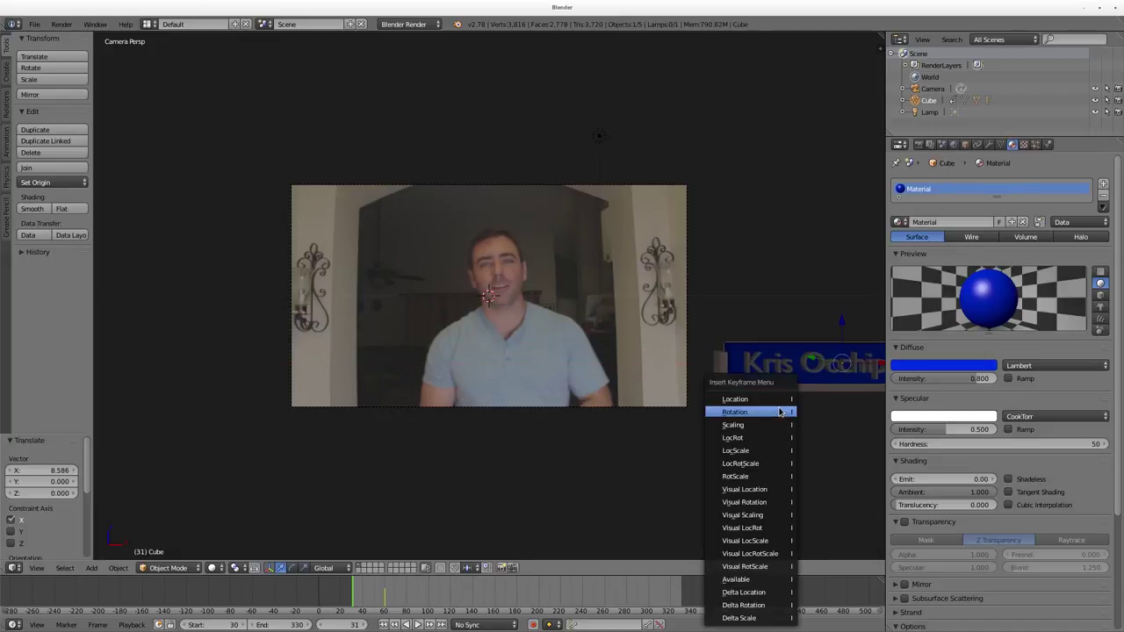
pyautogui.click(778, 398)
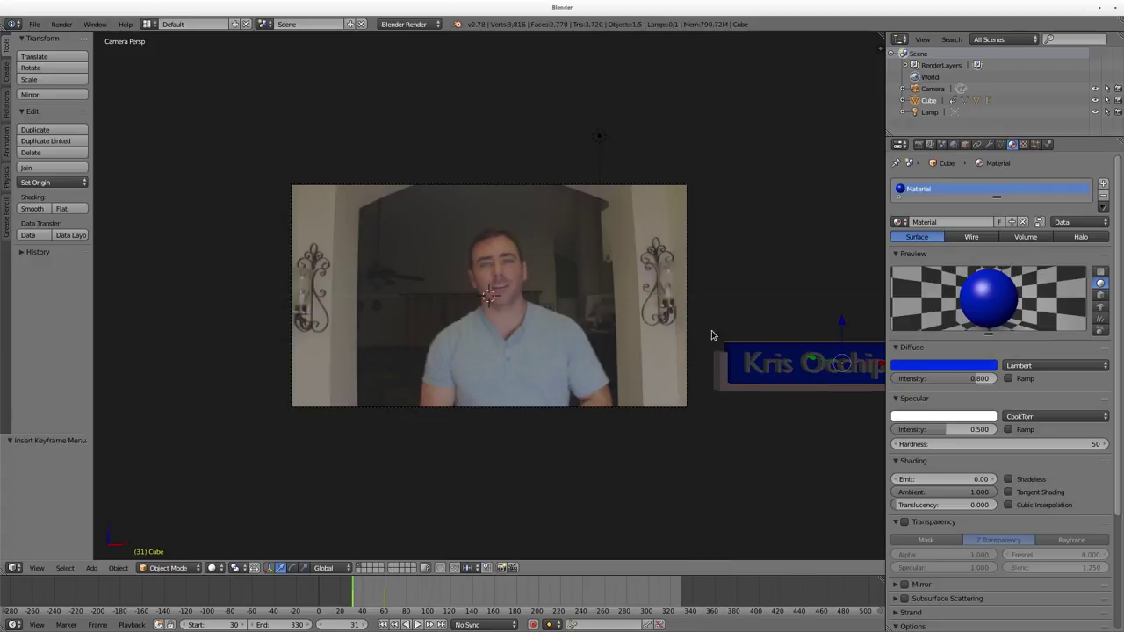
pyautogui.hotkey('alt', 'a')
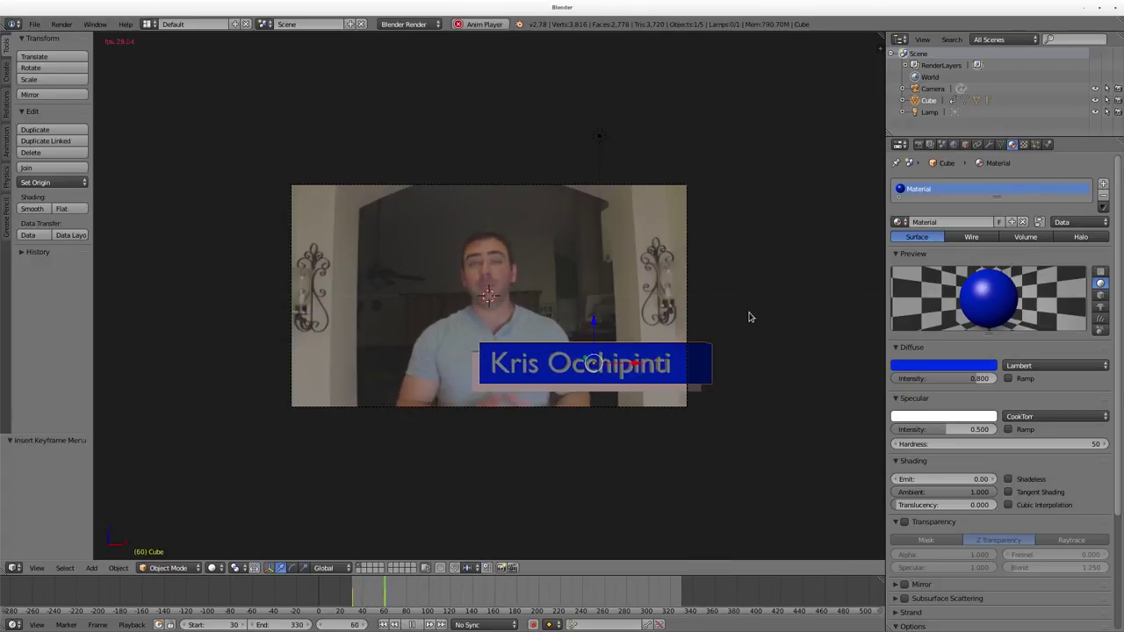
pyautogui.press('Escape')
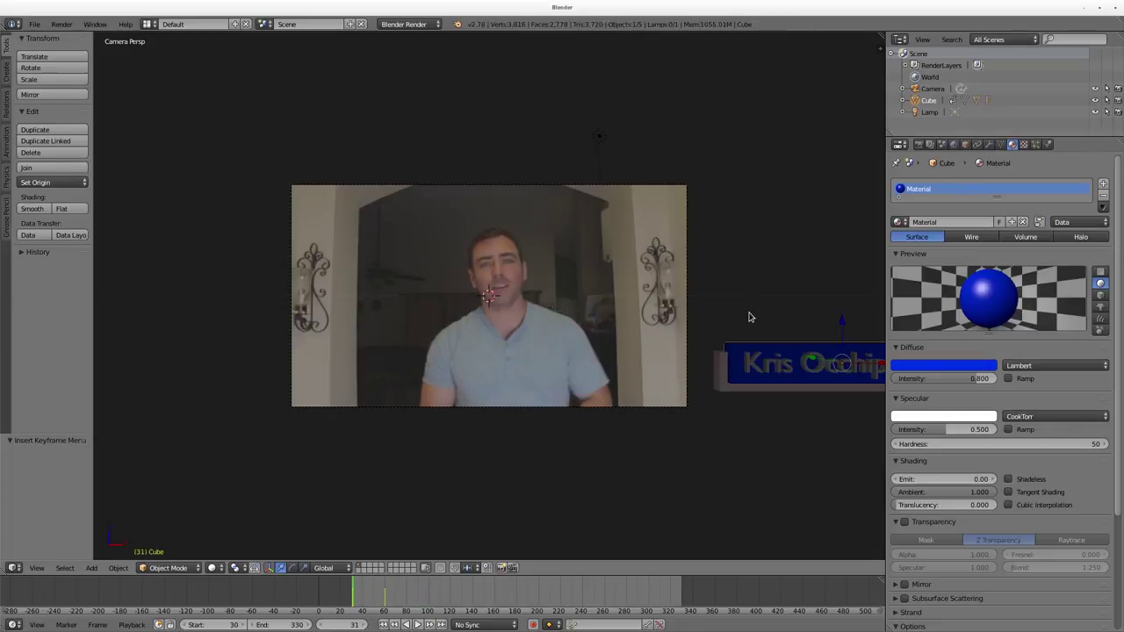
# Step: Insert a Location keyframe for the blue bar at frame 300 in its on-screen position
pyautogui.click(650, 601)
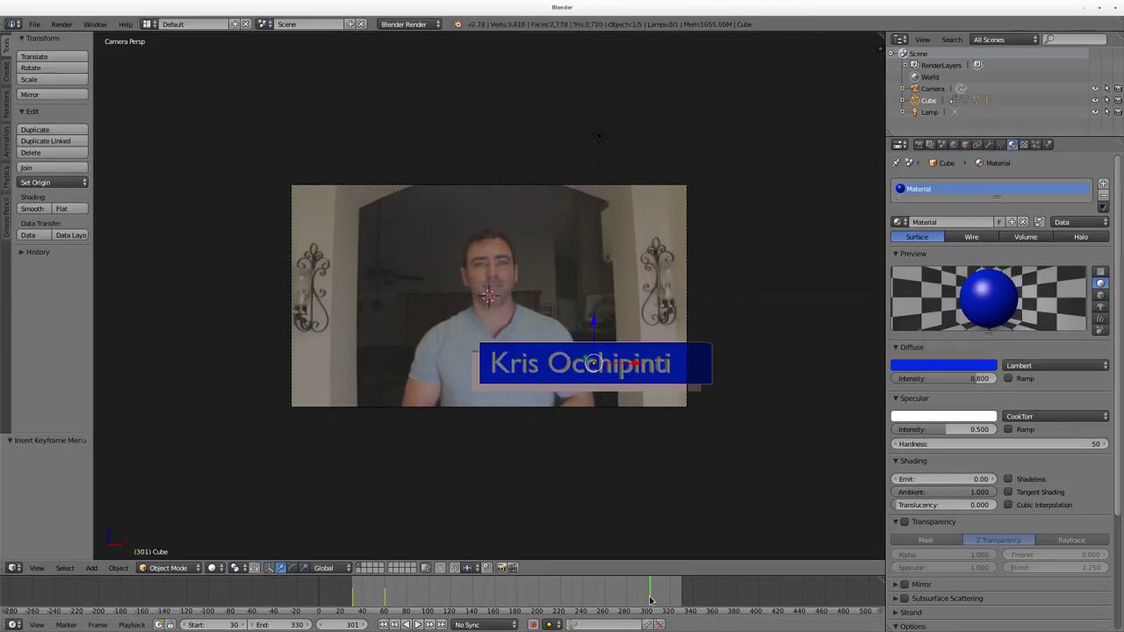
pyautogui.hotkey('alt', 'a')
pyautogui.press('Escape')
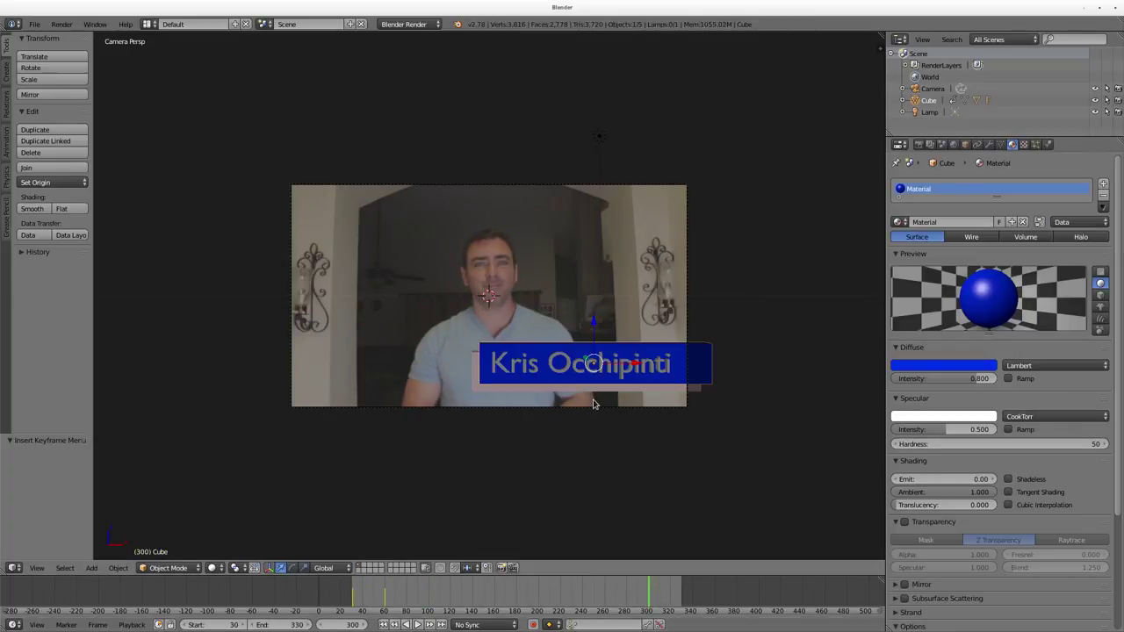
pyautogui.press('i')
pyautogui.click(594, 402)
pyautogui.press('g')
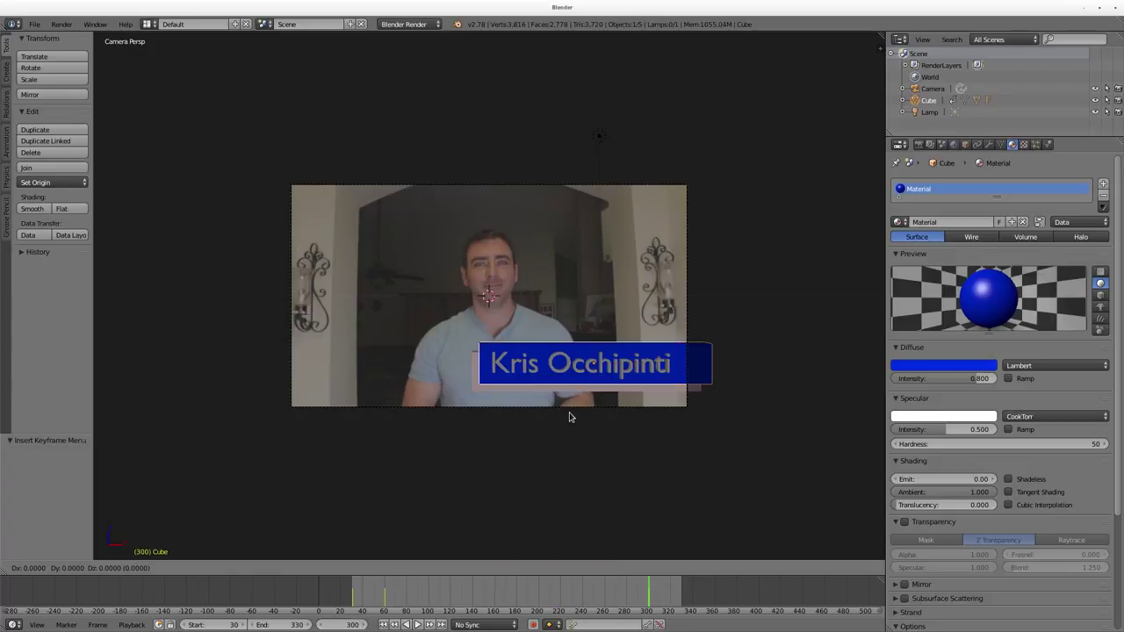
pyautogui.press('Escape')
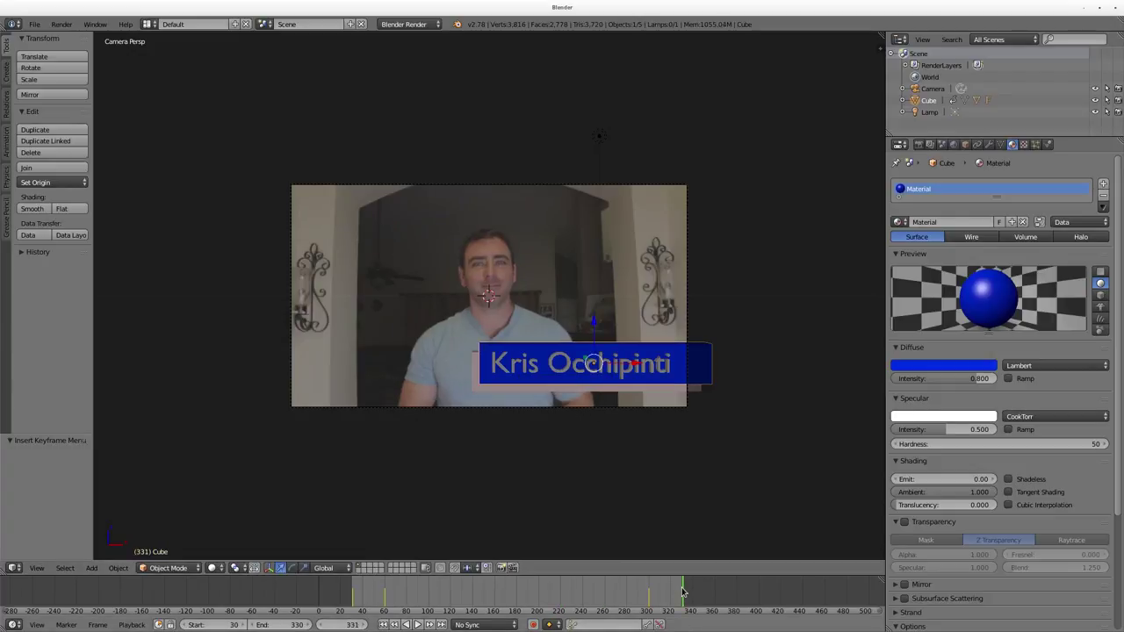
# Step: At frame 330, move the blue bar about 8.2 along X out of the camera view
pyautogui.click(680, 591)
pyautogui.click(678, 577)
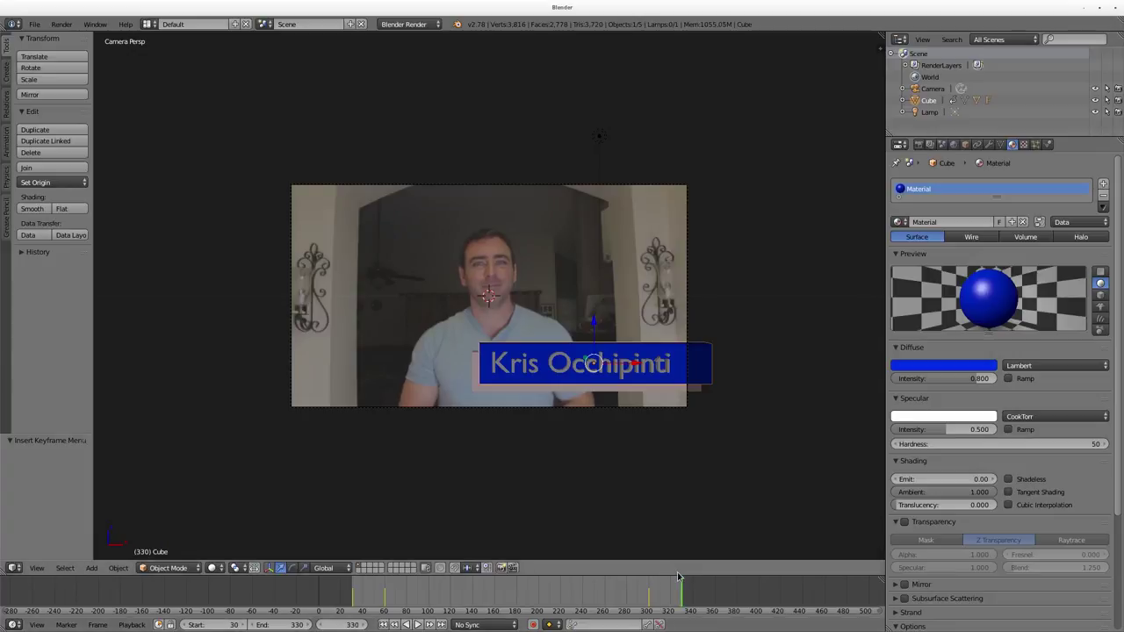
pyautogui.press('Left')
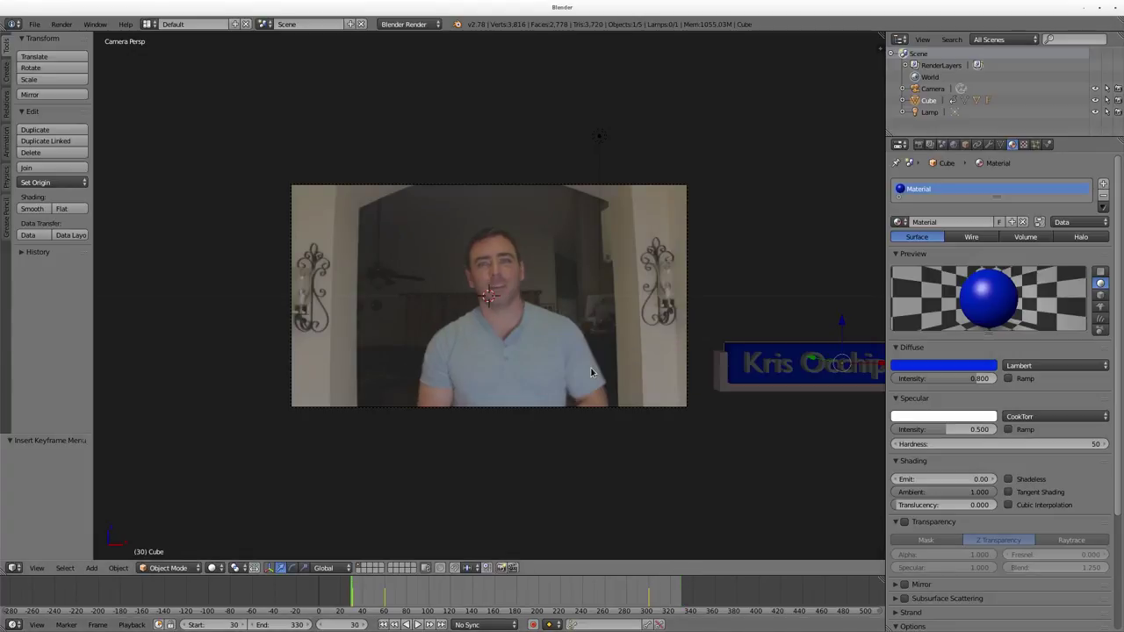
pyautogui.press('Right')
pyautogui.press('Left')
pyautogui.press('Right')
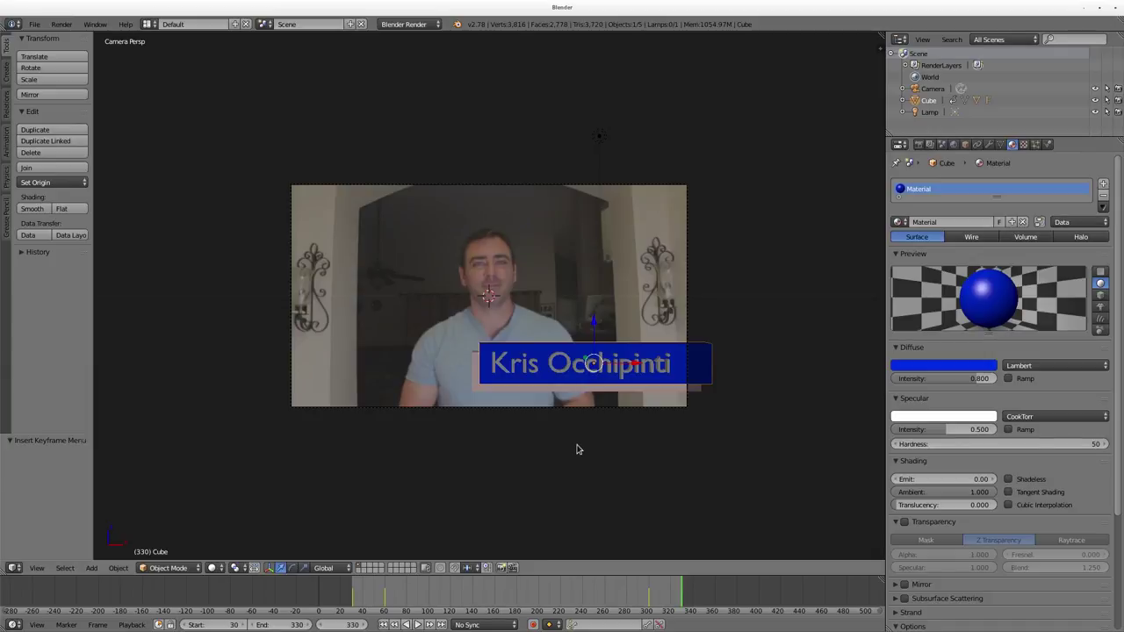
pyautogui.press('g')
pyautogui.press('x')
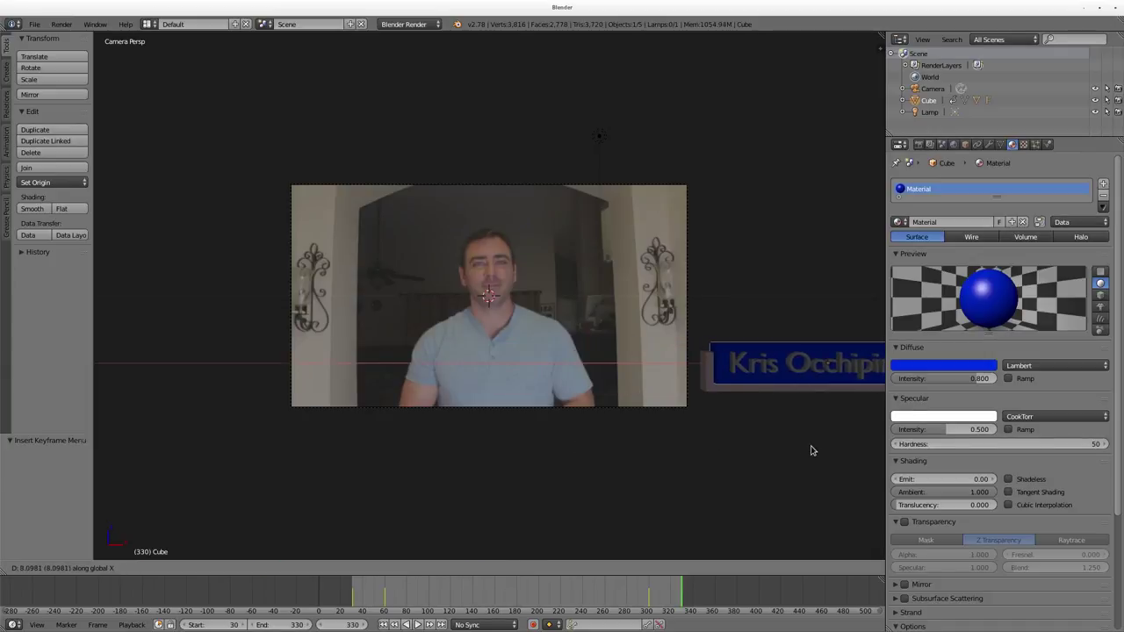
pyautogui.click(813, 452)
# Step: Insert a Location keyframe for the off-screen blue bar at frame 330 and preview the whole animation
pyautogui.press('i')
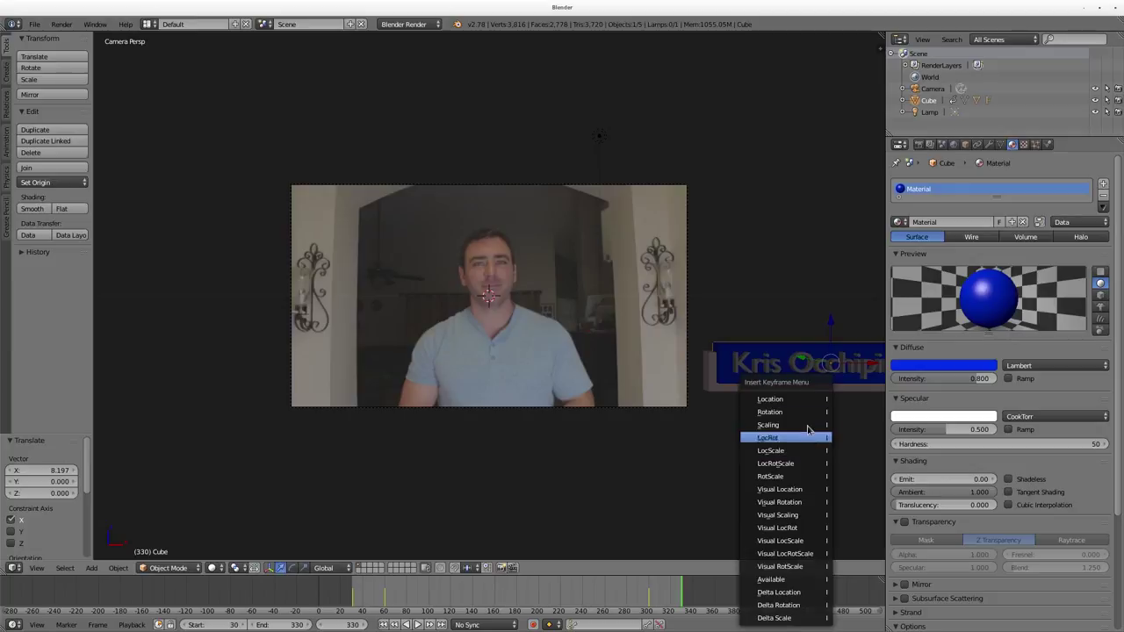
pyautogui.click(790, 399)
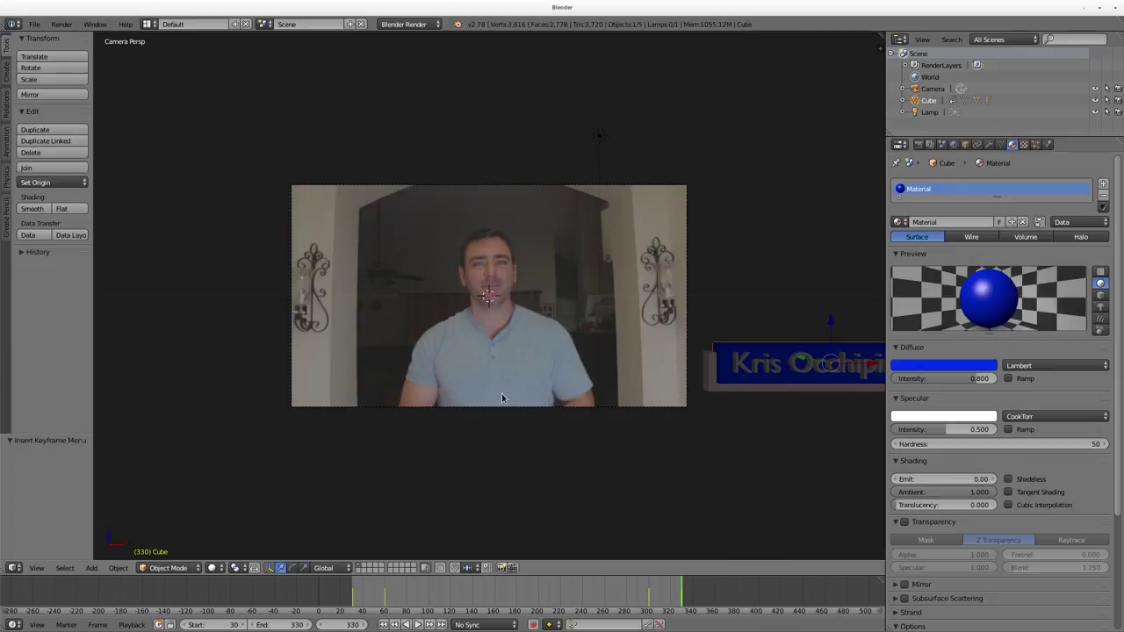
pyautogui.hotkey('alt', 'a')
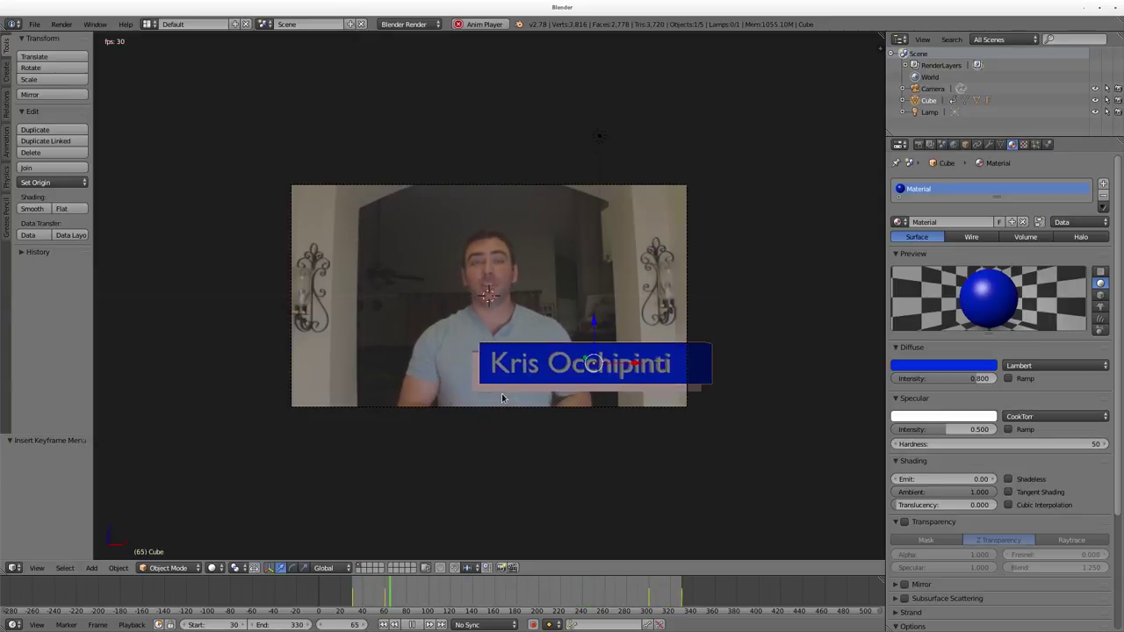
pyautogui.press('Escape')
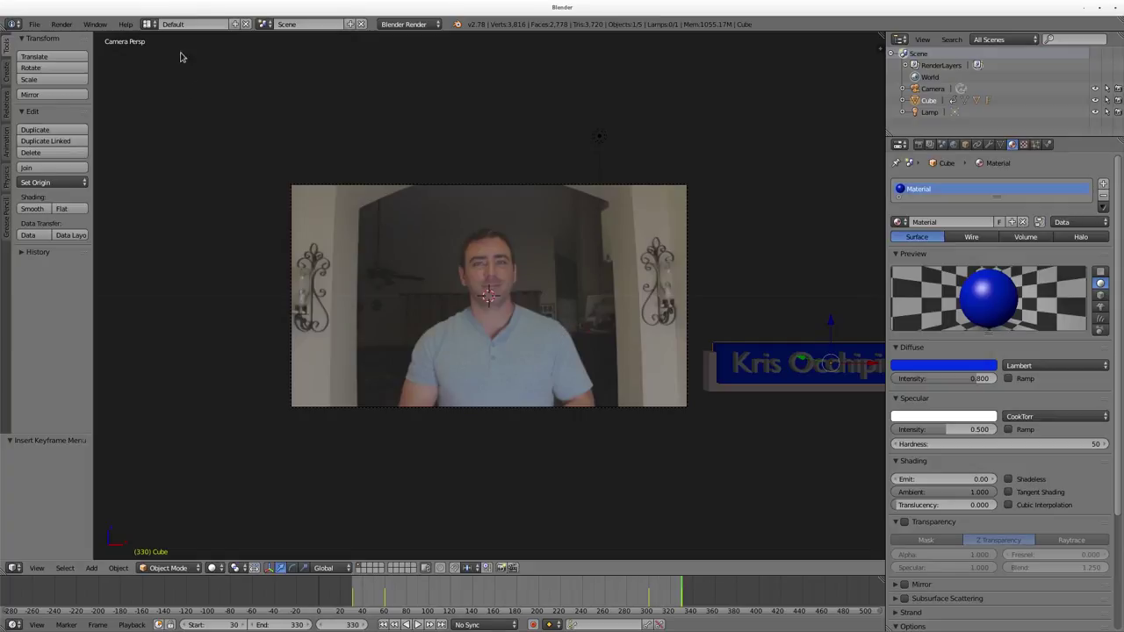
# Step: In the Video Editing layout, add the movie MVI_6171.MOV from the overlay1 folder to the sequencer with start frame 1
pyautogui.click(150, 25)
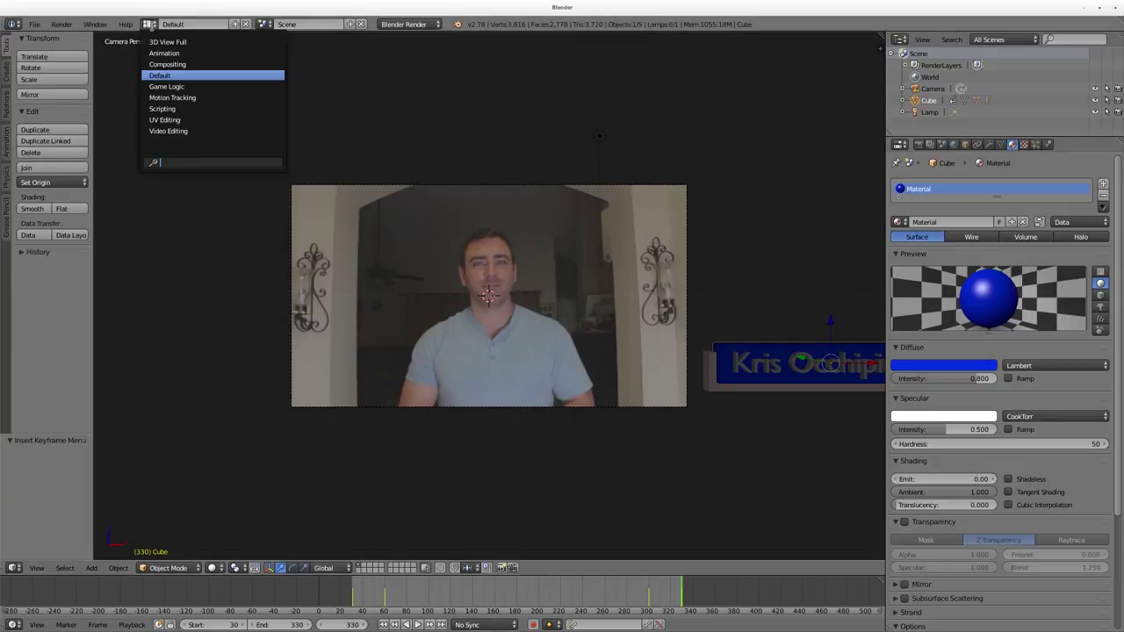
pyautogui.click(169, 132)
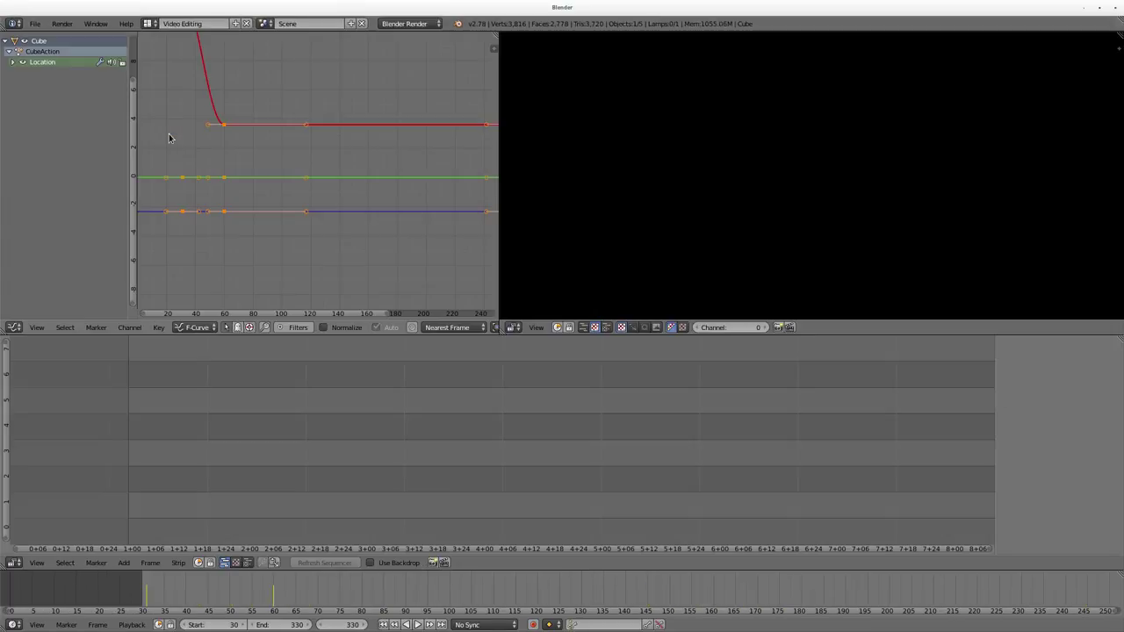
pyautogui.click(133, 567)
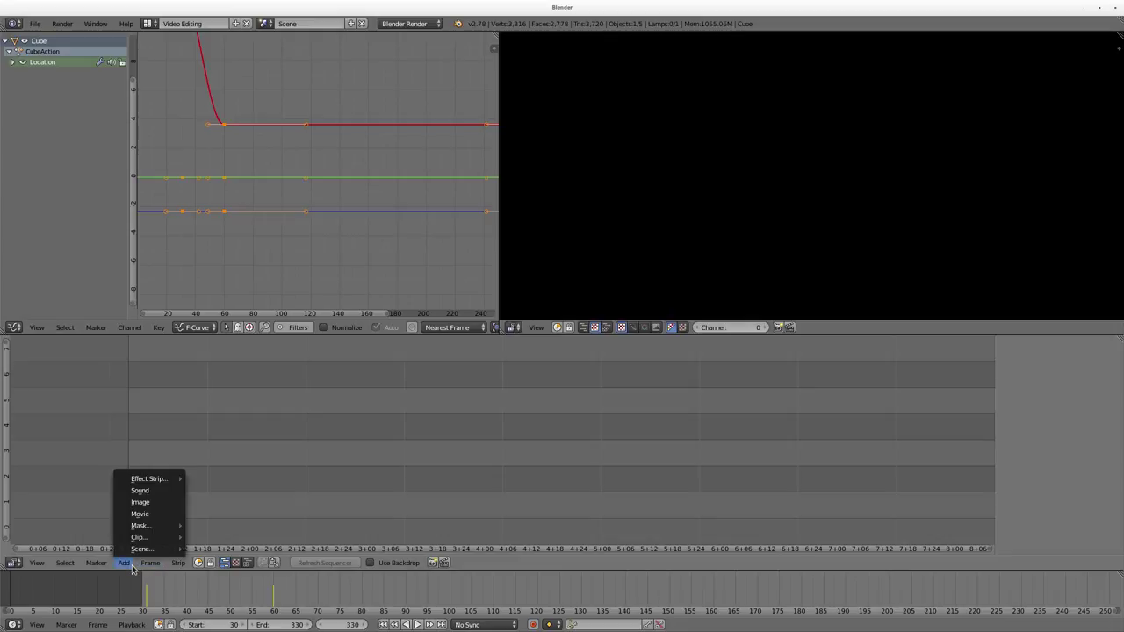
pyautogui.click(142, 508)
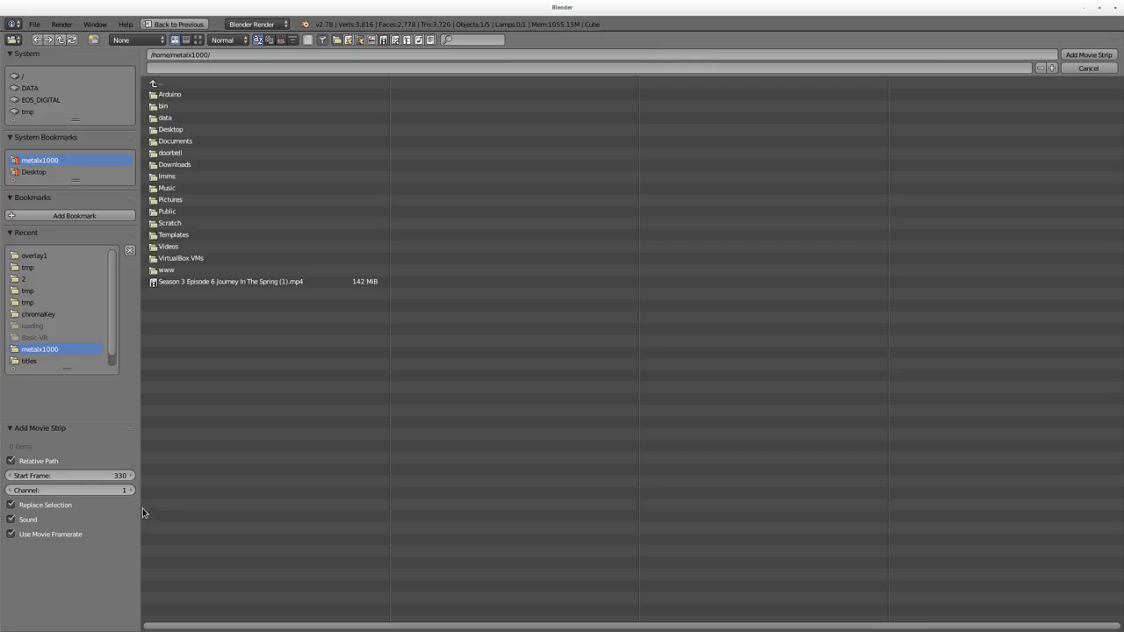
pyautogui.click(40, 256)
pyautogui.click(211, 107)
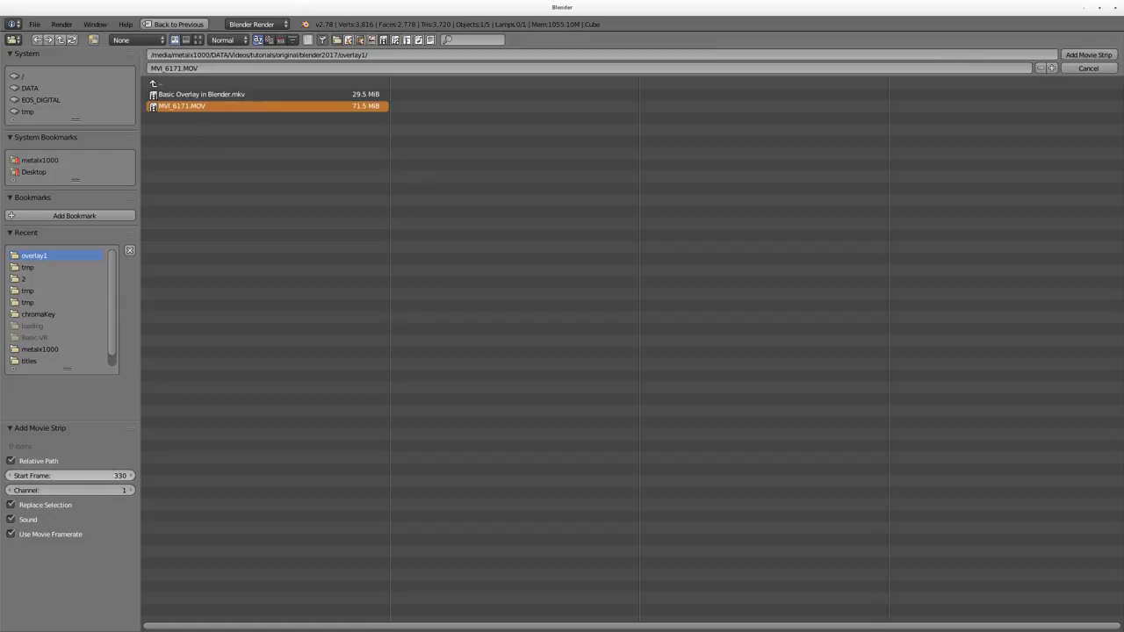
pyautogui.click(115, 475)
pyautogui.write('1')
pyautogui.press('Return')
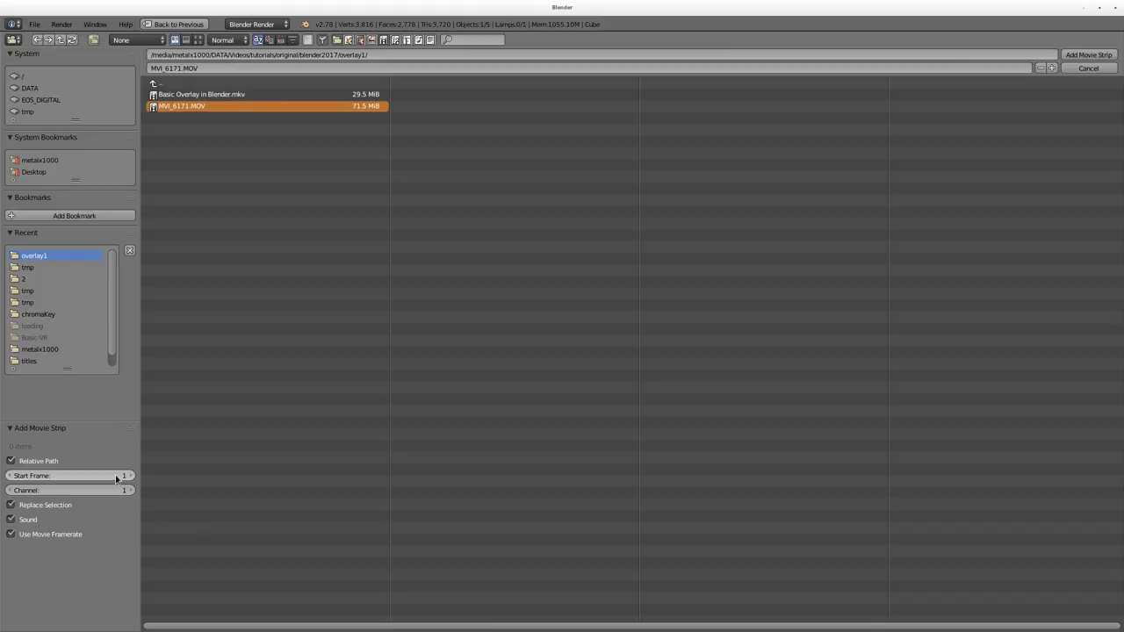
pyautogui.click(1089, 55)
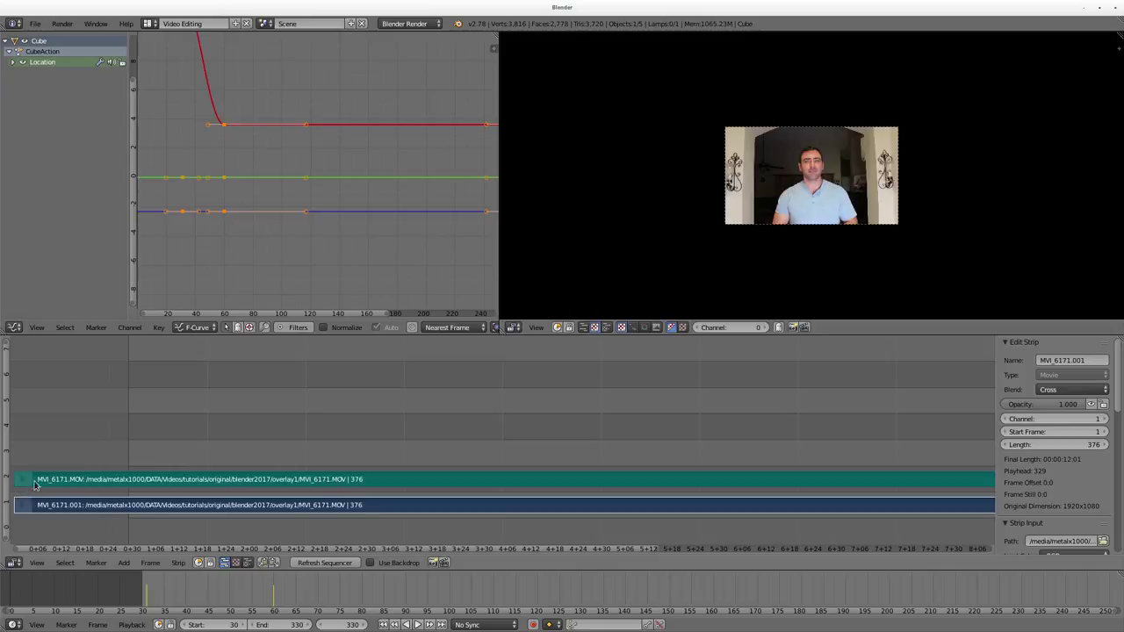
# Step: Try erasing the sound strip, scrub through the remaining movie strip, and undo the erasure
pyautogui.click(151, 483)
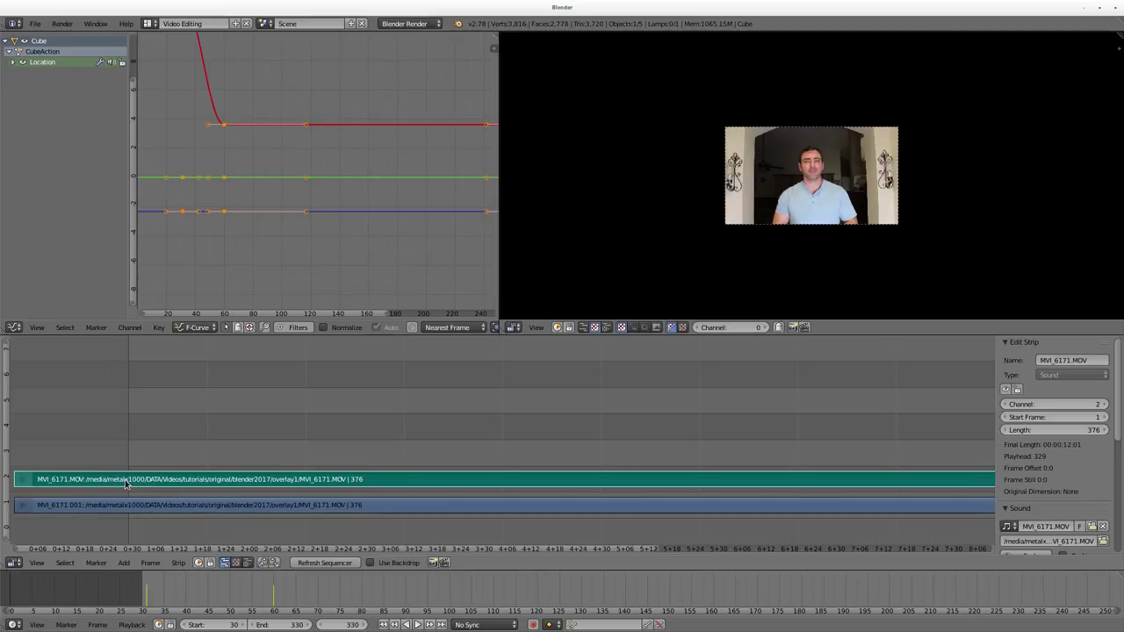
pyautogui.press('x')
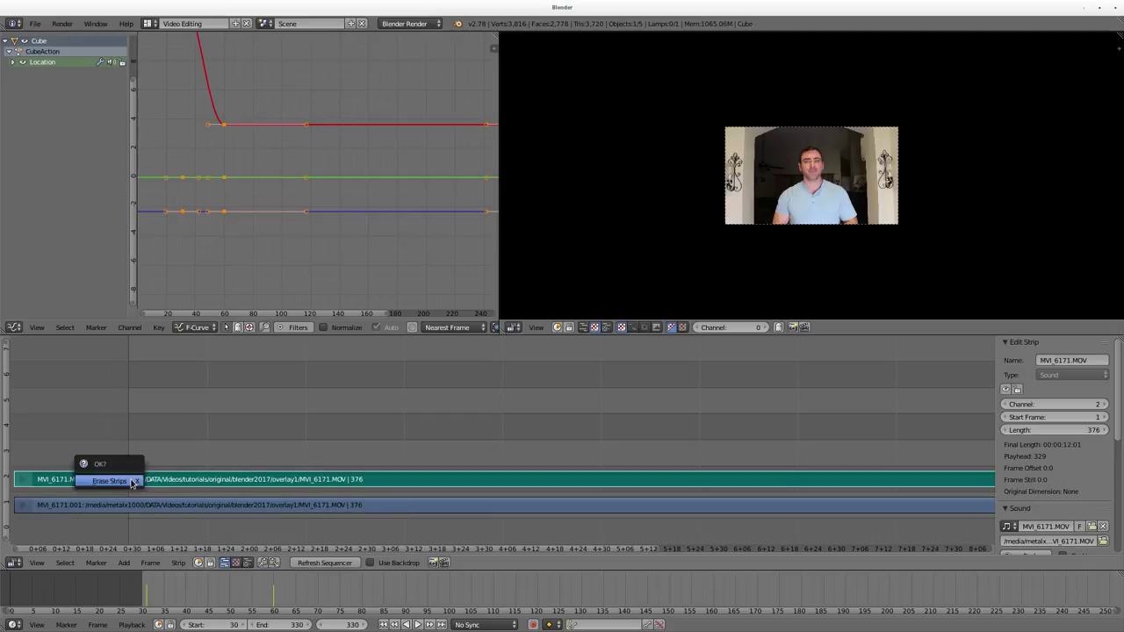
pyautogui.click(131, 476)
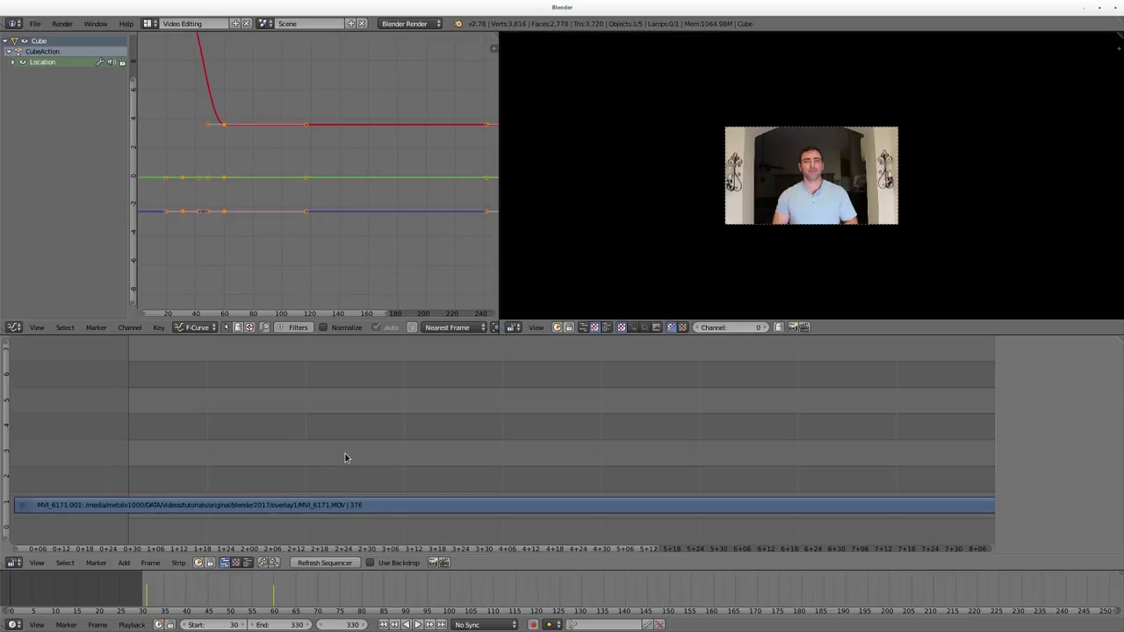
pyautogui.click(276, 457)
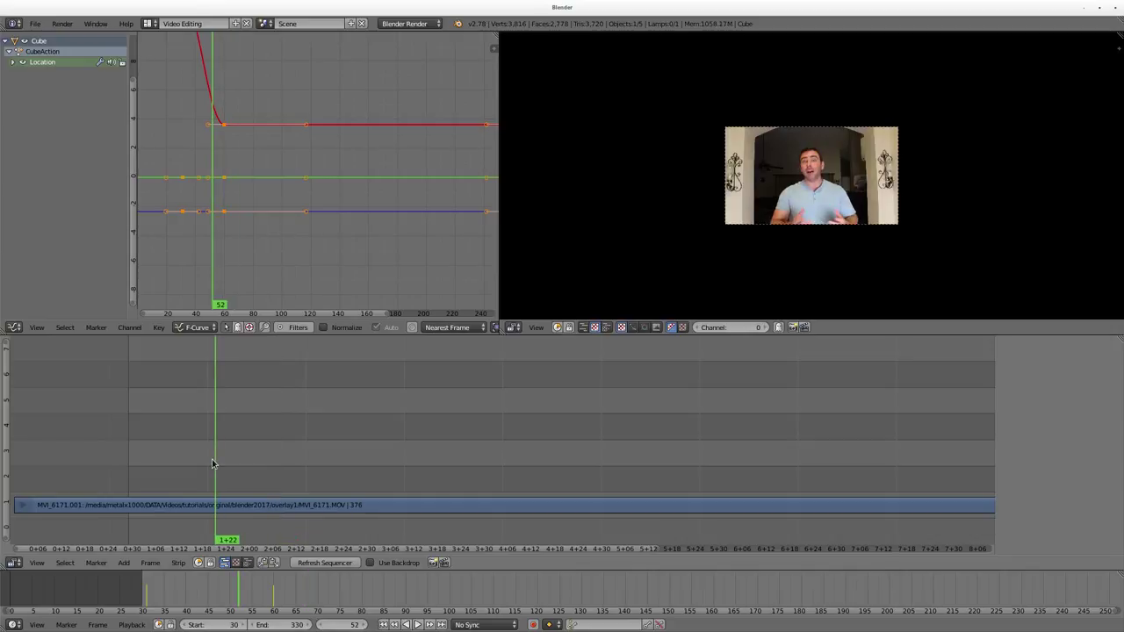
pyautogui.hotkey('shift', 'Right')
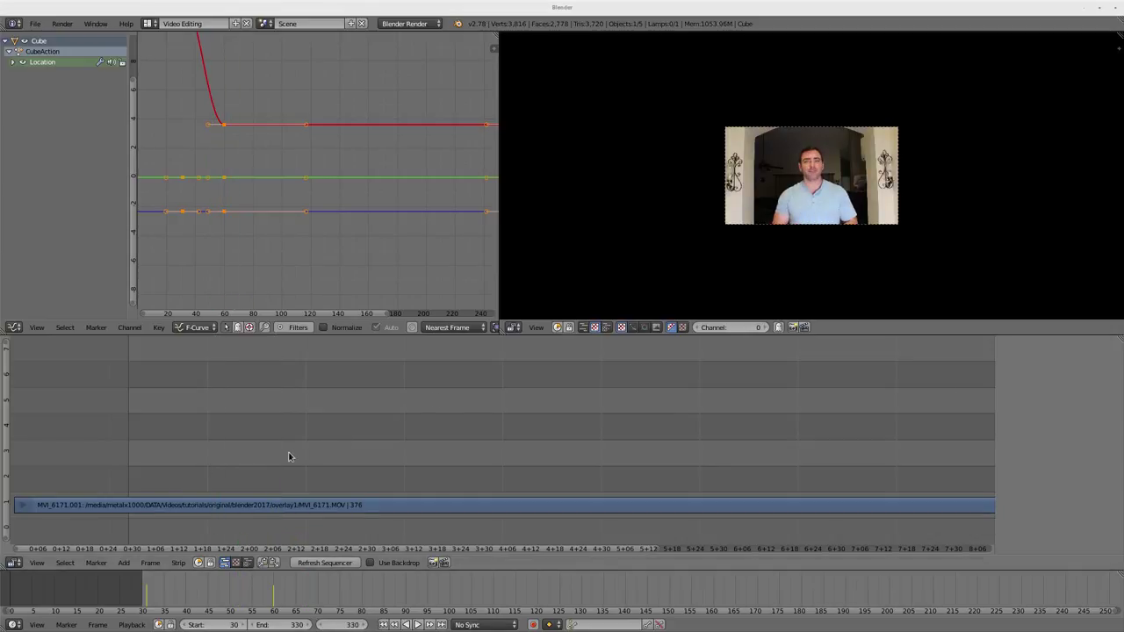
pyautogui.hotkey('ctrl', 'z')
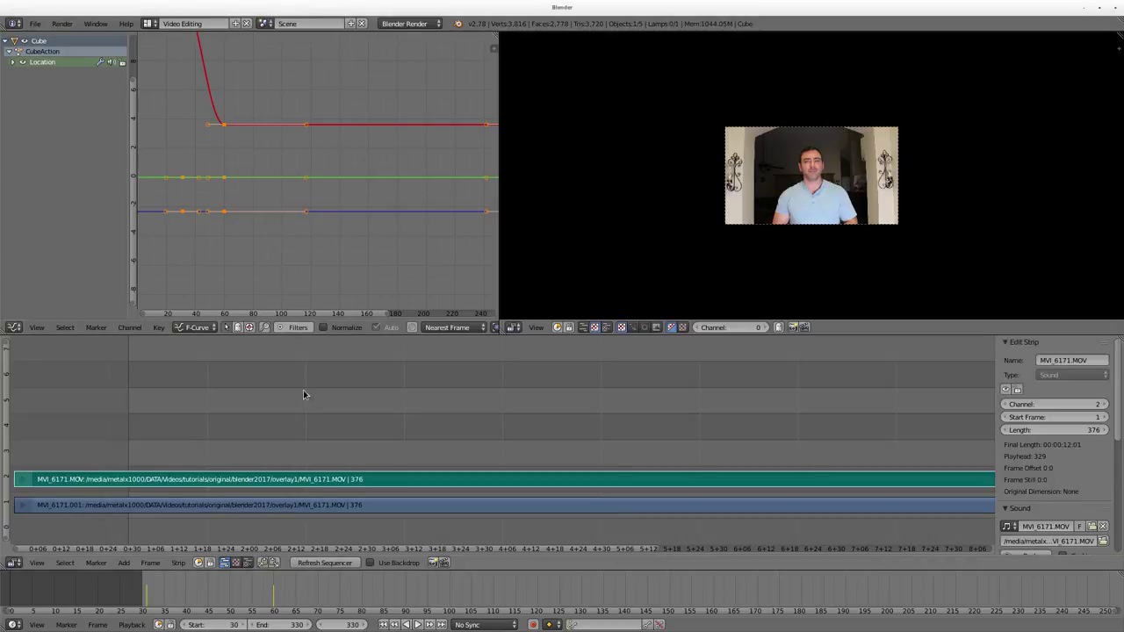
# Step: Erase the movie strip so only the sound strip is kept, and test-render the current frame
pyautogui.press('x')
pyautogui.click(207, 492)
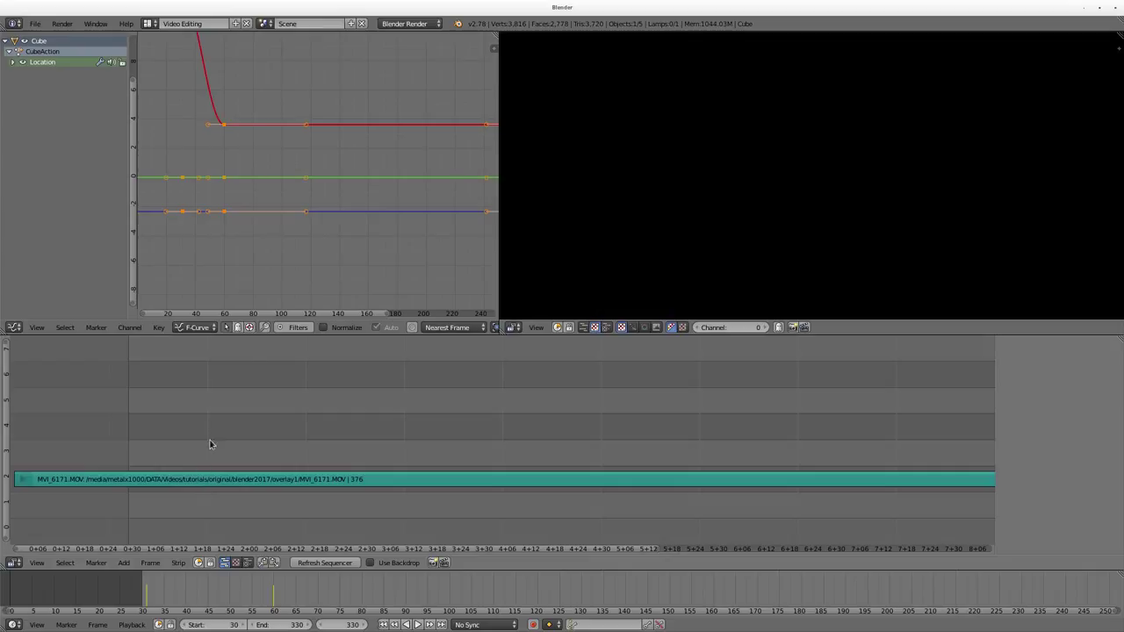
pyautogui.press('F12')
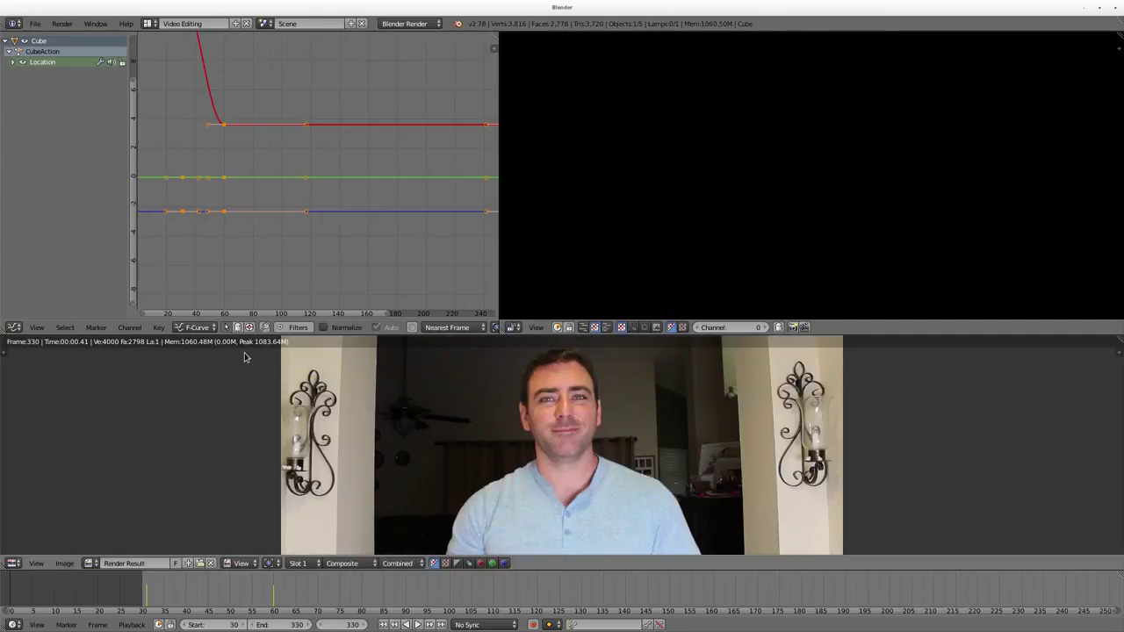
pyautogui.press('Escape')
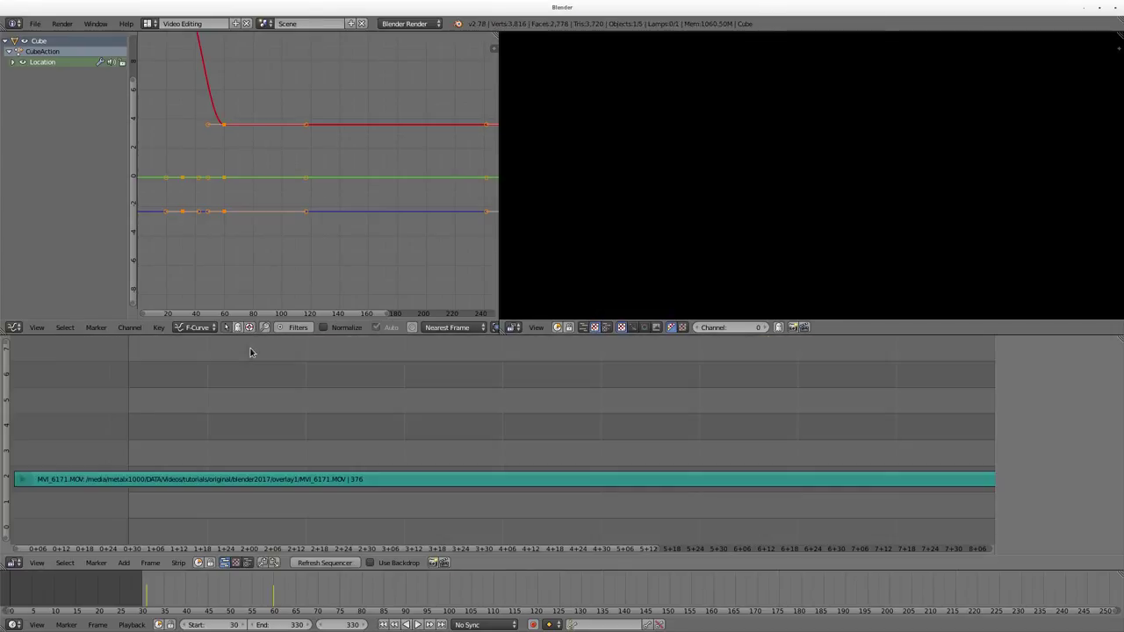
# Step: Return to the Default layout and set the render resolution scale to 100%
pyautogui.click(147, 23)
pyautogui.click(165, 78)
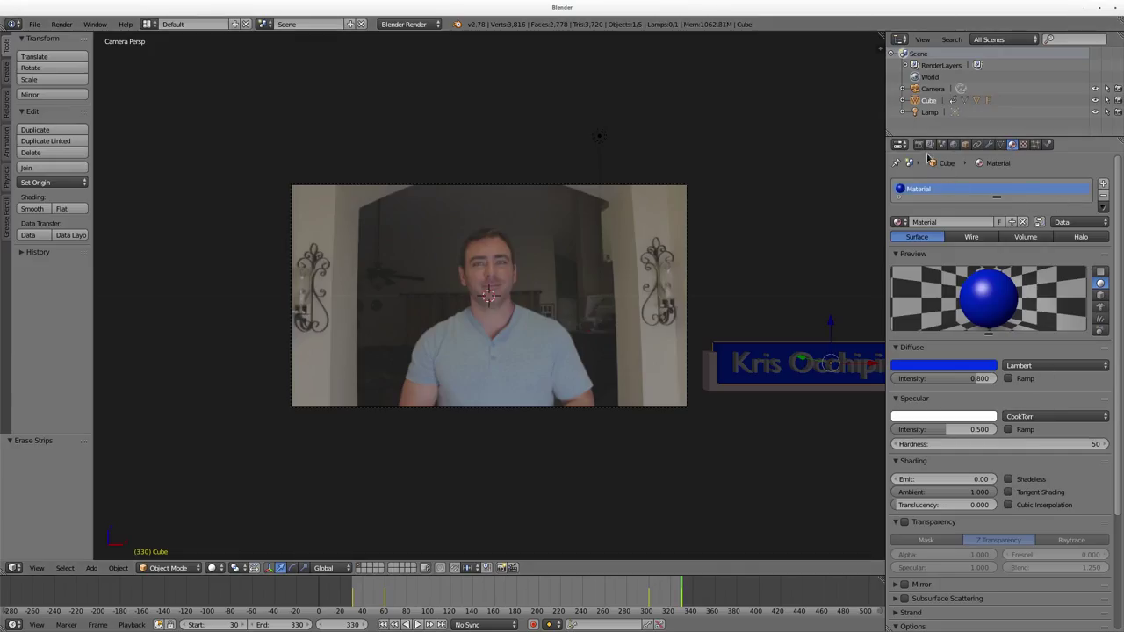
pyautogui.click(919, 144)
pyautogui.click(946, 297)
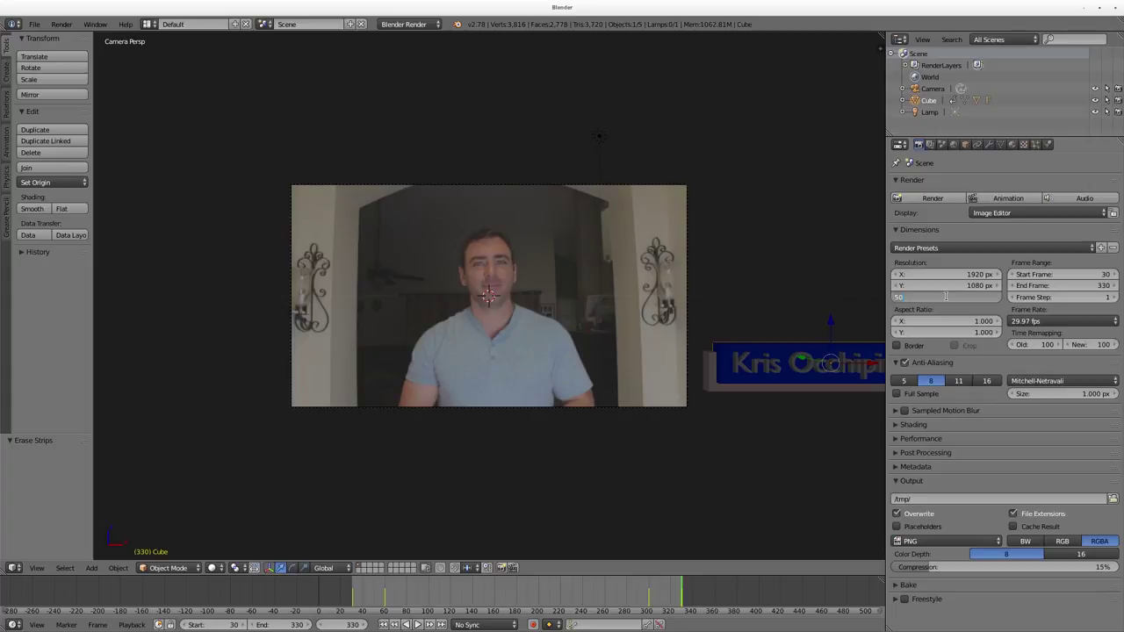
pyautogui.write('100')
pyautogui.press('Return')
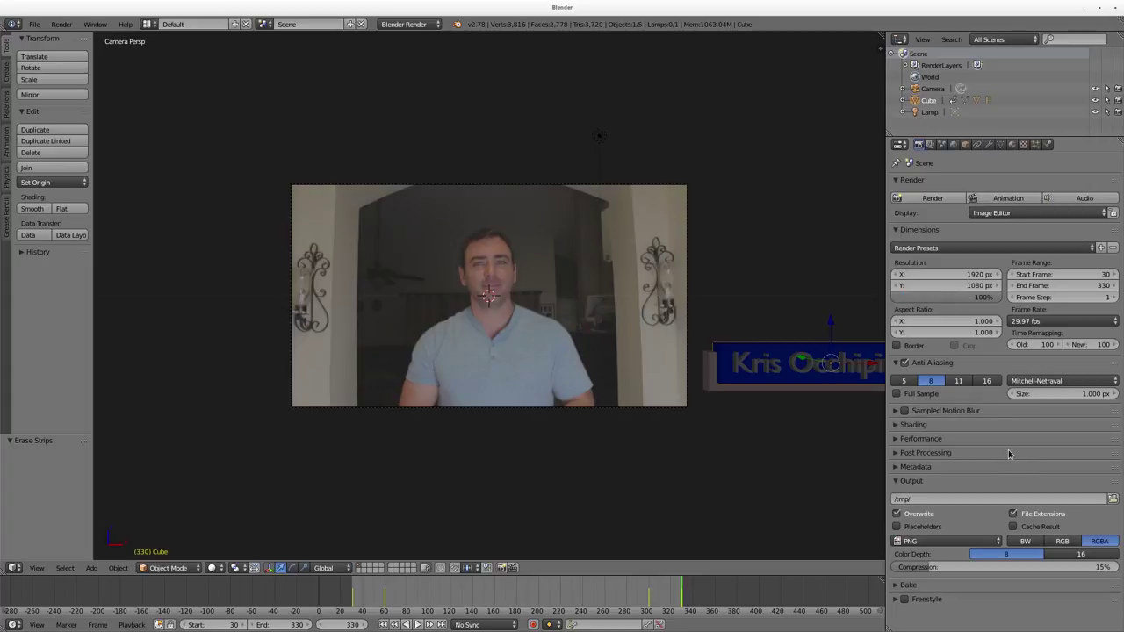
# Step: Set the output file format to Xvid, apply the Xvid encoding preset, and choose MP3 as the audio codec
pyautogui.click(984, 541)
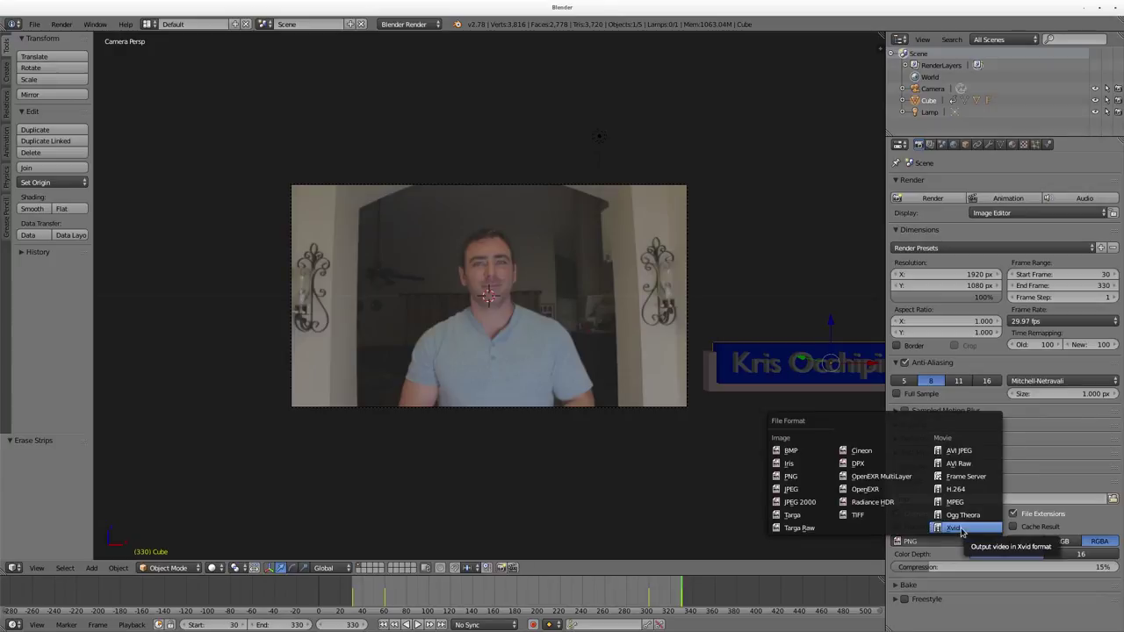
pyautogui.click(961, 530)
pyautogui.scroll(-3, 961, 502)
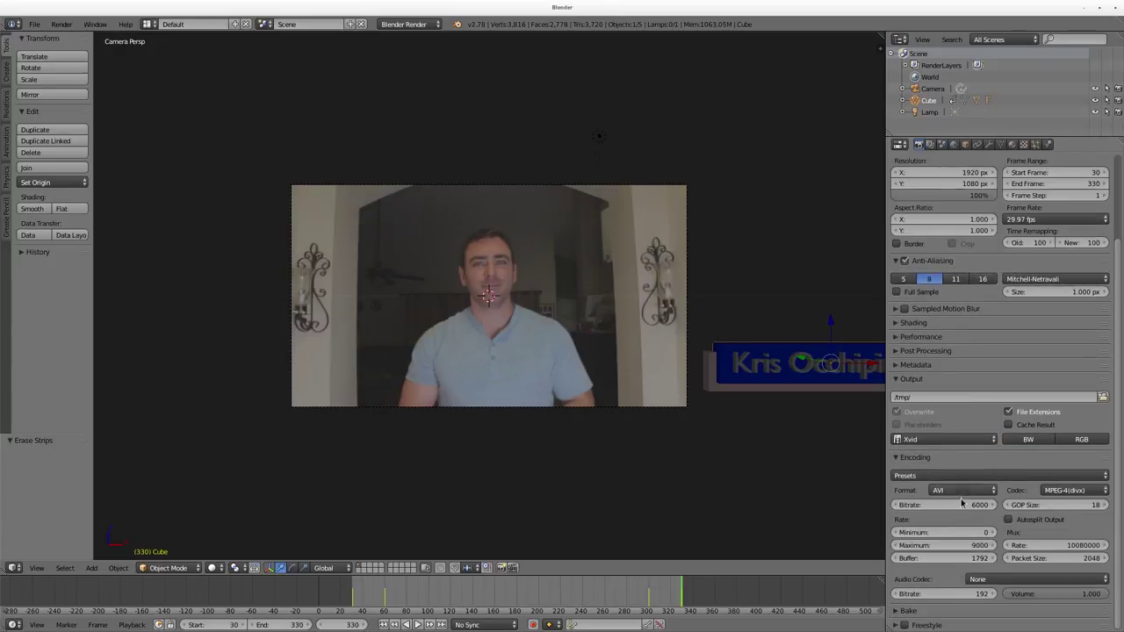
pyautogui.click(954, 478)
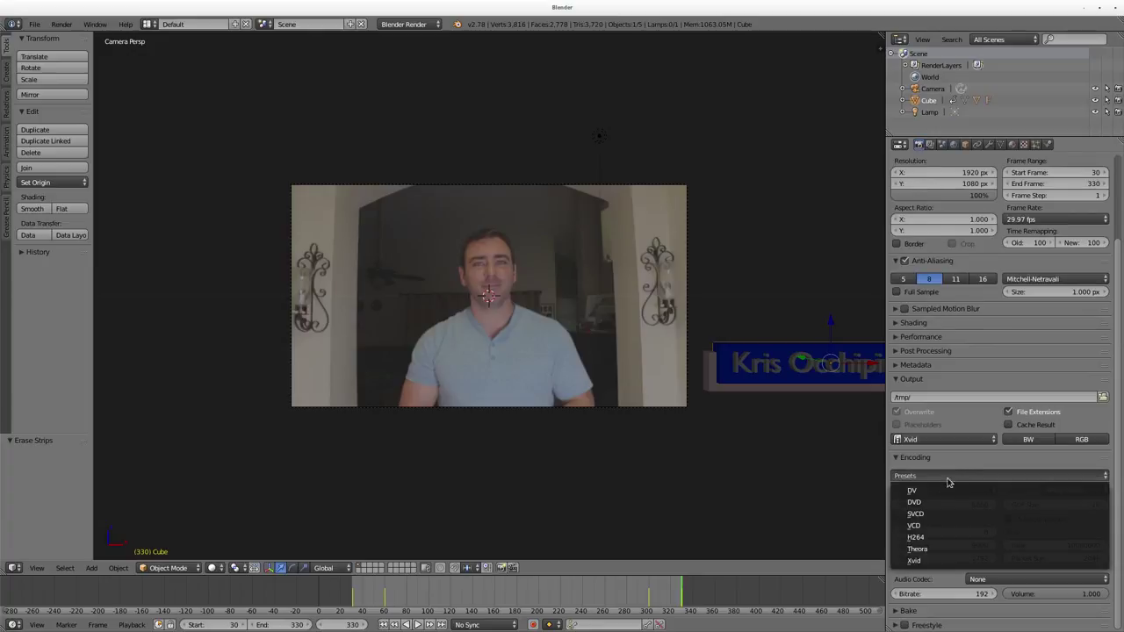
pyautogui.click(940, 561)
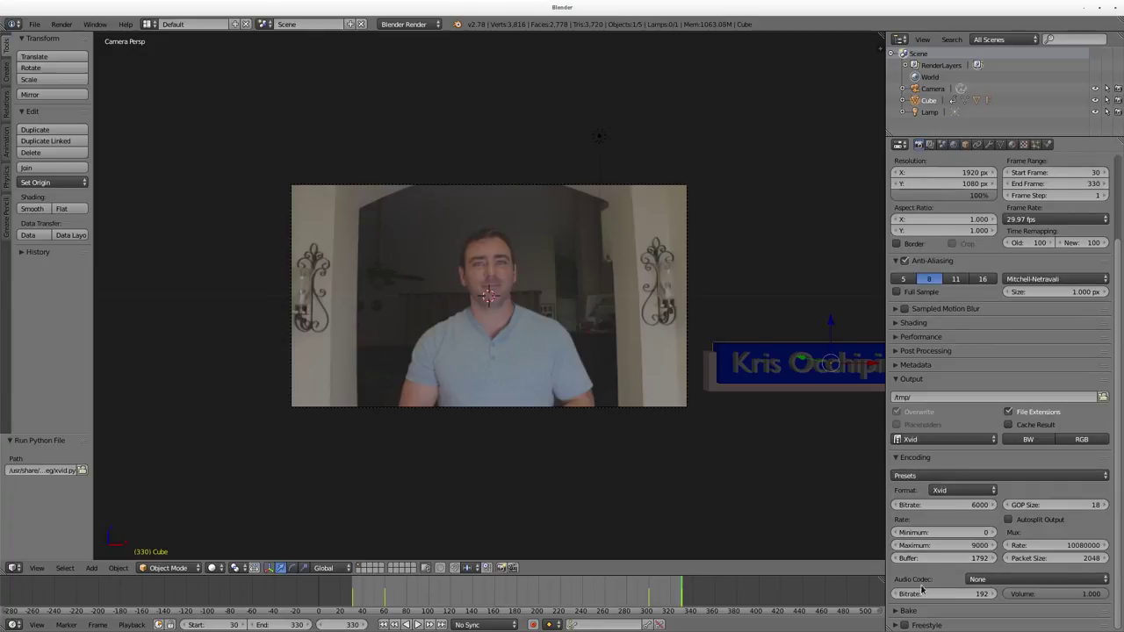
pyautogui.click(1026, 579)
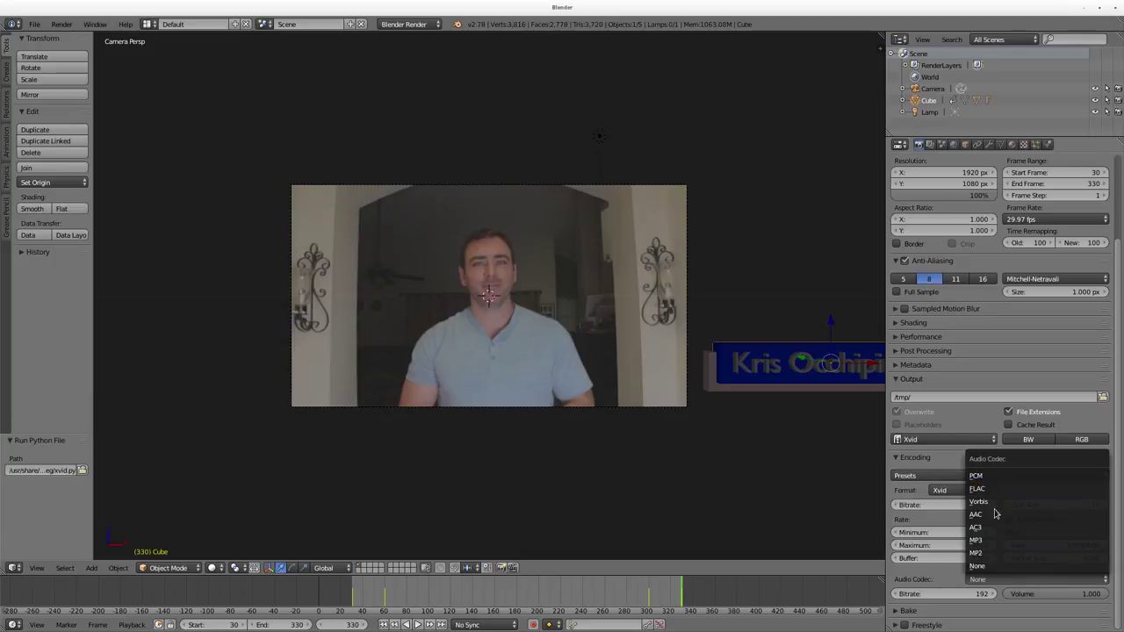
pyautogui.click(995, 540)
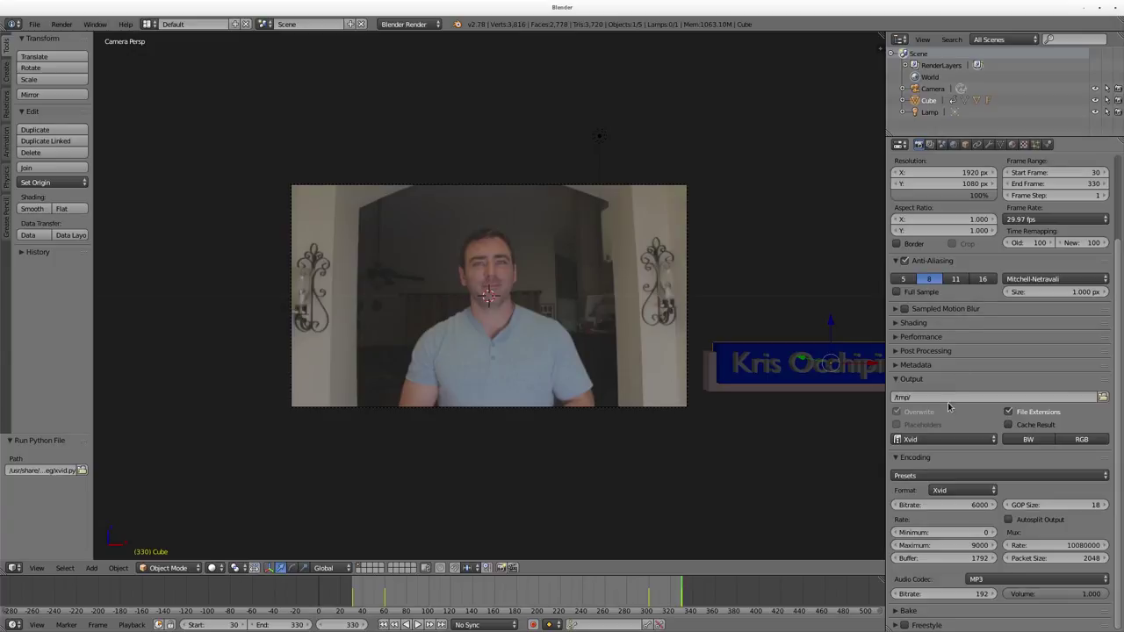
# Step: Set the output file to "Overlay Render 1.avi" in the overlay1 folder and start rendering the animation
pyautogui.click(976, 396)
pyautogui.click(1103, 397)
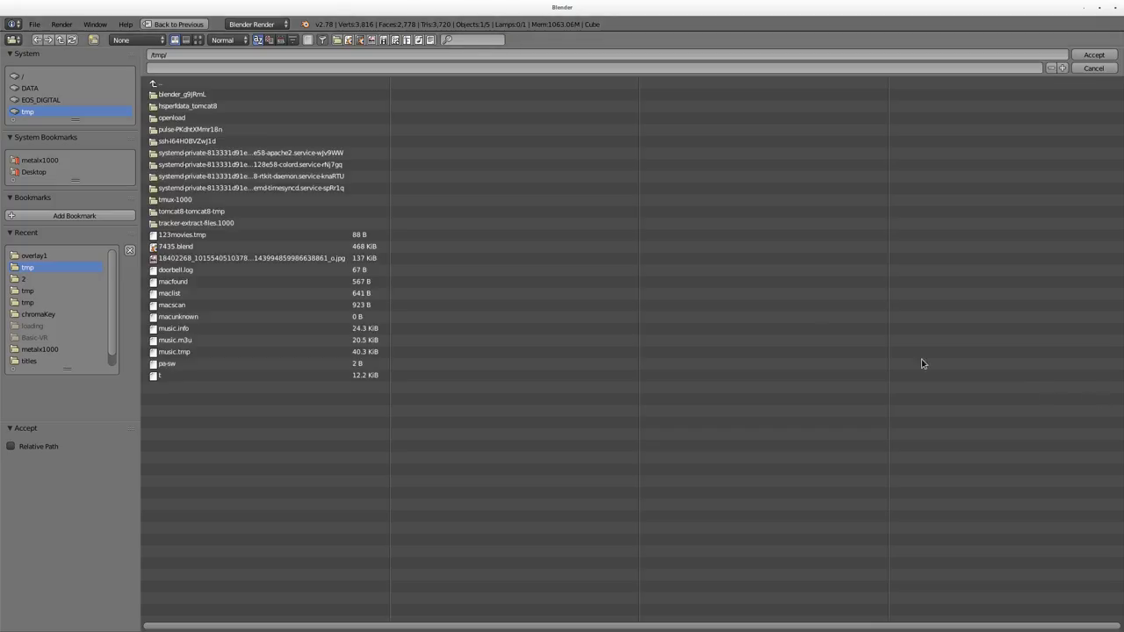
pyautogui.click(35, 256)
pyautogui.click(201, 68)
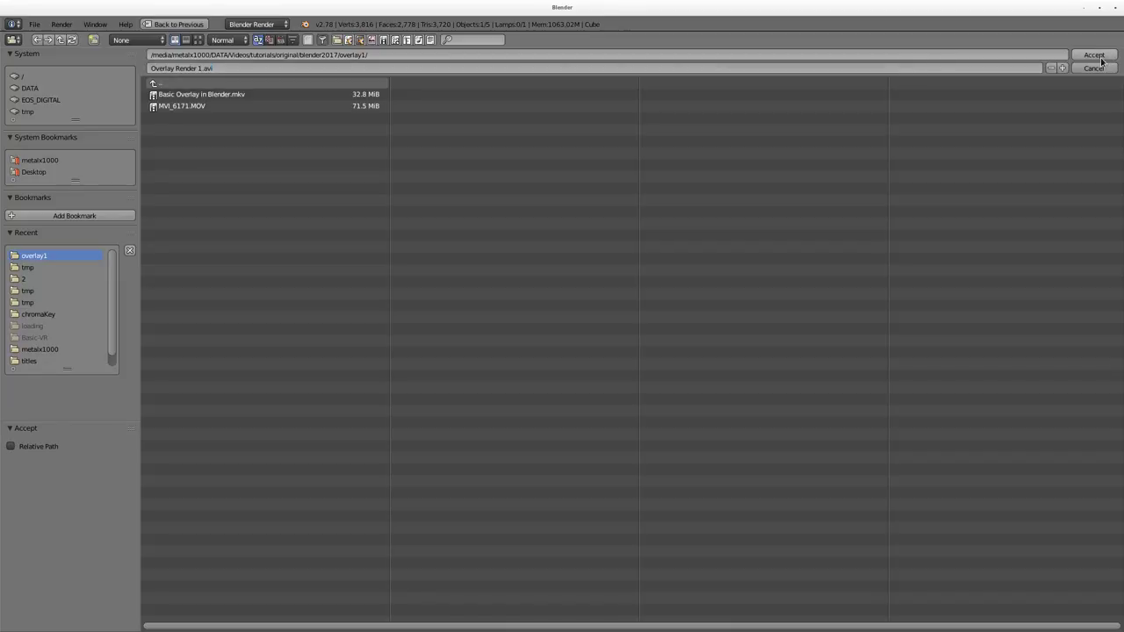
pyautogui.click(1100, 55)
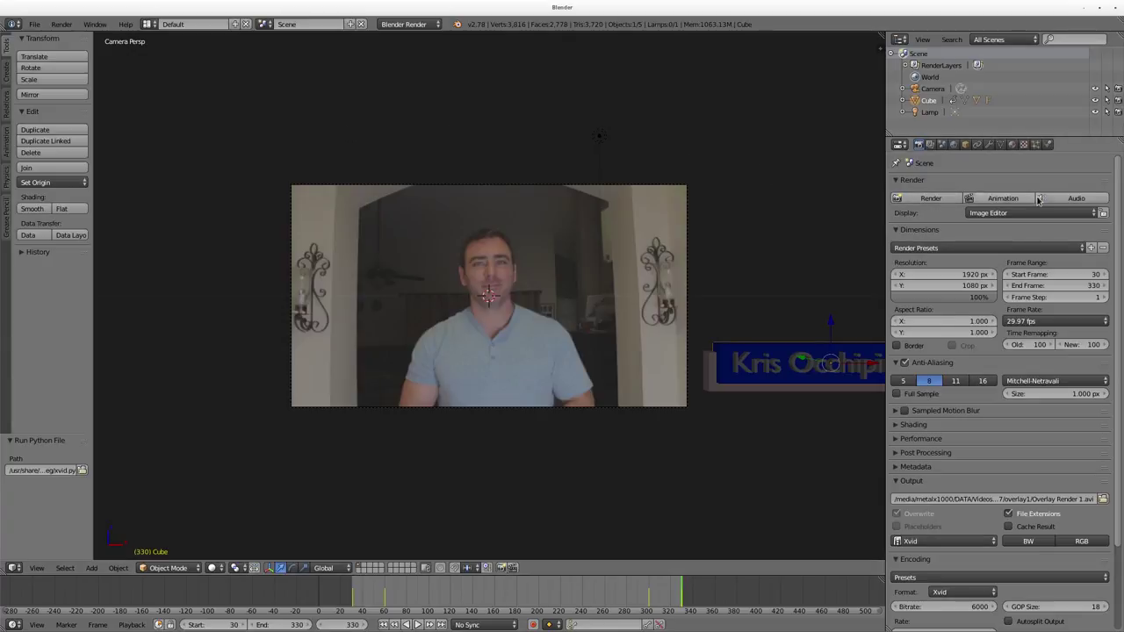
pyautogui.click(1003, 197)
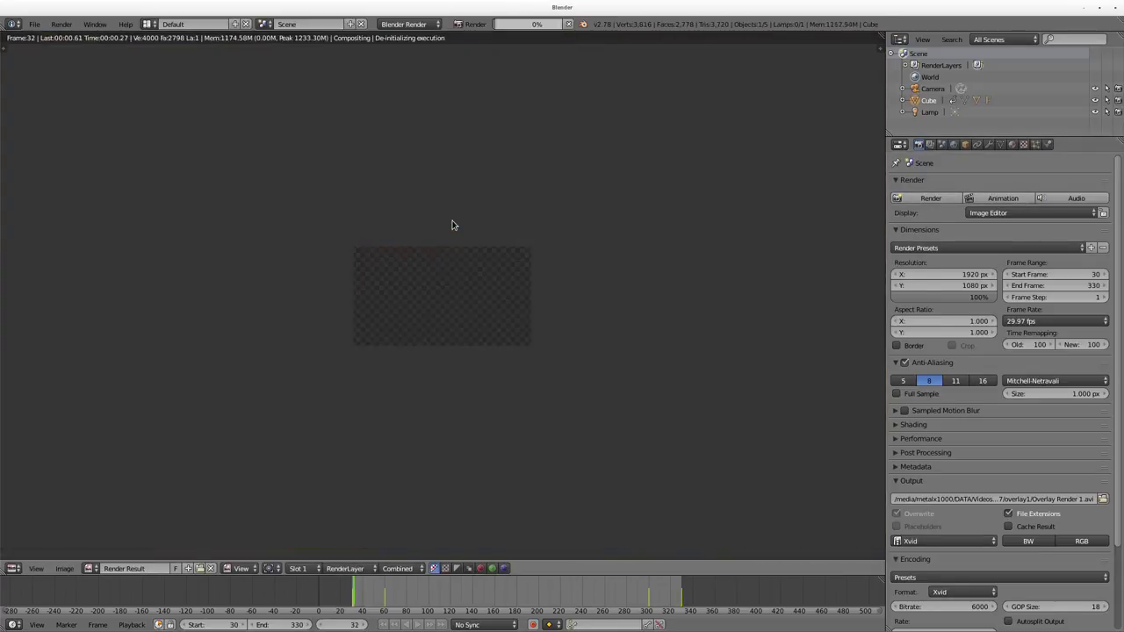